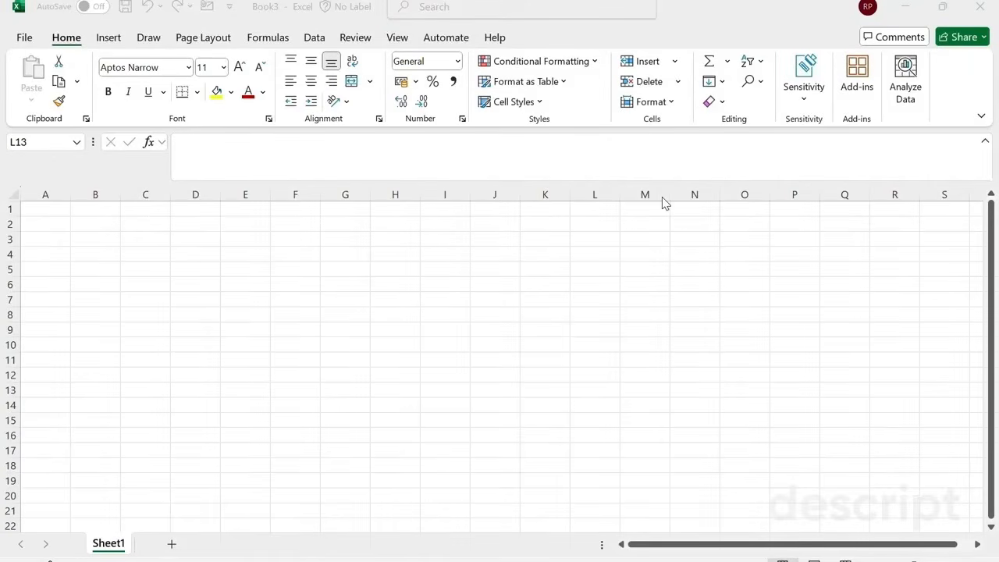
Import the employee_raw data CSV file from the Downloads folder and load it into the sheet as a table.
{"action": "left_click", "coordinate": [313, 41]}
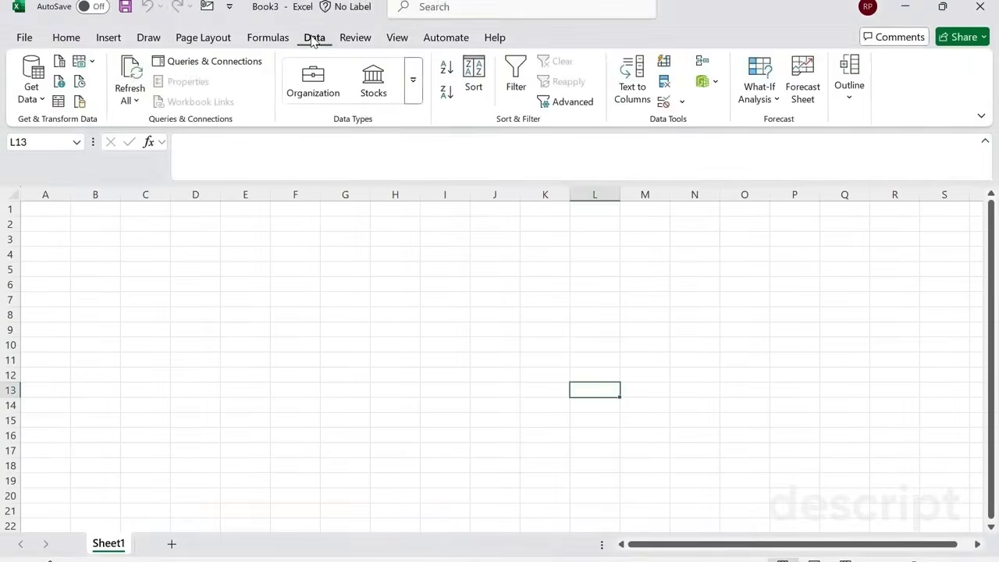
{"action": "left_click", "coordinate": [35, 94]}
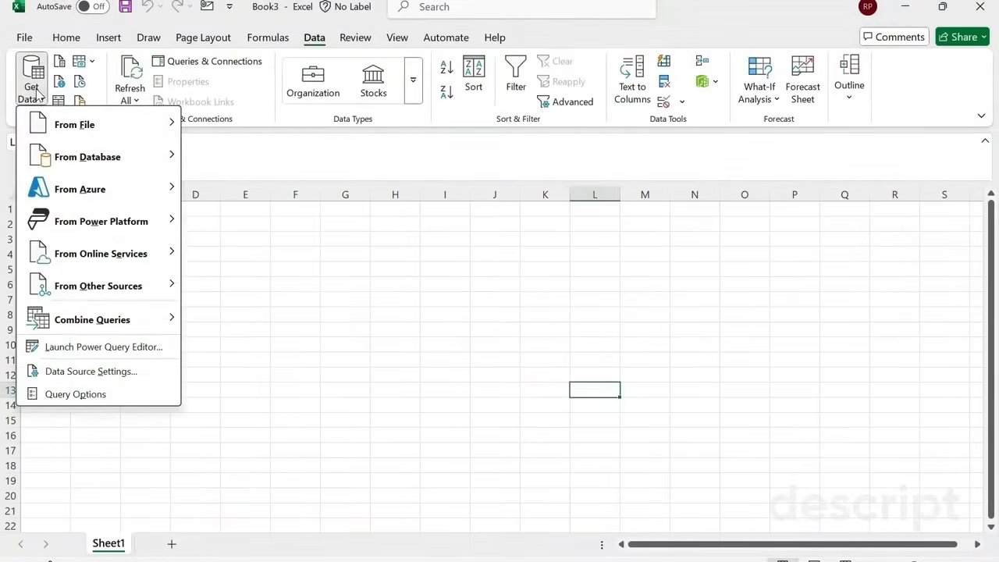
{"action": "mouse_move", "coordinate": [75, 135]}
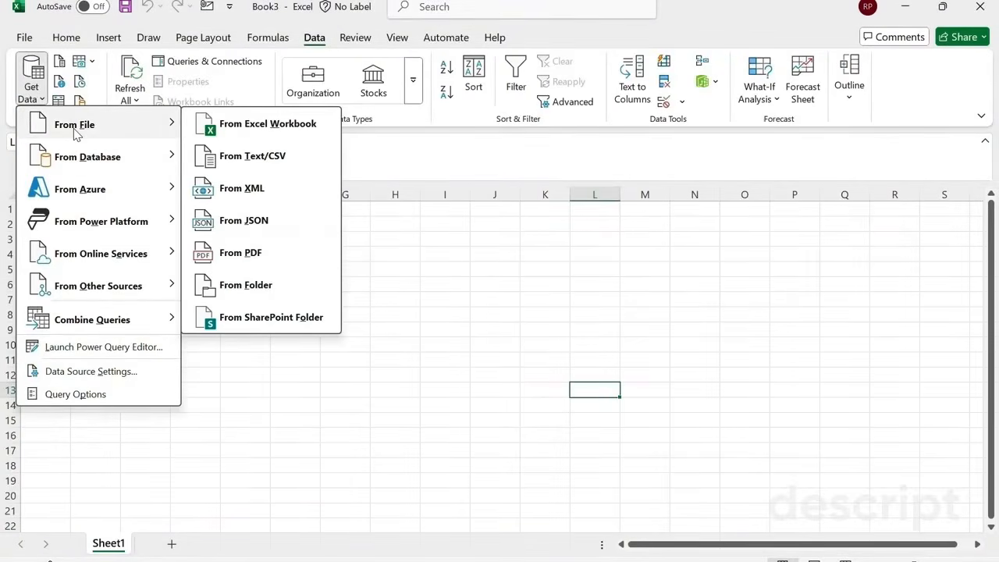
{"action": "left_click", "coordinate": [246, 159]}
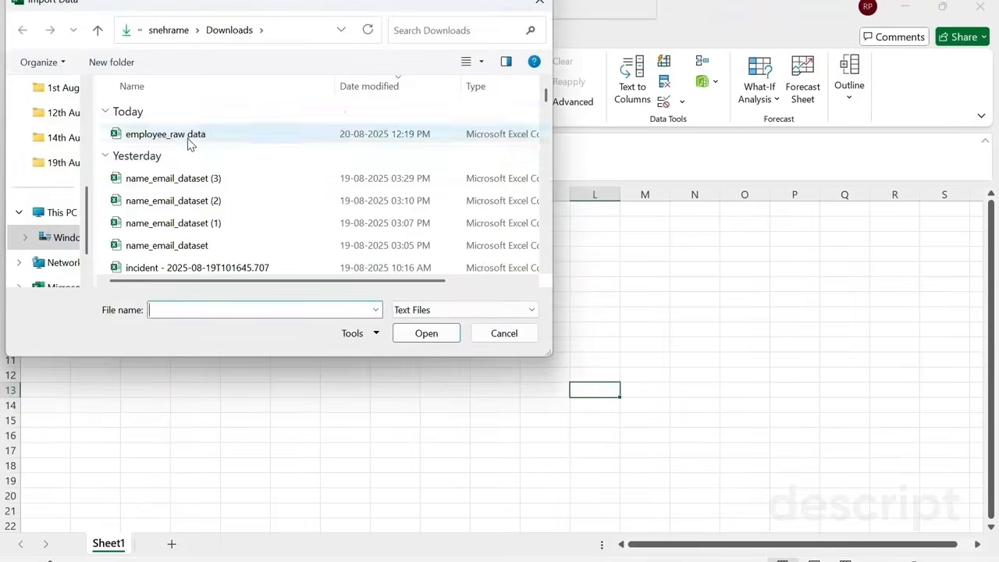
{"action": "left_click", "coordinate": [188, 140]}
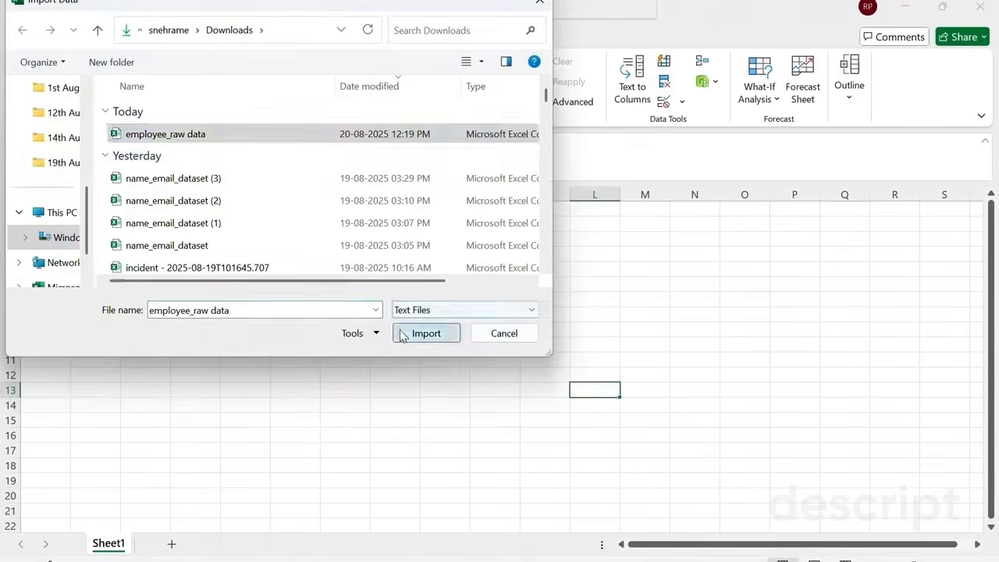
{"action": "left_click", "coordinate": [426, 333]}
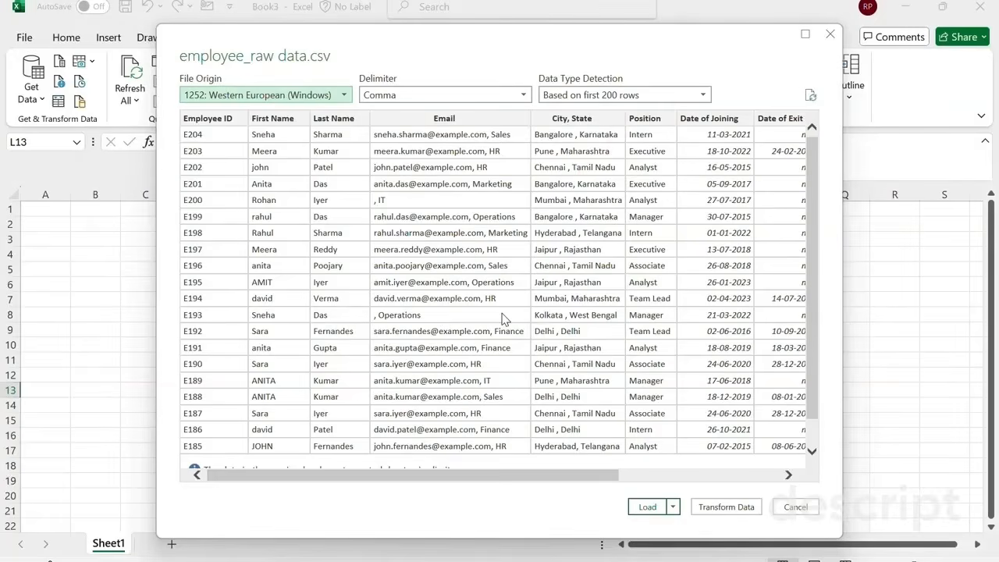
{"action": "left_click", "coordinate": [647, 507]}
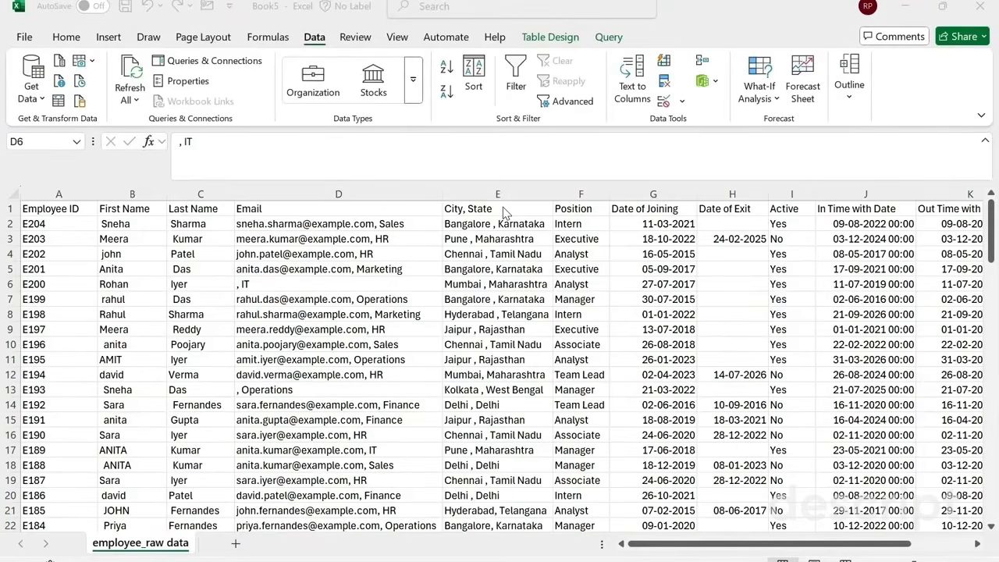
Insert a new empty column between the Email and City, State columns.
{"action": "left_click", "coordinate": [300, 193]}
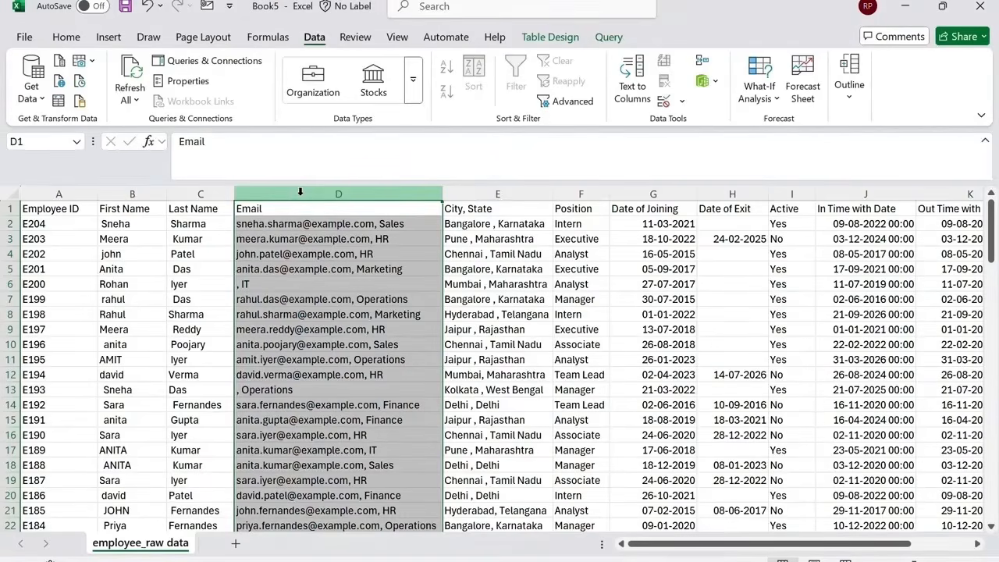
{"action": "left_click", "coordinate": [477, 193]}
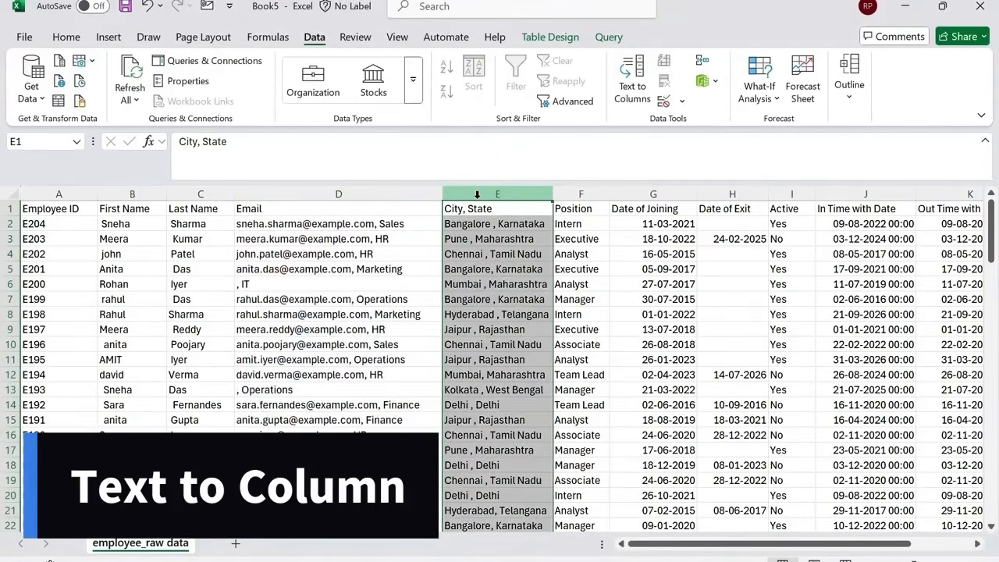
{"action": "left_click", "coordinate": [67, 41]}
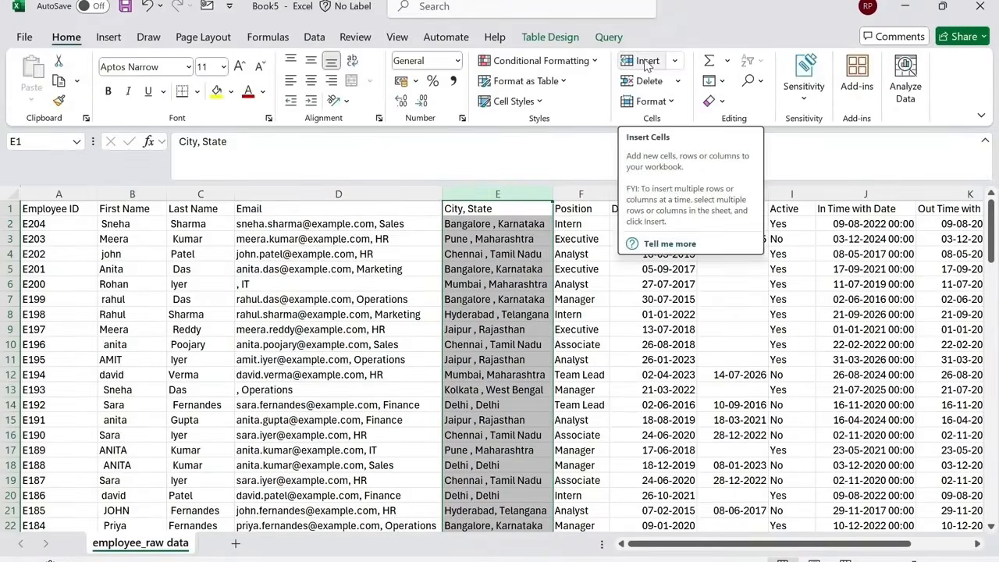
{"action": "left_click", "coordinate": [646, 62]}
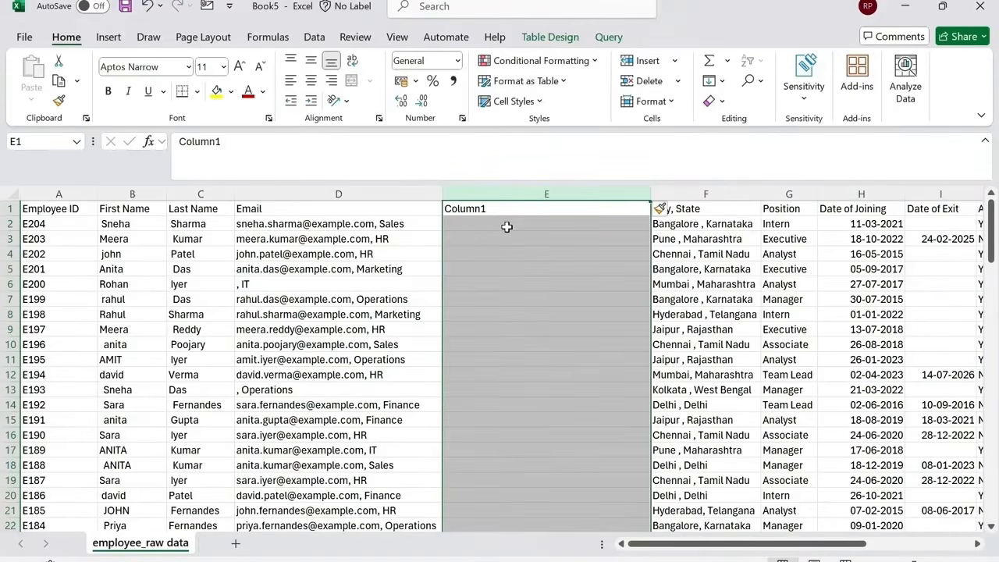
Split the Email column at commas into the new adjacent column with Text to Columns, replacing its existing contents.
{"action": "left_click", "coordinate": [375, 195]}
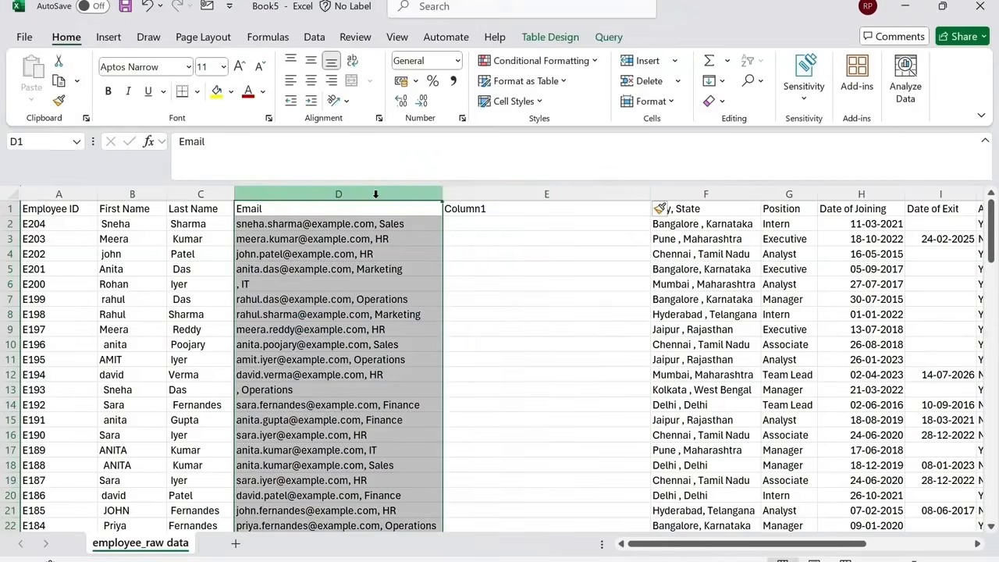
{"action": "left_click", "coordinate": [314, 37]}
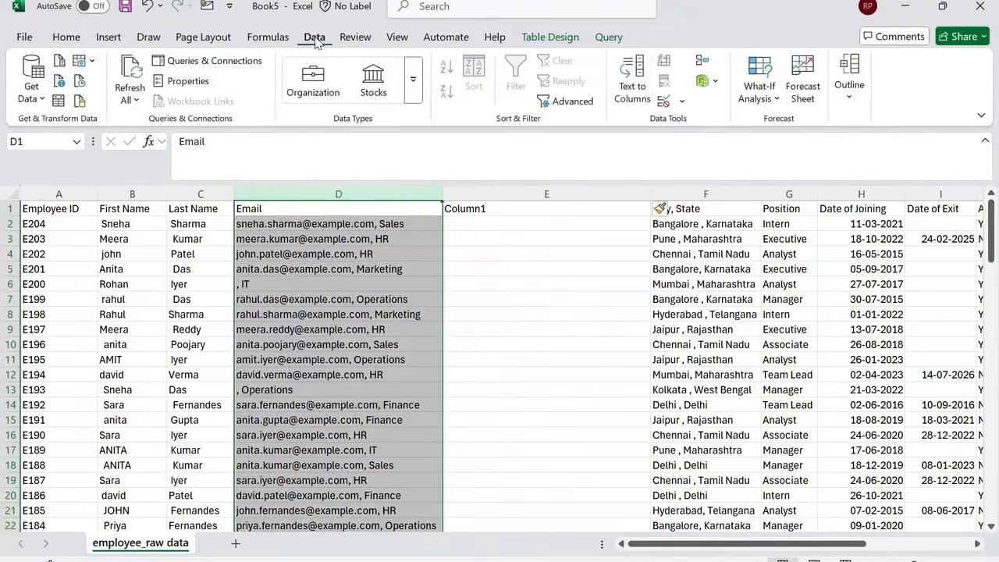
{"action": "left_click", "coordinate": [633, 90]}
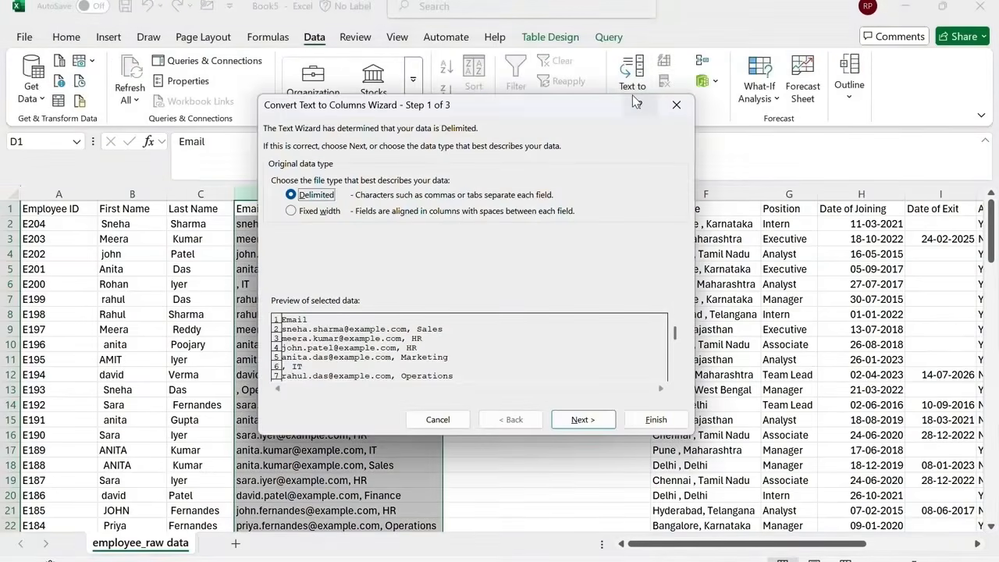
{"action": "left_click", "coordinate": [575, 421]}
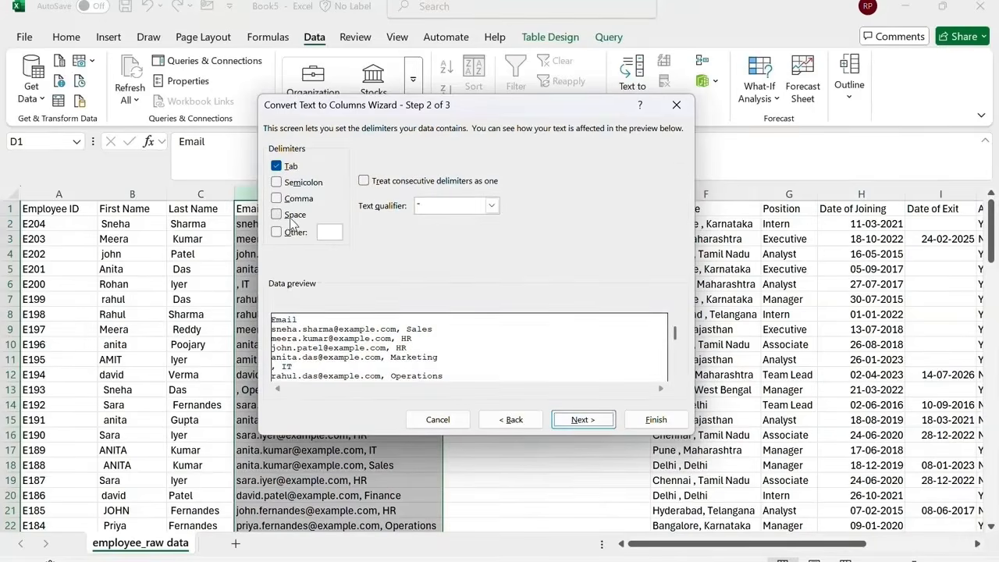
{"action": "left_click", "coordinate": [296, 203]}
{"action": "left_click", "coordinate": [276, 166]}
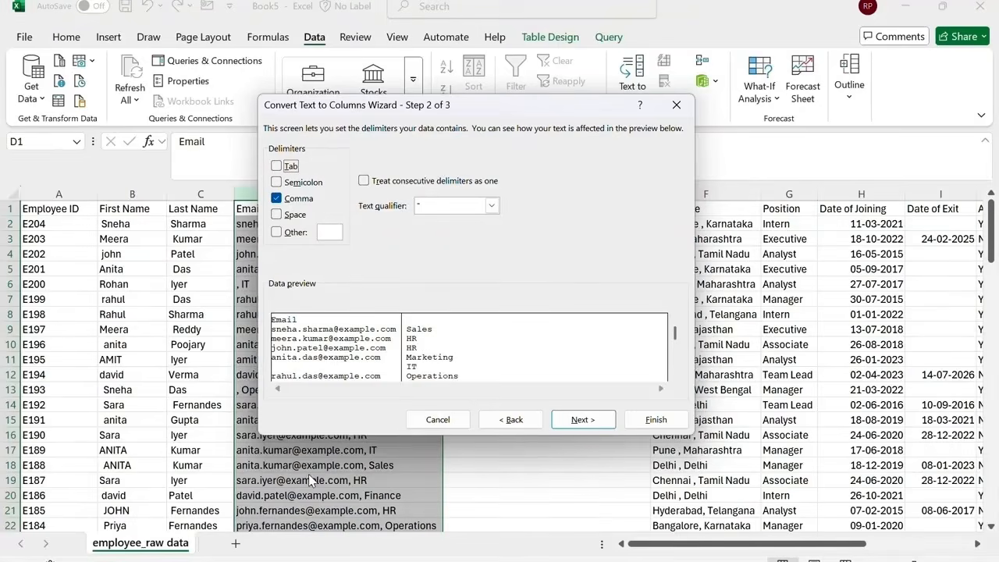
{"action": "left_click", "coordinate": [598, 422]}
{"action": "left_click", "coordinate": [651, 419]}
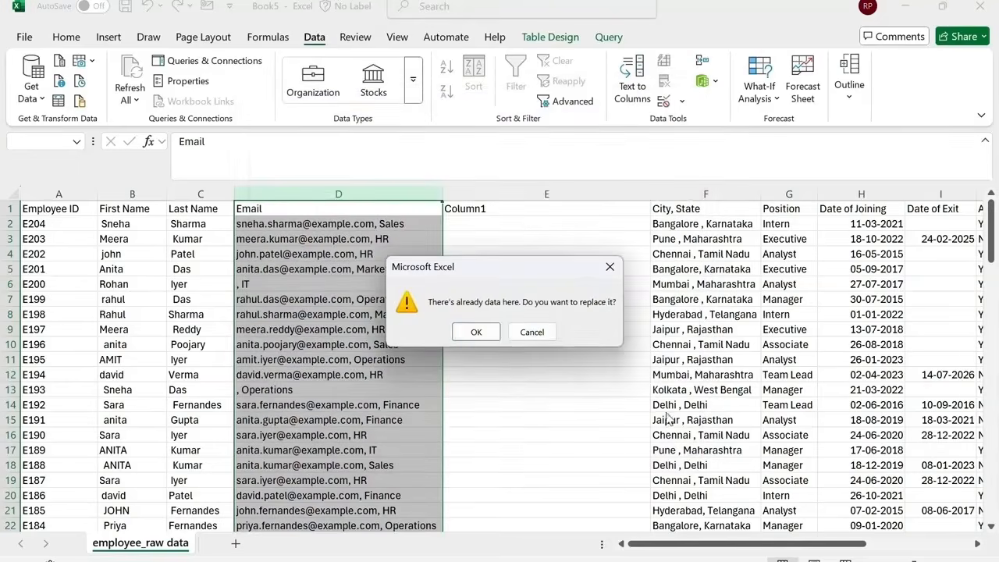
{"action": "left_click", "coordinate": [479, 330]}
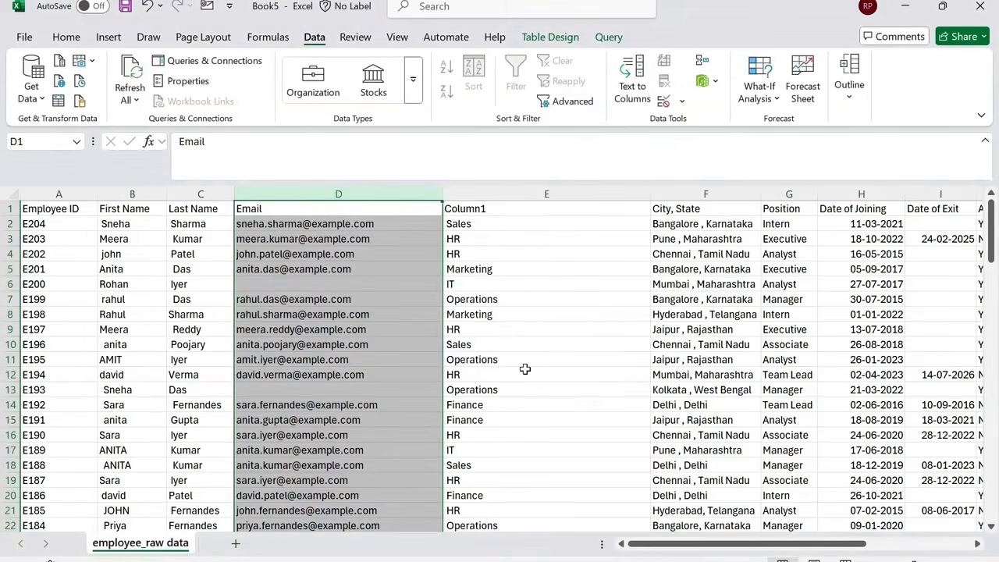
Rename the new column's header to Department.
{"action": "left_click", "coordinate": [313, 220]}
{"action": "left_click", "coordinate": [465, 223]}
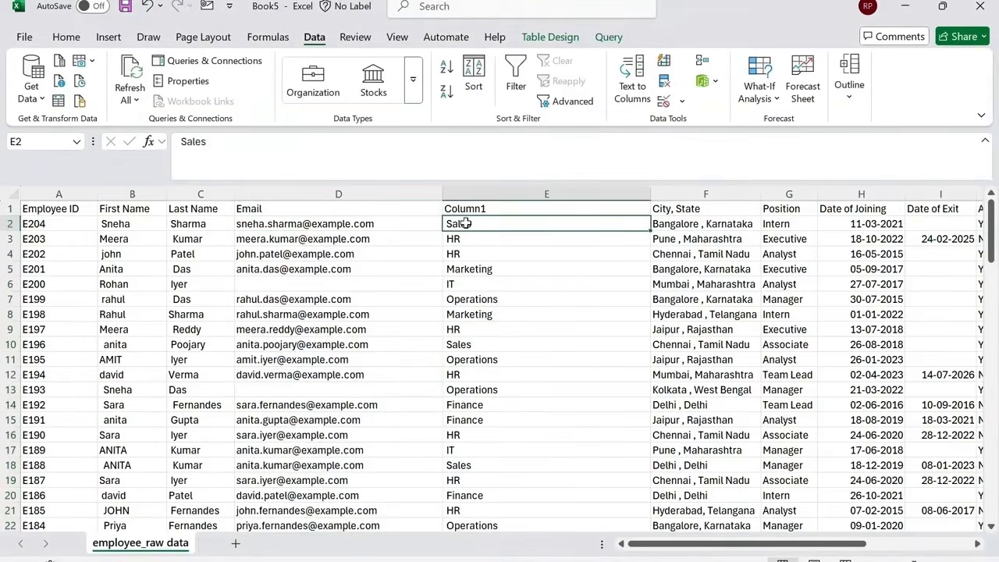
{"action": "left_click", "coordinate": [543, 208]}
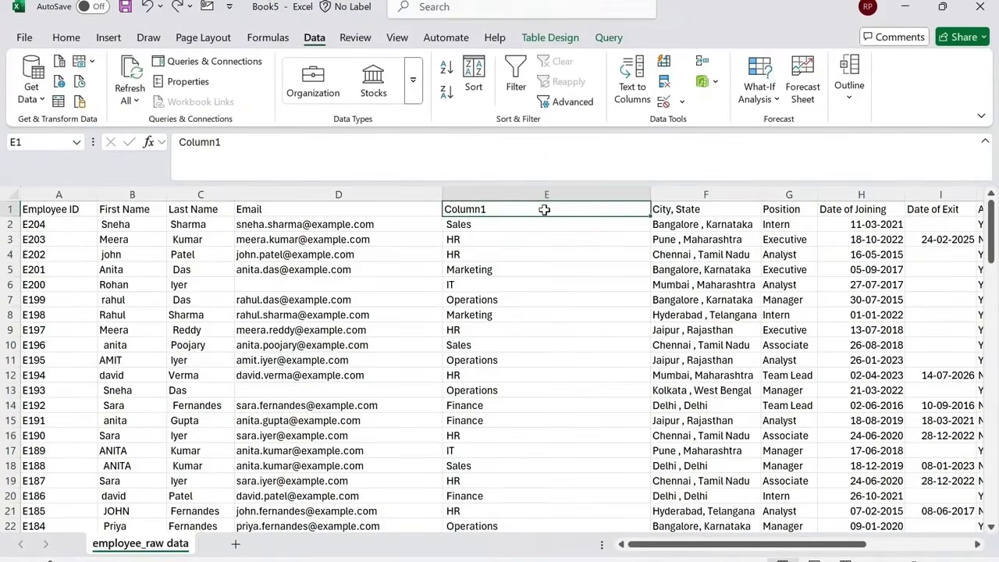
{"action": "type", "text": "Department"}
{"action": "key", "text": "Return"}
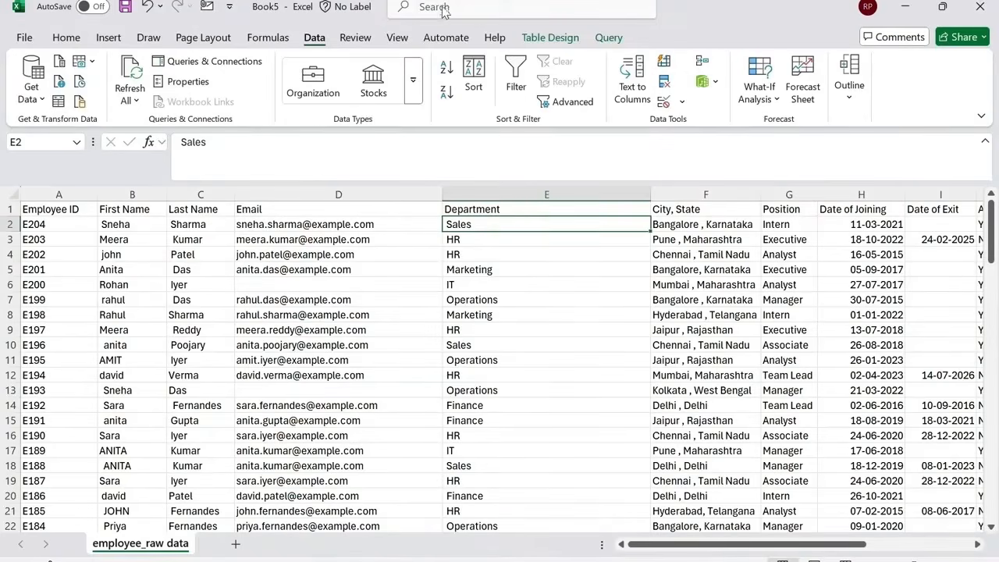
Insert a new empty column between the Last Name and Email columns.
{"action": "left_click", "coordinate": [547, 212]}
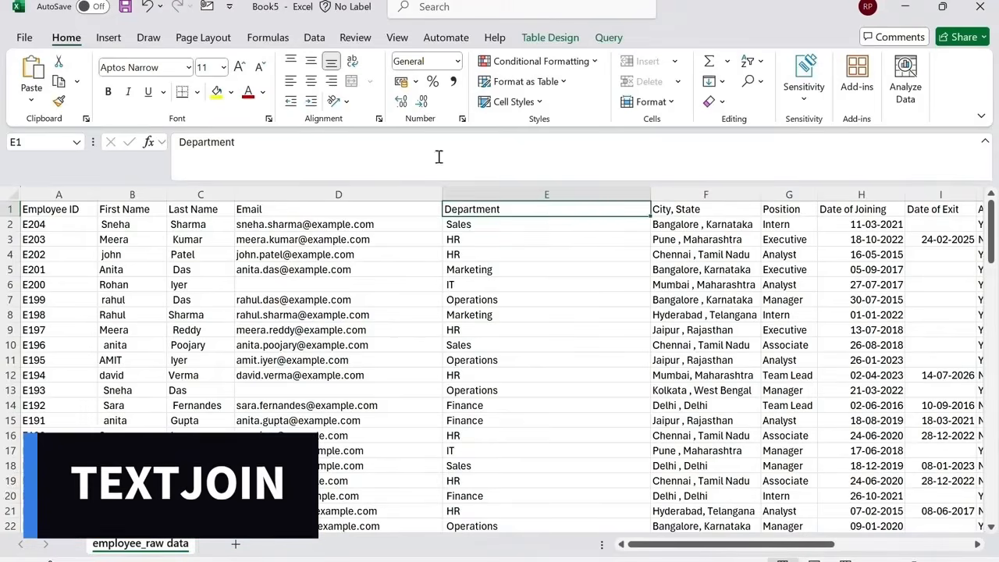
{"action": "left_click", "coordinate": [132, 194]}
{"action": "left_click", "coordinate": [212, 194]}
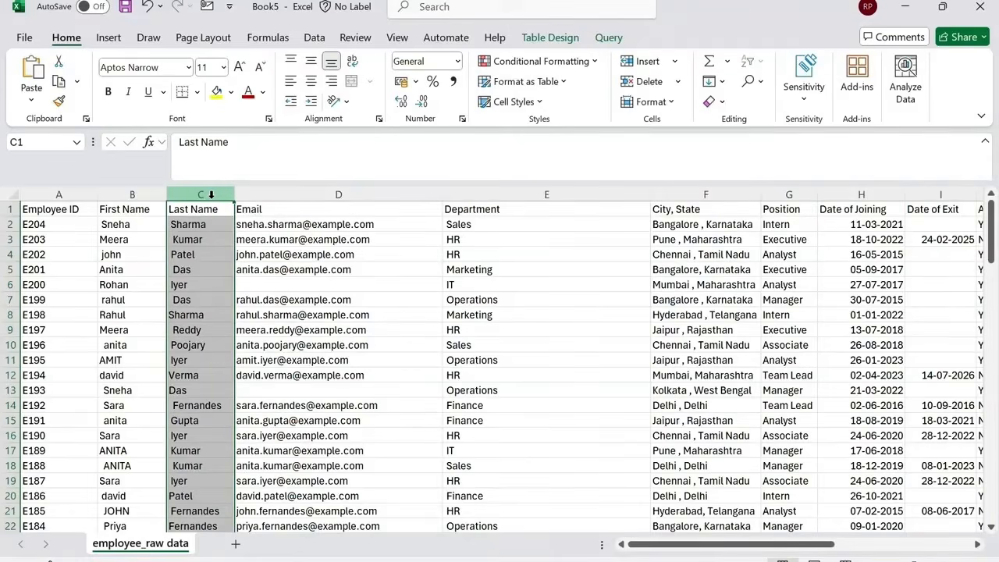
{"action": "left_click", "coordinate": [273, 194]}
{"action": "left_click", "coordinate": [642, 60]}
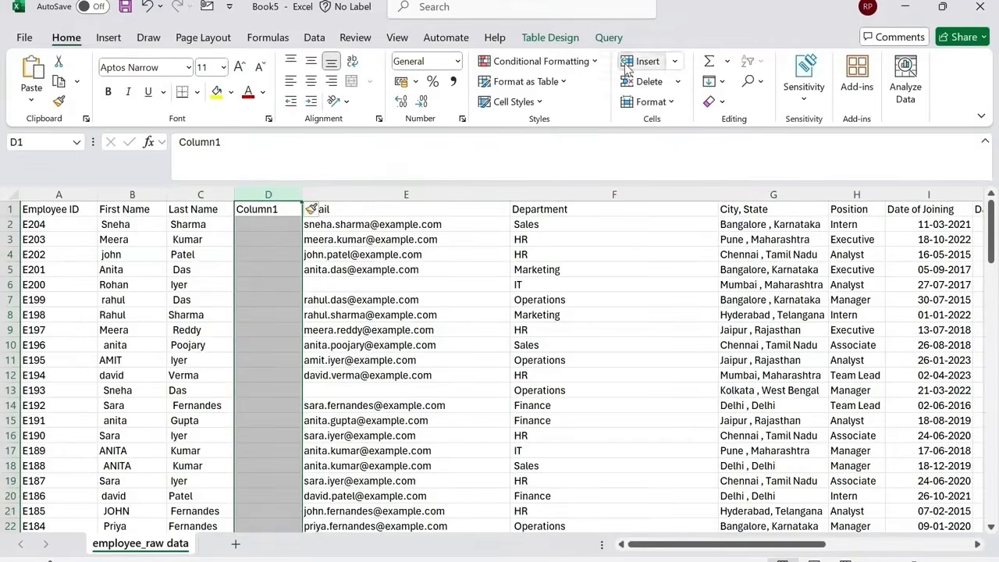
In the new column's first data cell, enter =TEXTJOIN(" ",TRUE,[@[First Name]],[@[Last Name]]) to combine first and last names.
{"action": "left_click", "coordinate": [260, 224]}
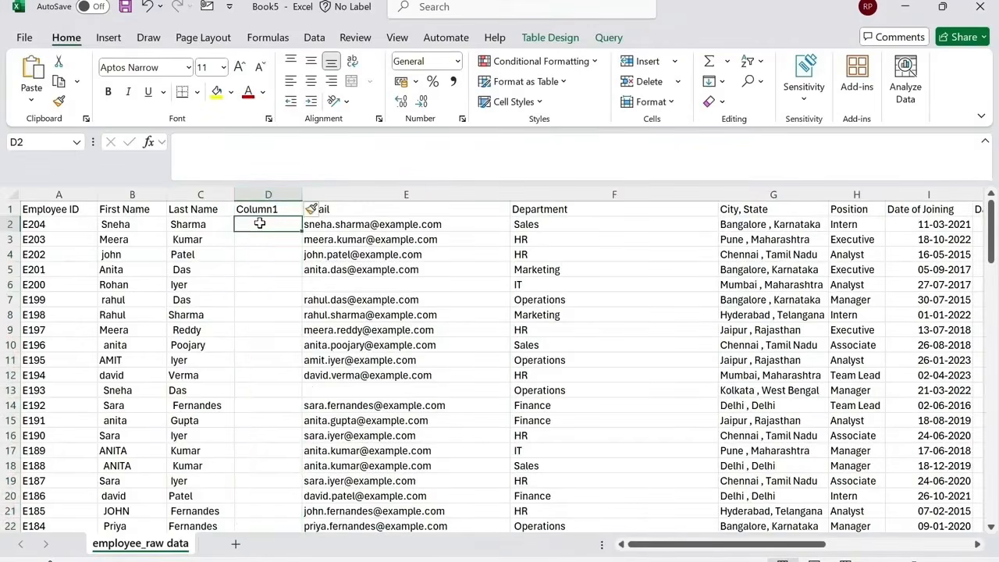
{"action": "type", "text": "=text"}
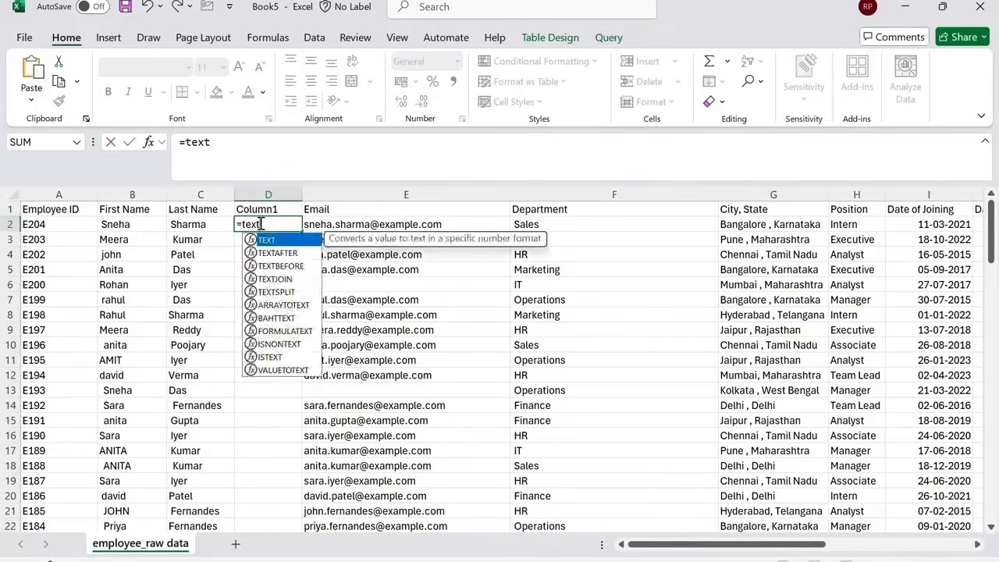
{"action": "key", "text": "Down"}
{"action": "key", "text": "Down"}
{"action": "key", "text": "Down"}
{"action": "key", "text": "Tab"}
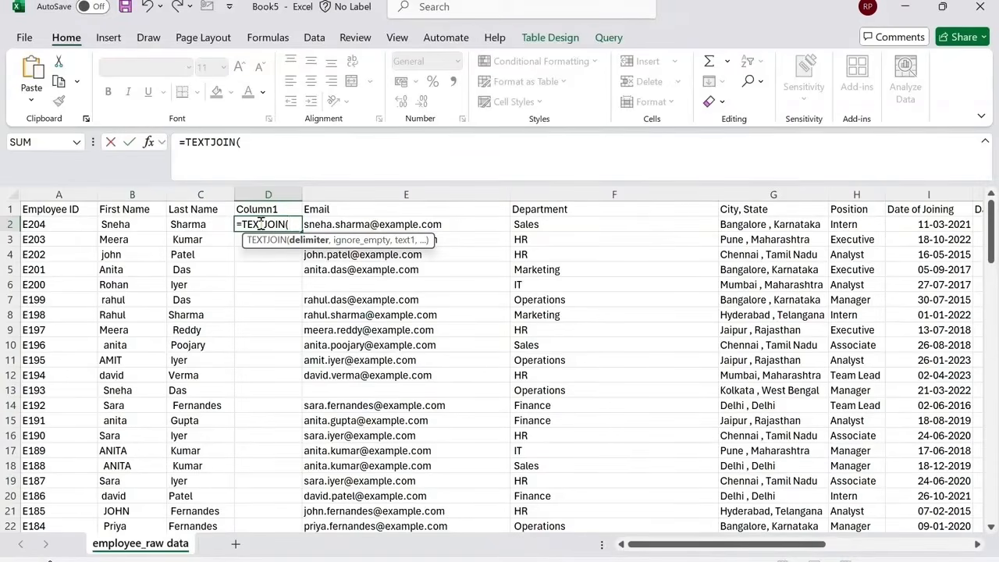
{"action": "type", "text": "\" \","}
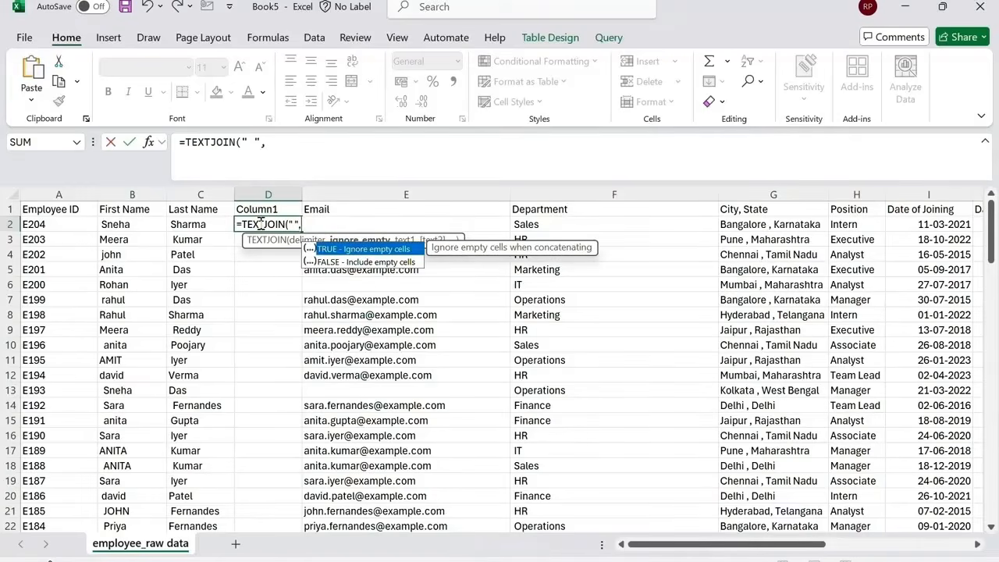
{"action": "key", "text": "Tab"}
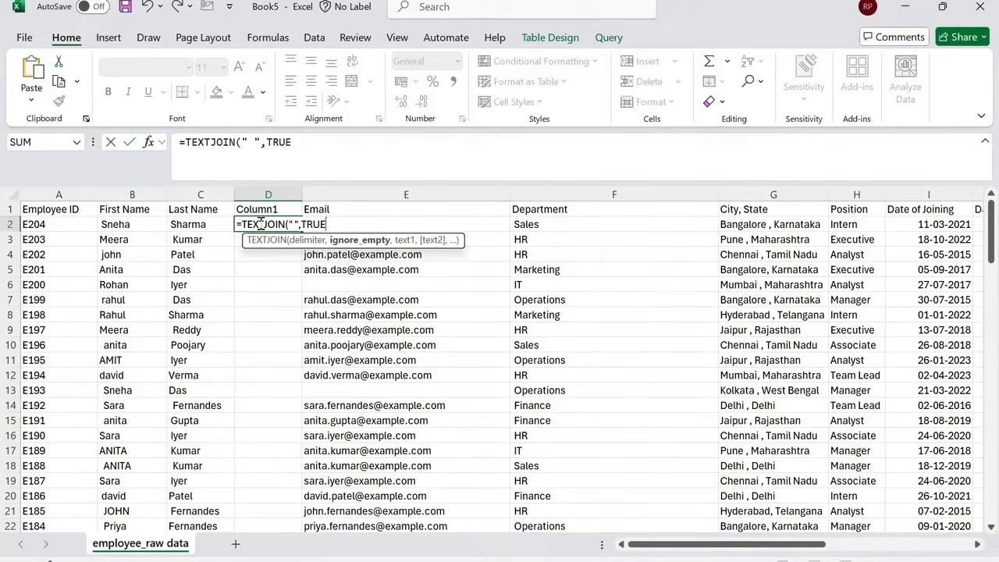
{"action": "type", "text": ","}
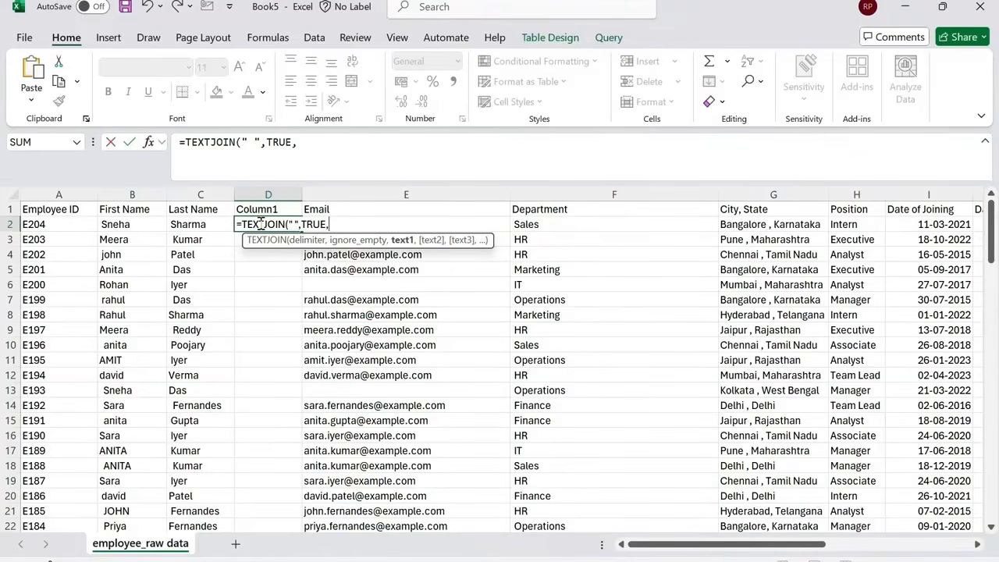
{"action": "left_click", "coordinate": [152, 227]}
{"action": "type", "text": ","}
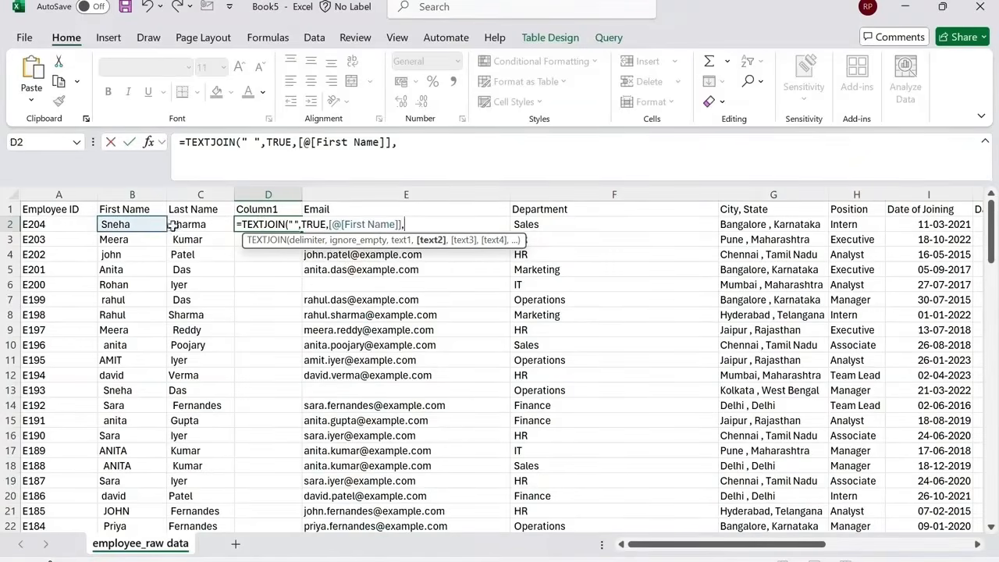
{"action": "left_click", "coordinate": [202, 225]}
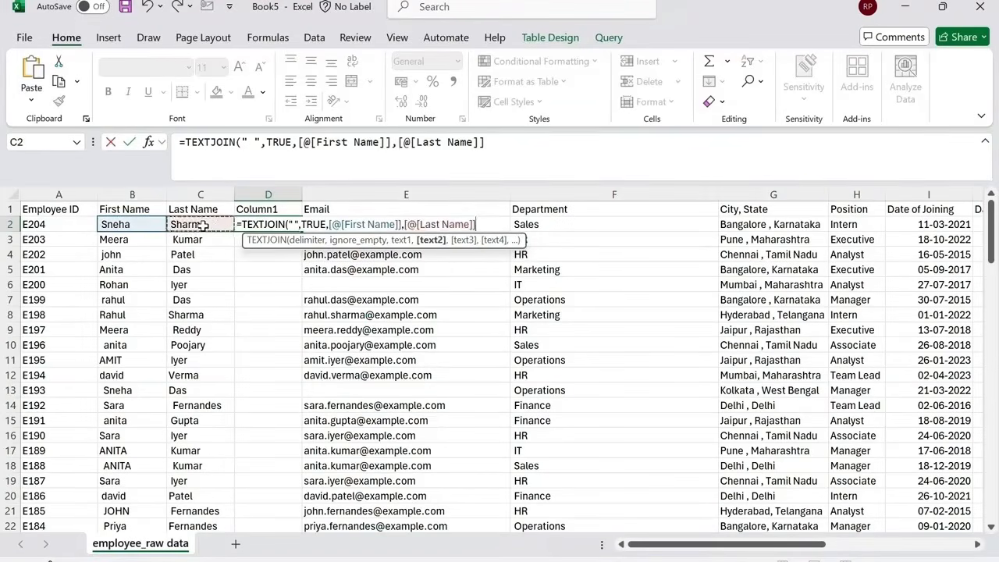
{"action": "key", "text": "Return"}
Fill the TEXTJOIN formula down the entire new column.
{"action": "left_click", "coordinate": [269, 224]}
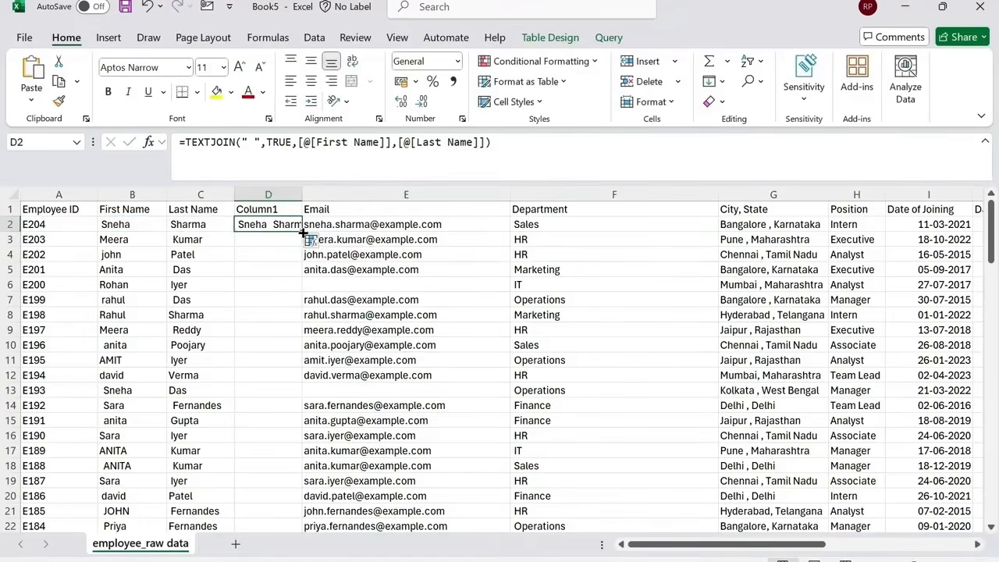
{"action": "double_click", "coordinate": [302, 232]}
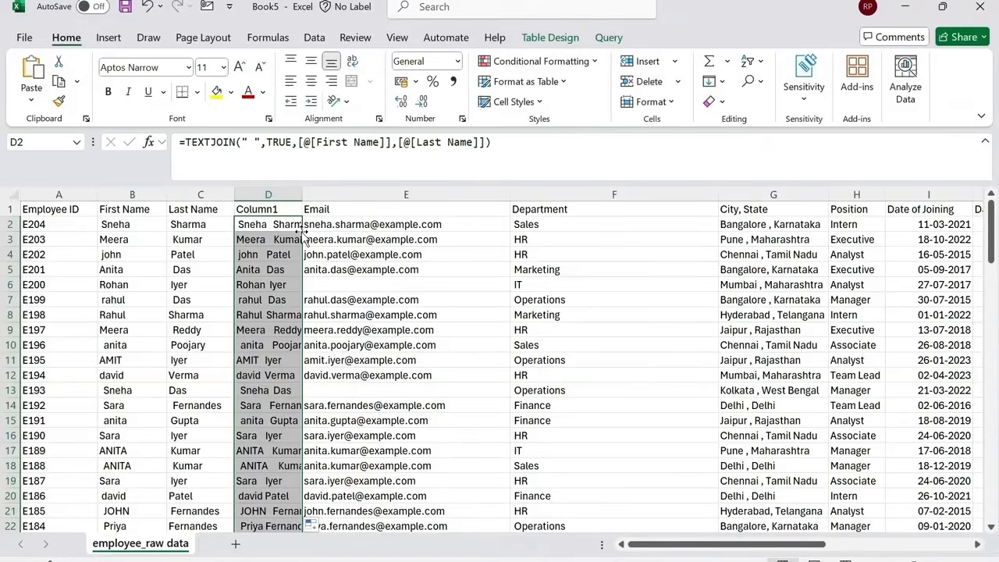
{"action": "left_click", "coordinate": [284, 209]}
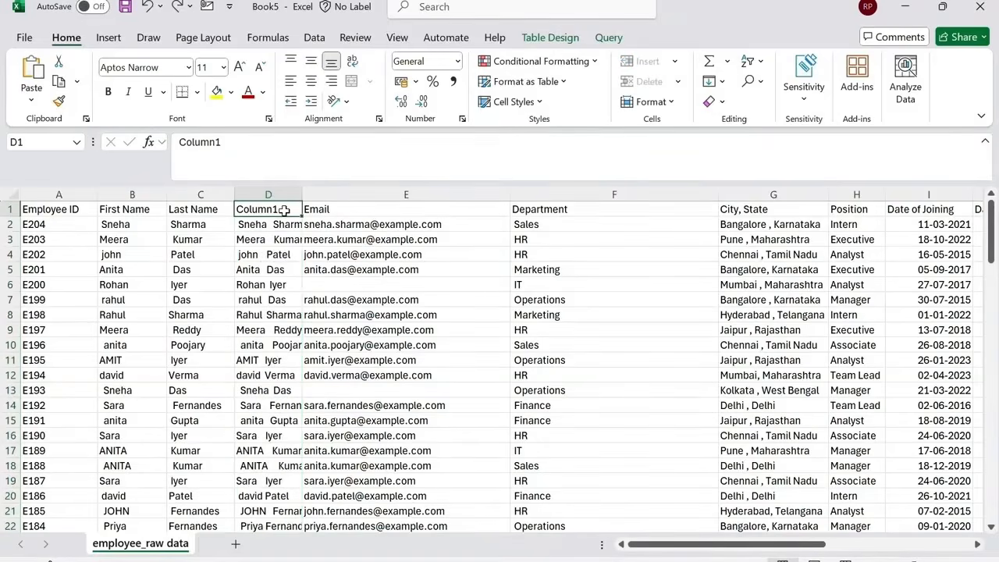
Rename the new column's header to Name.
{"action": "type", "text": "Name"}
{"action": "key", "text": "Return"}
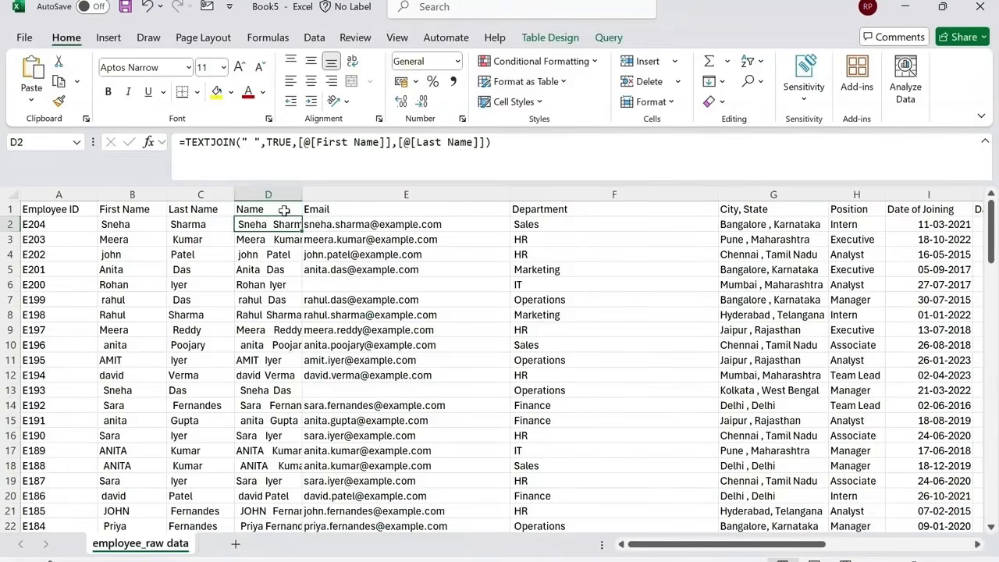
Try to delete the First Name and Last Name columns, then undo the deletion.
{"action": "left_click_drag", "start_coordinate": [136, 192], "coordinate": [201, 203]}
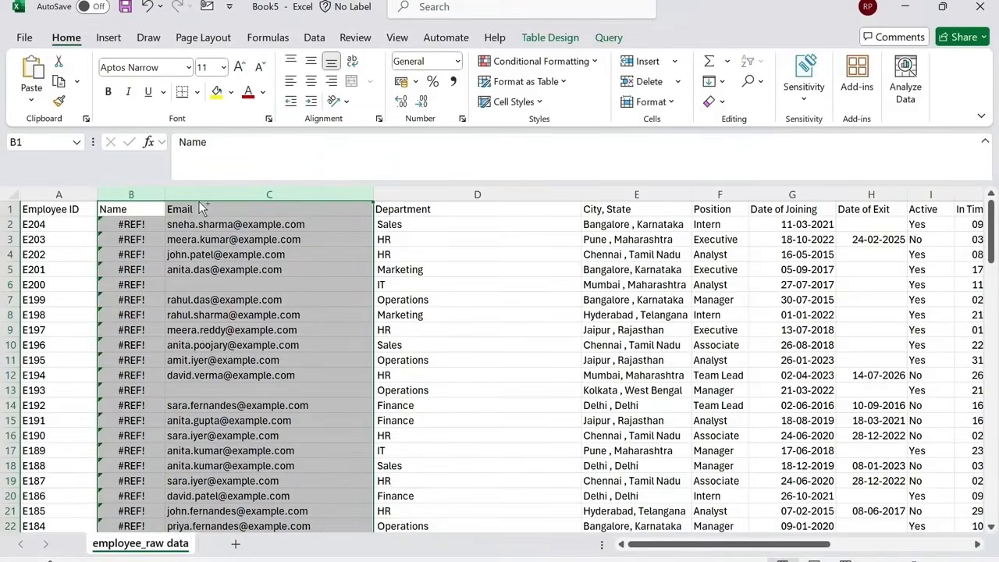
{"action": "key", "text": "ctrl+z"}
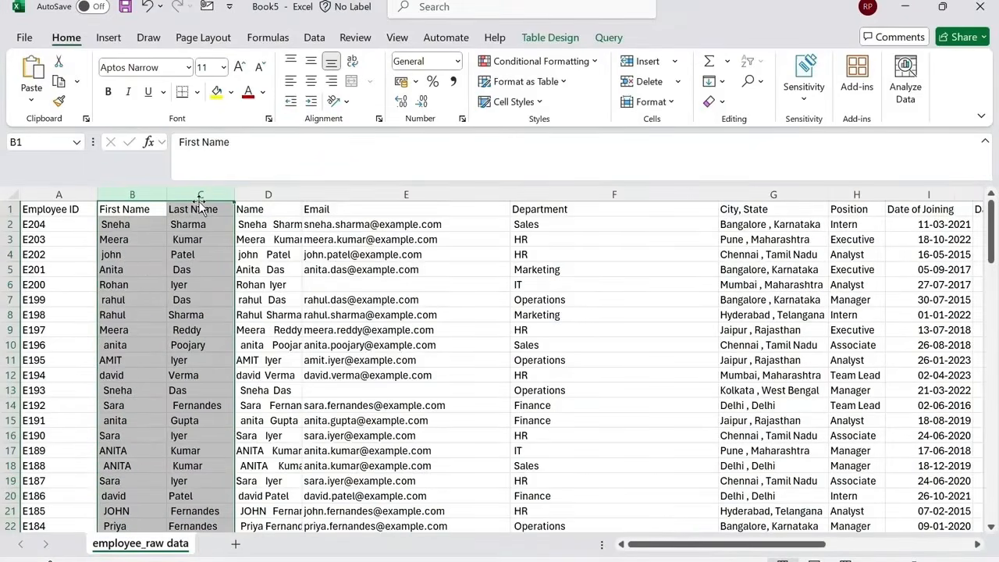
Convert the whole Name column's TEXTJOIN formulas to plain values with Paste Special Values, and check a few cells.
{"action": "left_click", "coordinate": [254, 224]}
{"action": "key", "text": "ctrl+shift+Down"}
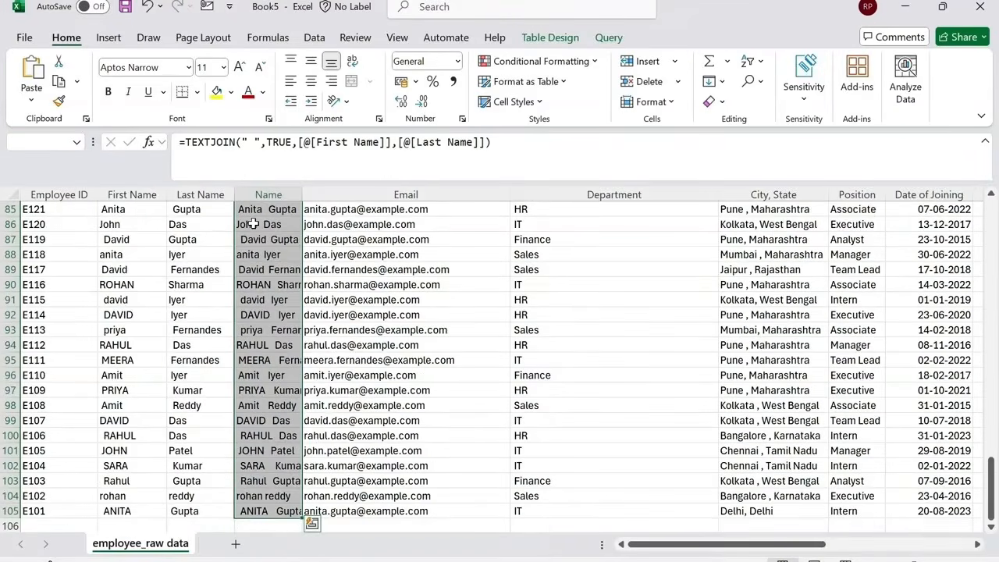
{"action": "key", "text": "ctrl+c"}
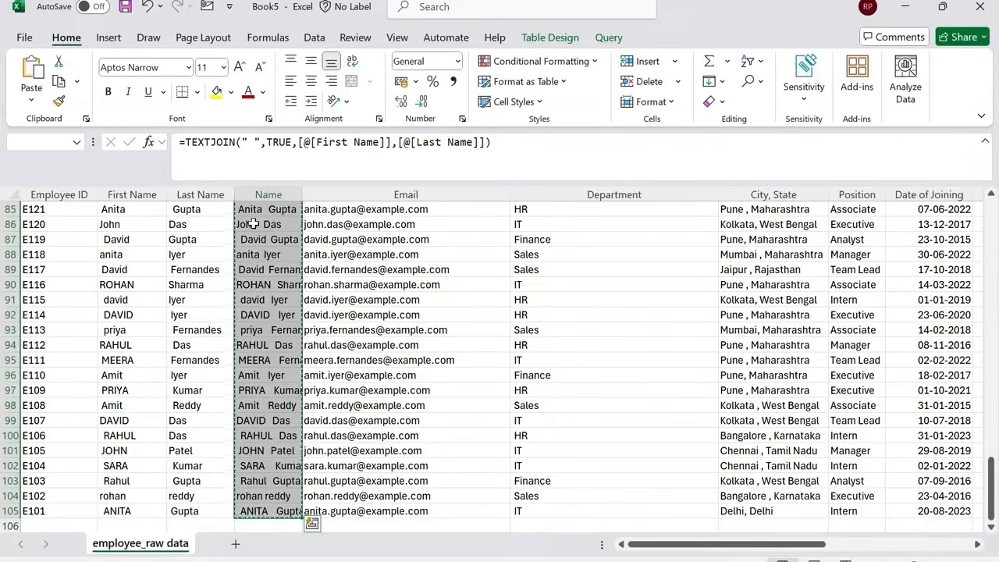
{"action": "key", "text": "ctrl+alt+v"}
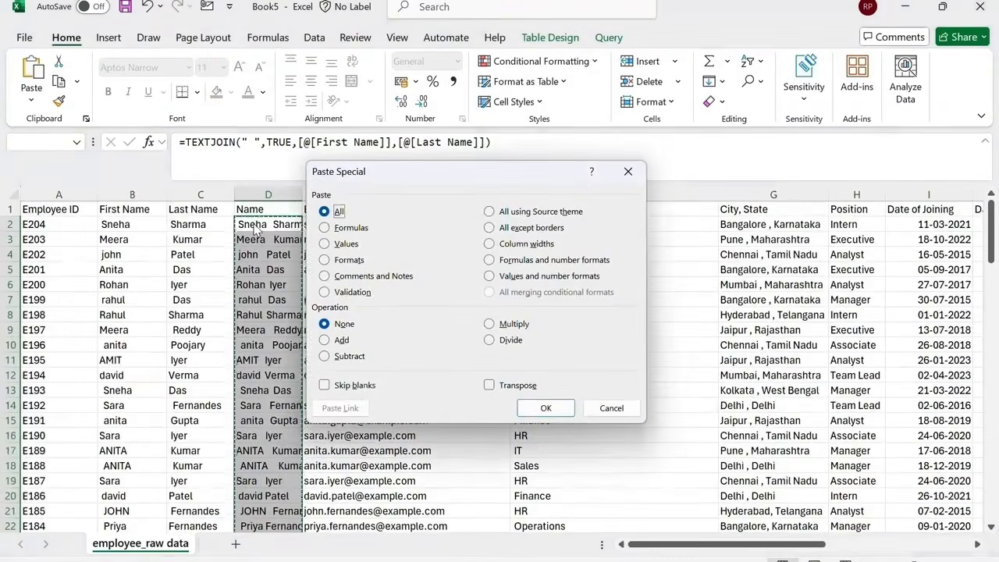
{"action": "left_click", "coordinate": [340, 245]}
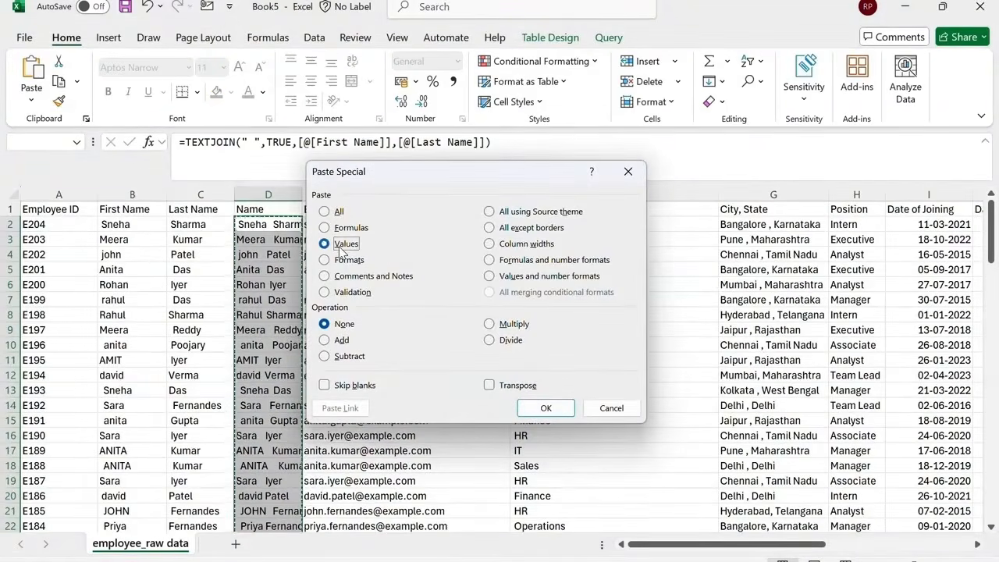
{"action": "left_click", "coordinate": [544, 408]}
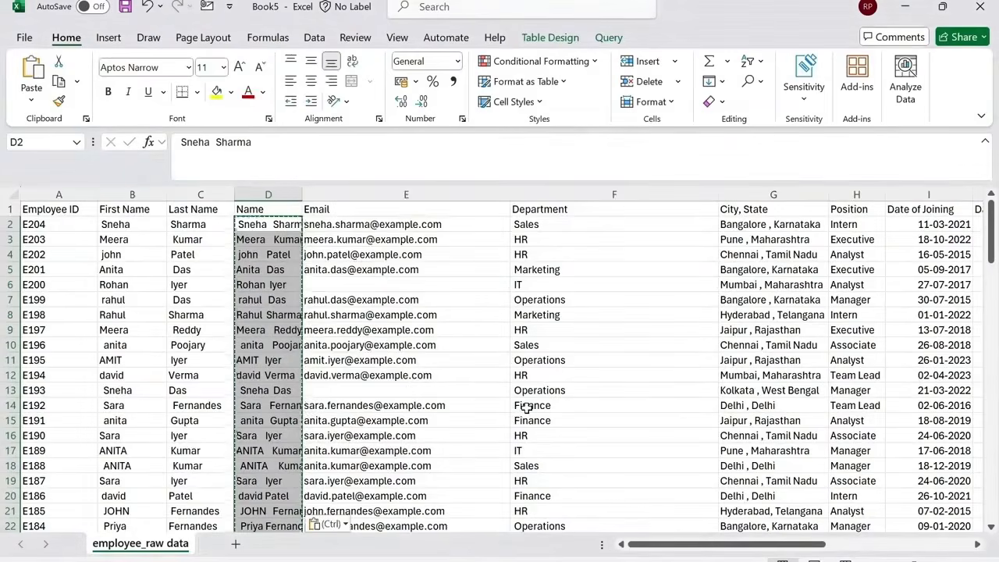
{"action": "left_click", "coordinate": [262, 224]}
{"action": "left_click", "coordinate": [272, 269]}
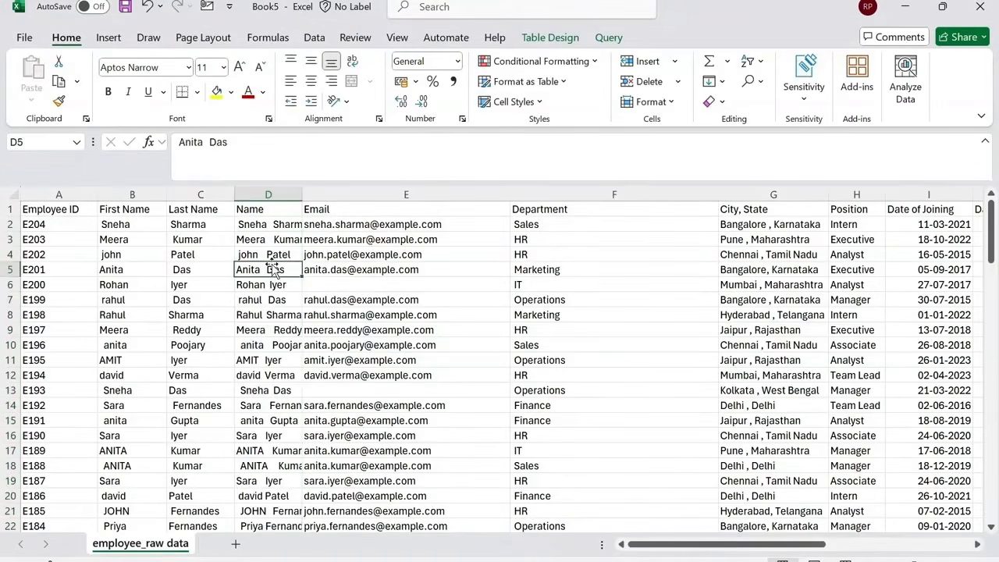
{"action": "left_click", "coordinate": [269, 284]}
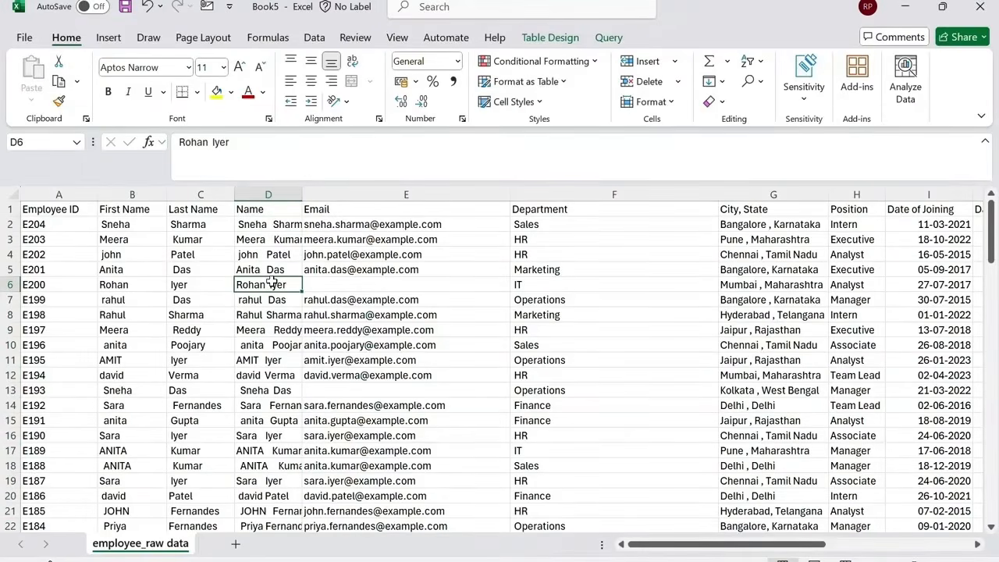
Delete the First Name and Last Name columns.
{"action": "left_click_drag", "start_coordinate": [132, 194], "coordinate": [200, 202]}
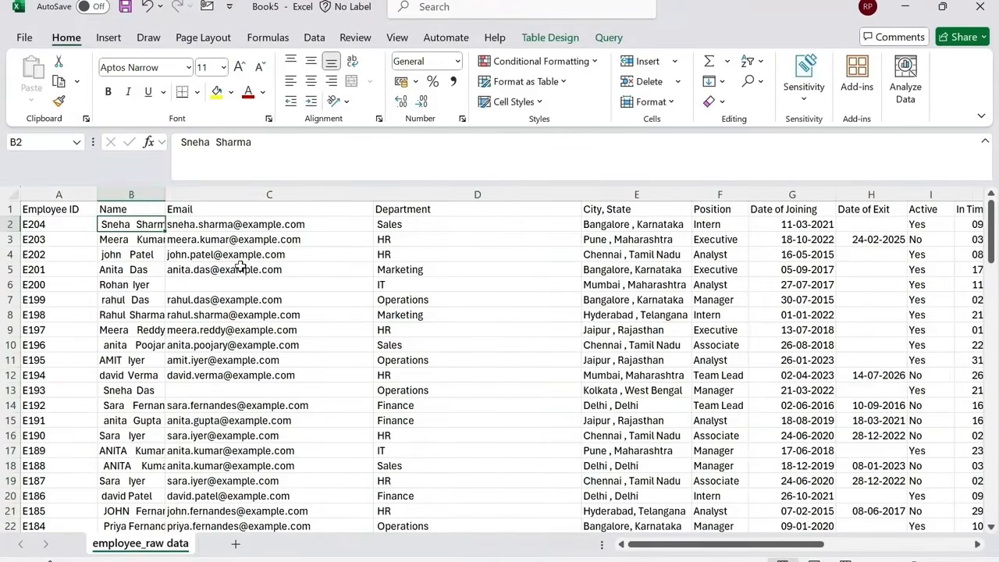
{"action": "left_click", "coordinate": [131, 194]}
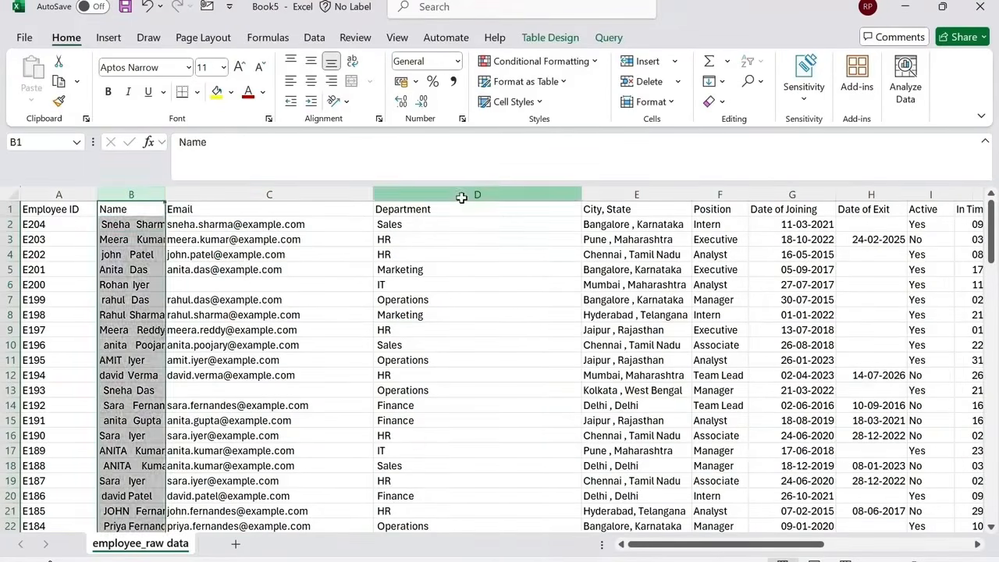
{"action": "left_click", "coordinate": [461, 195]}
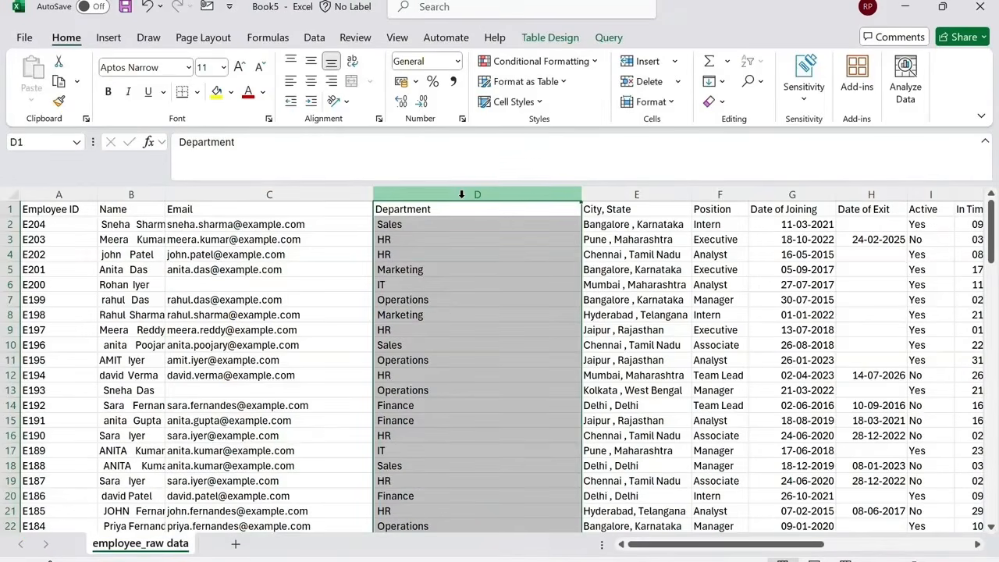
{"action": "left_click", "coordinate": [317, 195]}
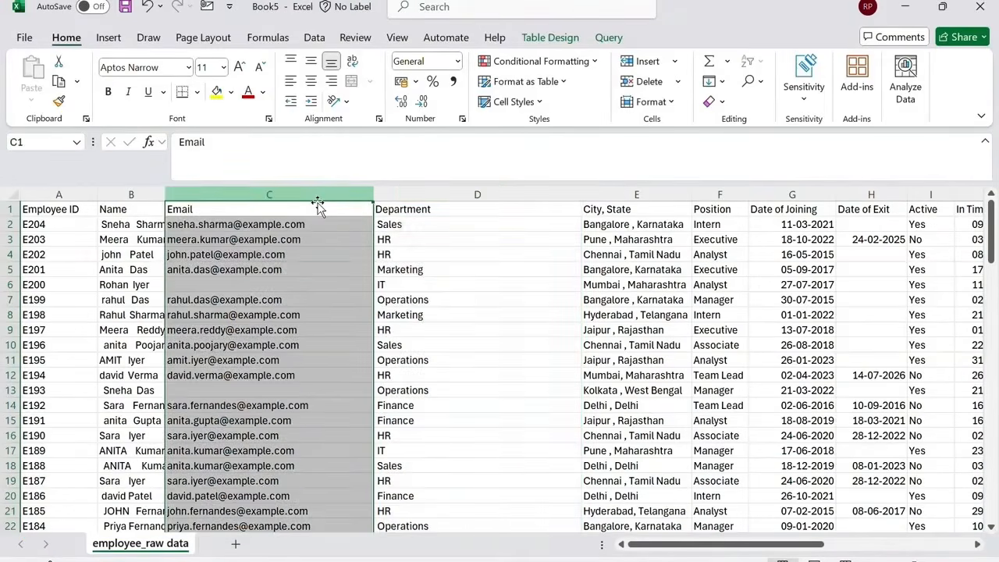
{"action": "left_click", "coordinate": [643, 61]}
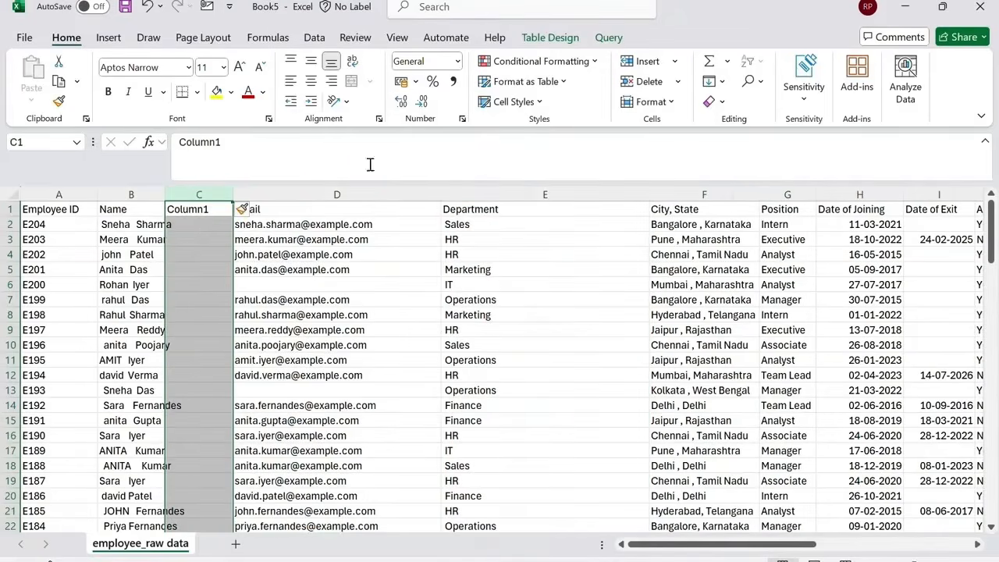
{"action": "left_click", "coordinate": [203, 223]}
{"action": "type", "text": "=tri"}
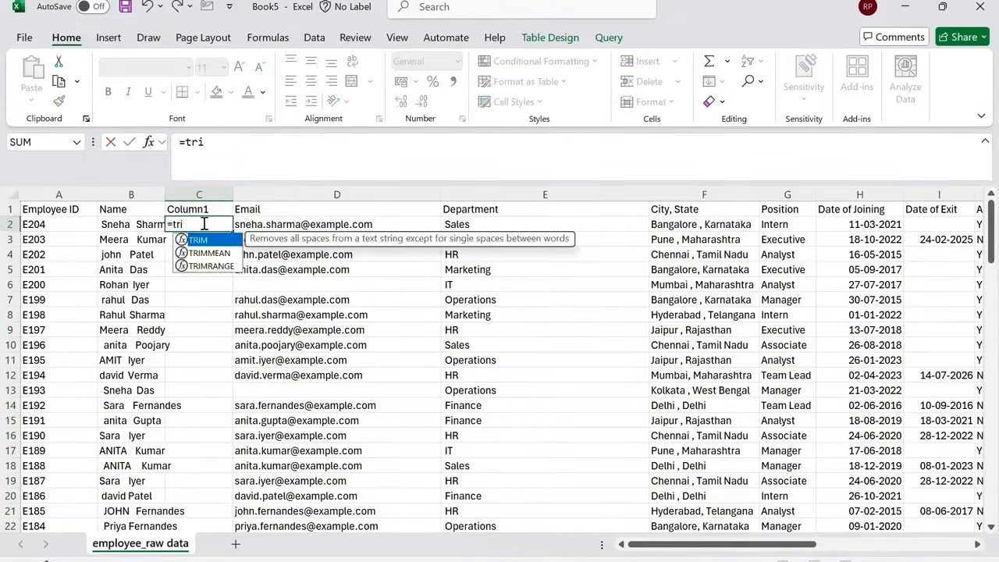
{"action": "key", "text": "Tab"}
{"action": "left_click", "coordinate": [137, 224]}
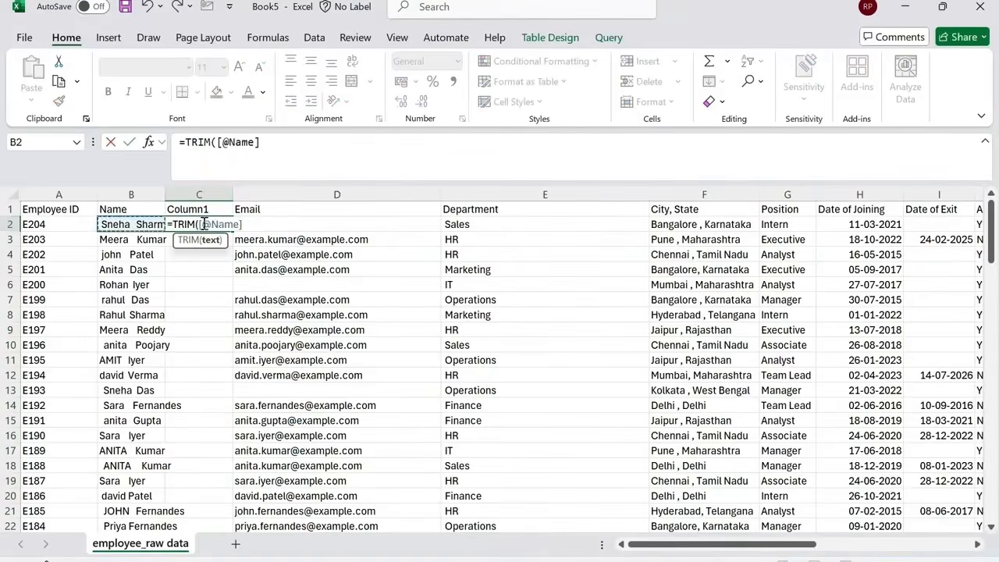
{"action": "key", "text": "Return"}
{"action": "left_click", "coordinate": [203, 224]}
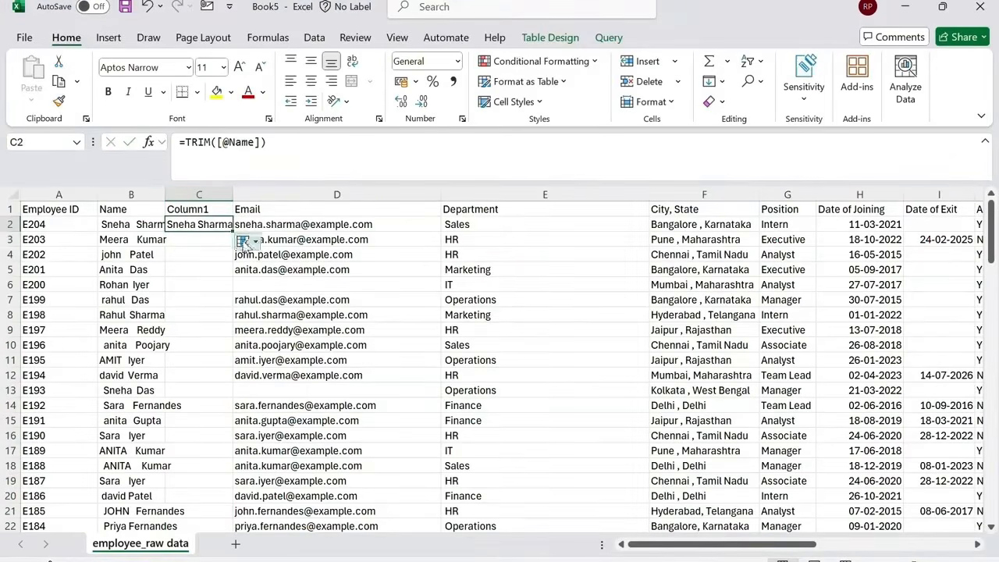
{"action": "double_click", "coordinate": [233, 231]}
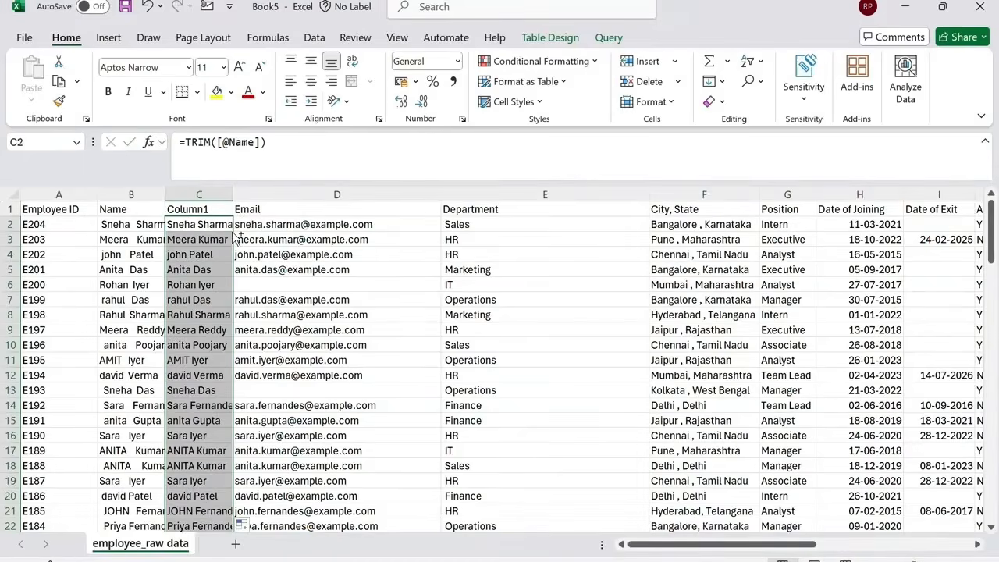
Convert the trimmed name column to plain values with Paste Special Values, and check a few cells.
{"action": "key", "text": "ctrl+c"}
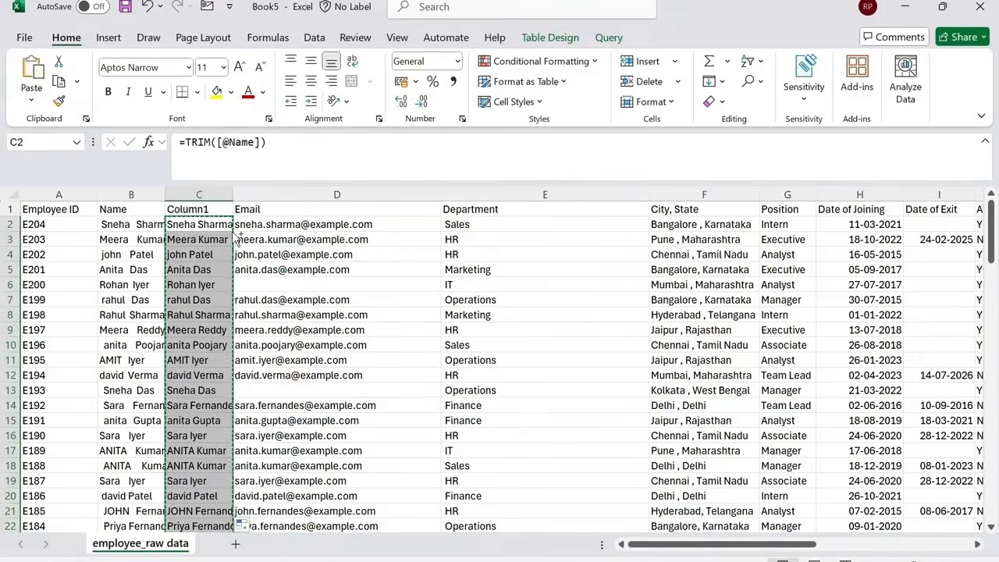
{"action": "key", "text": "ctrl+alt+v"}
{"action": "key", "text": "v"}
{"action": "key", "text": "Return"}
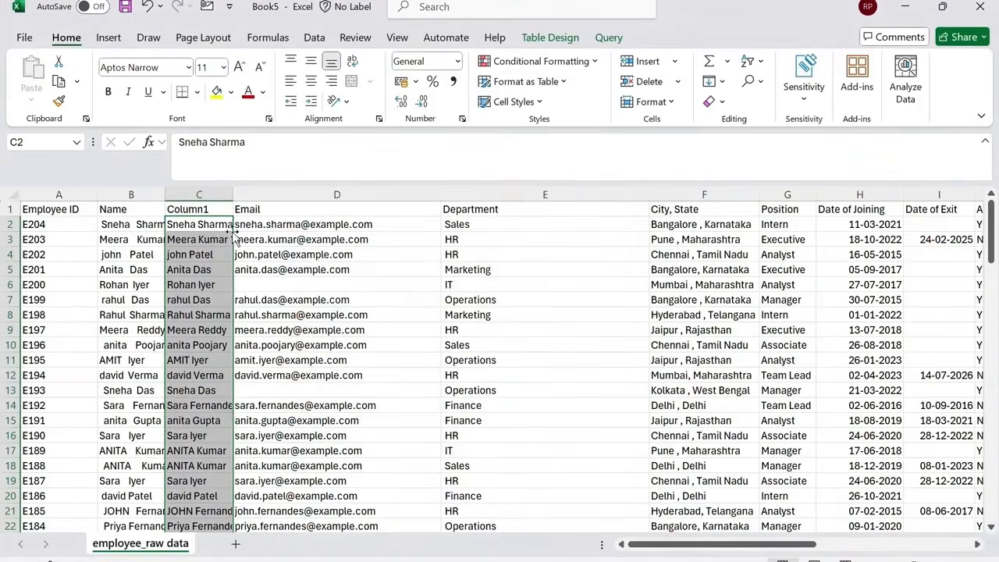
{"action": "left_click", "coordinate": [215, 239]}
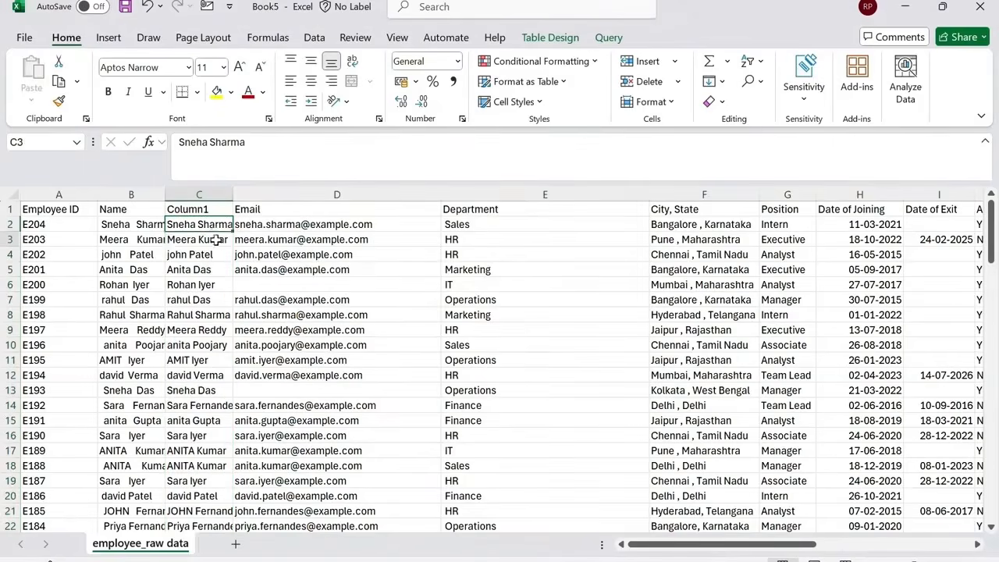
{"action": "left_click", "coordinate": [209, 256]}
{"action": "left_click", "coordinate": [211, 283]}
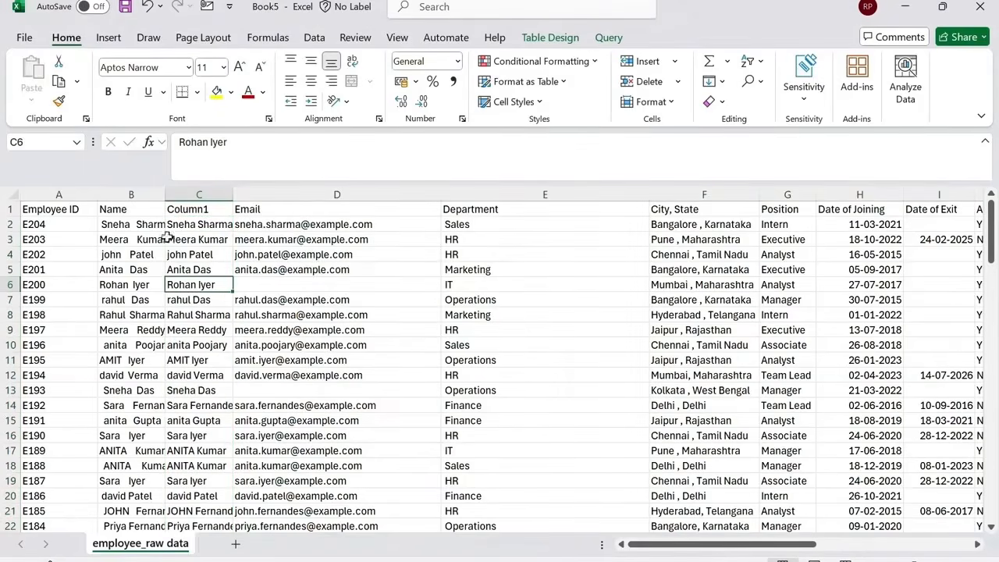
Delete the original Name column and rename the trimmed column's header to Name.
{"action": "left_click", "coordinate": [147, 196]}
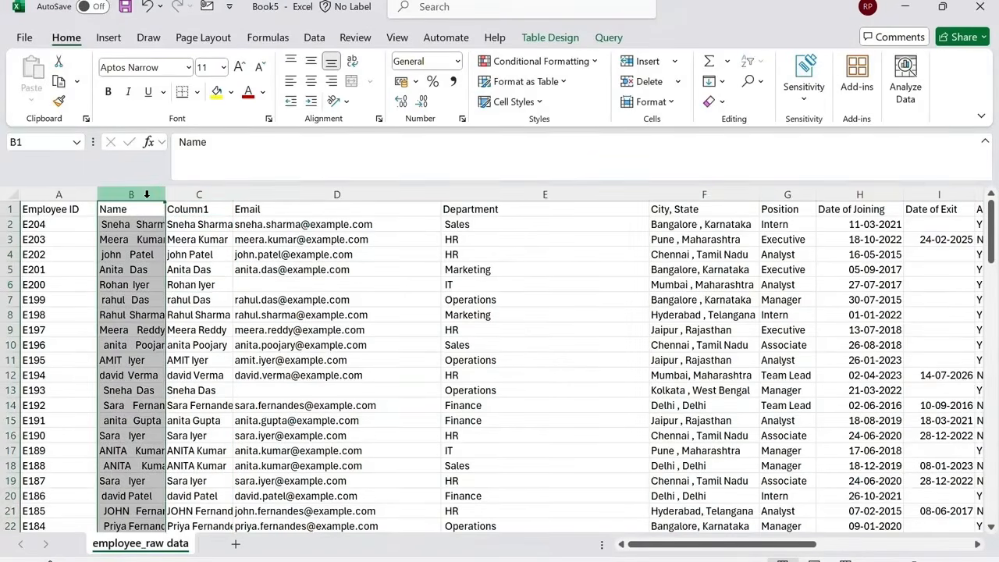
{"action": "key", "text": "ctrl+minus"}
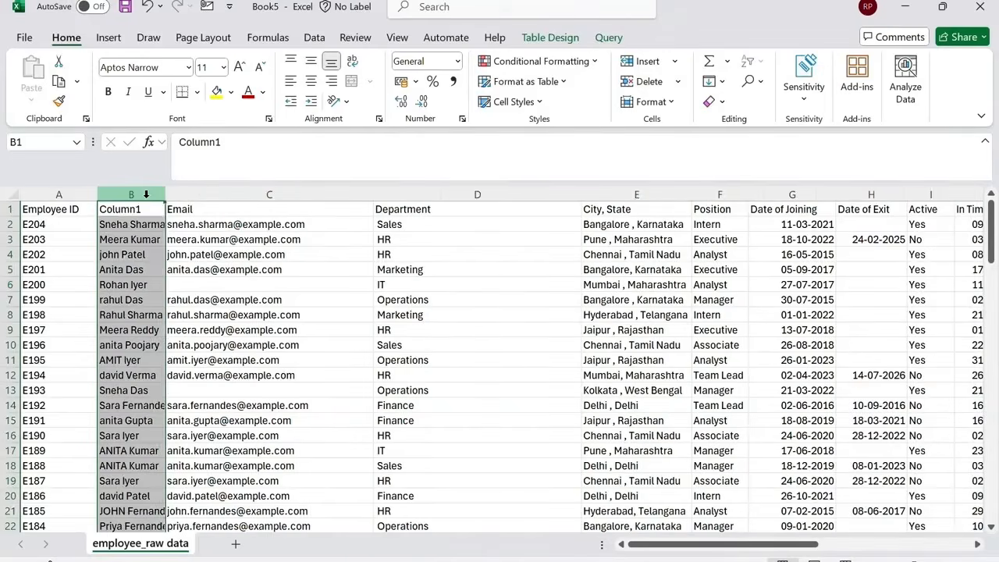
{"action": "left_click", "coordinate": [133, 206]}
{"action": "type", "text": "Name"}
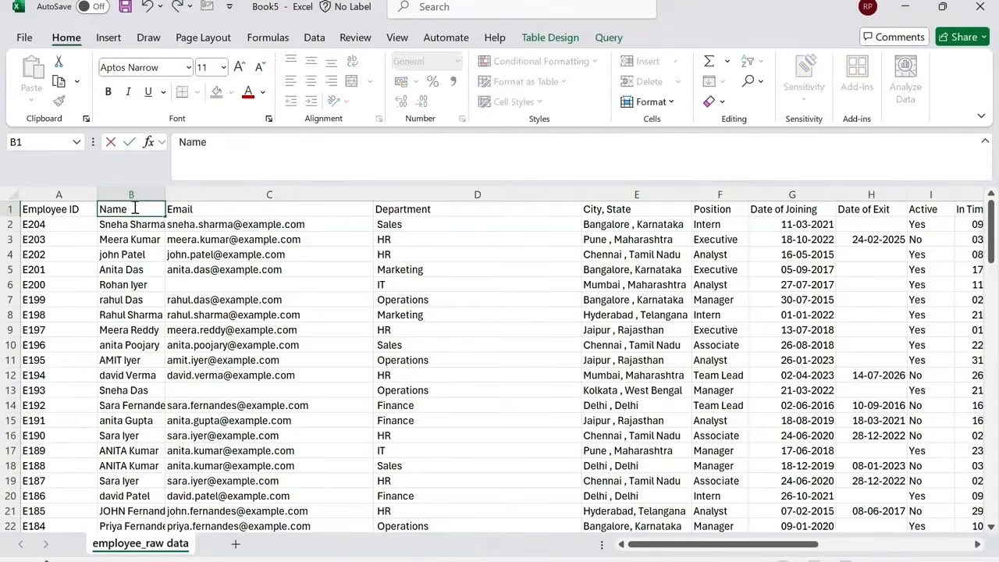
{"action": "key", "text": "Tab"}
{"action": "key", "text": "Tab"}
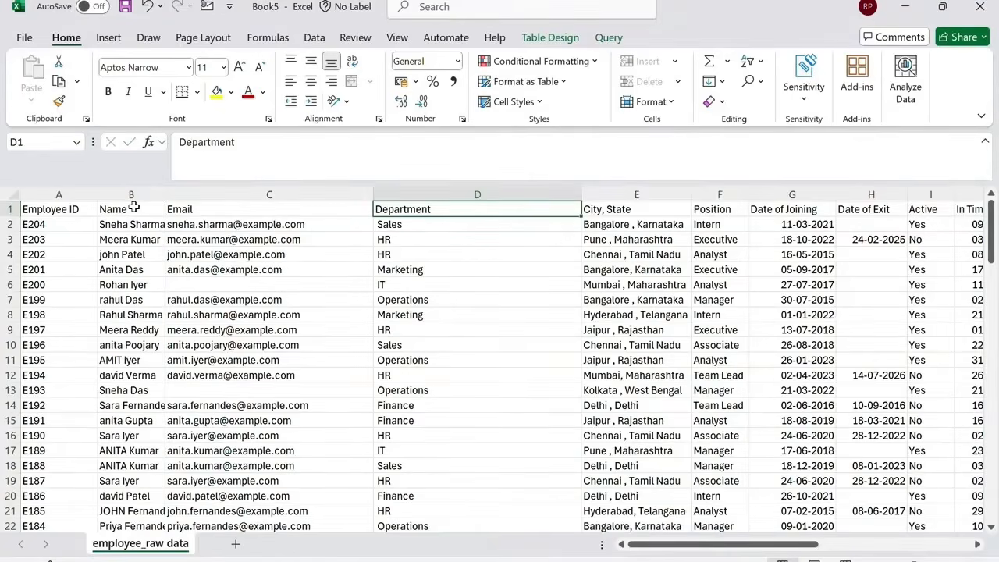
{"action": "left_click", "coordinate": [633, 193]}
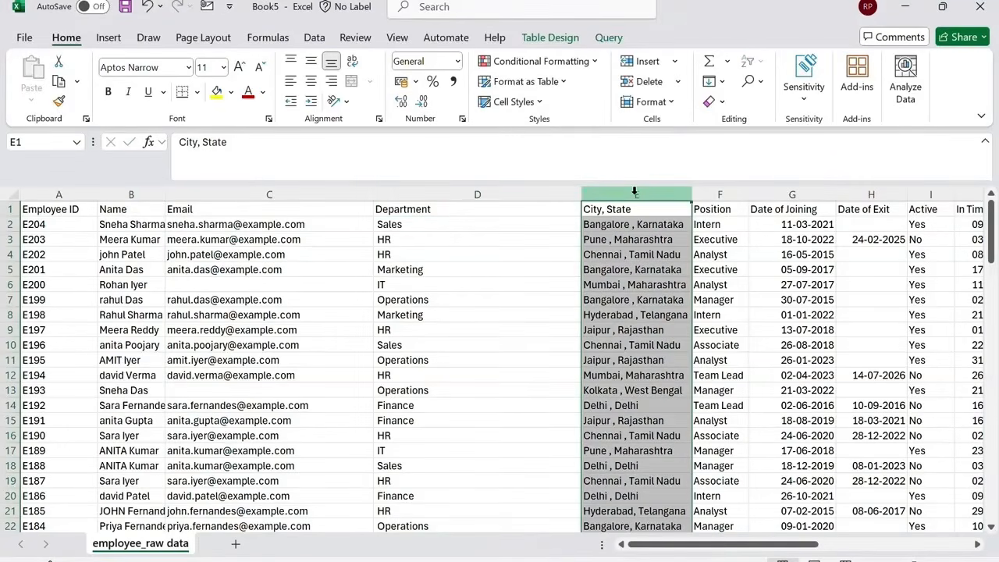
{"action": "left_click", "coordinate": [647, 61]}
{"action": "left_click", "coordinate": [623, 226]}
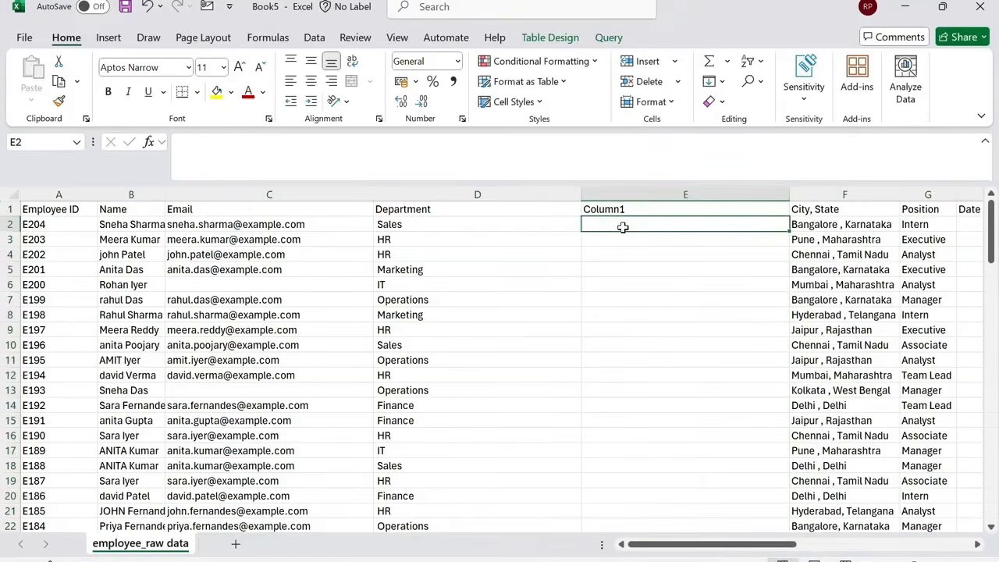
{"action": "type", "text": "=tr"}
{"action": "key", "text": "Tab"}
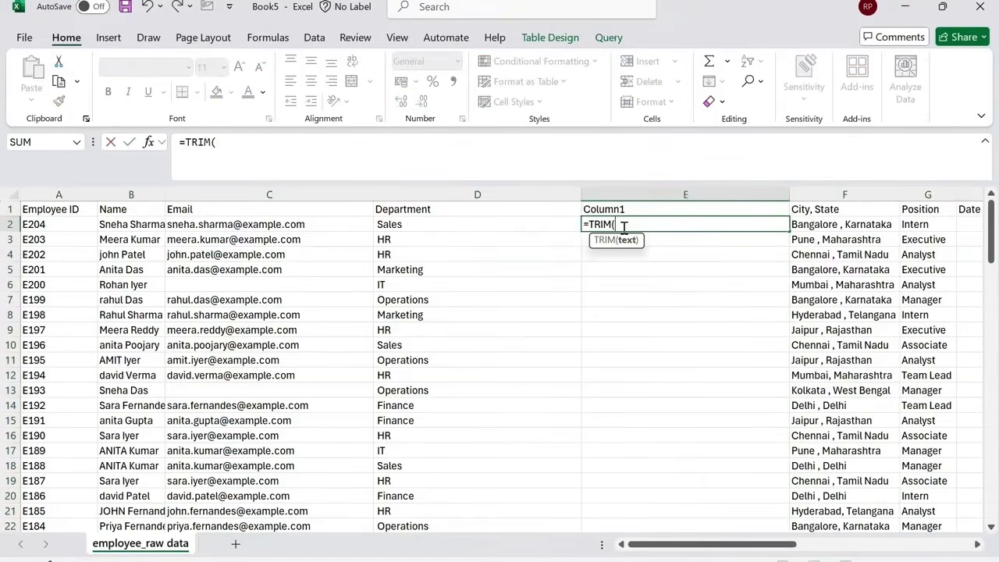
{"action": "key", "text": "Left"}
{"action": "key", "text": "Return"}
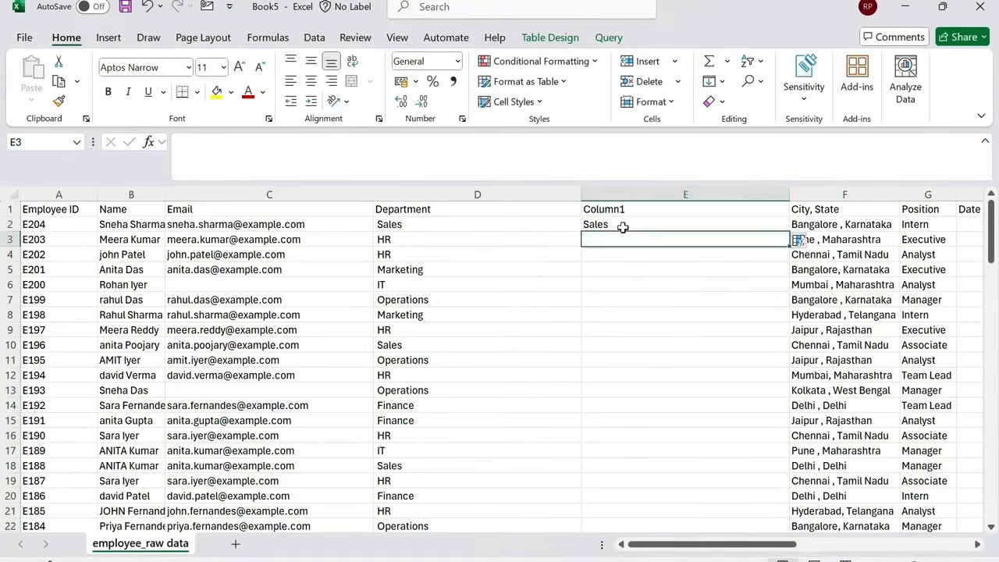
{"action": "left_click", "coordinate": [623, 227]}
{"action": "double_click", "coordinate": [787, 232]}
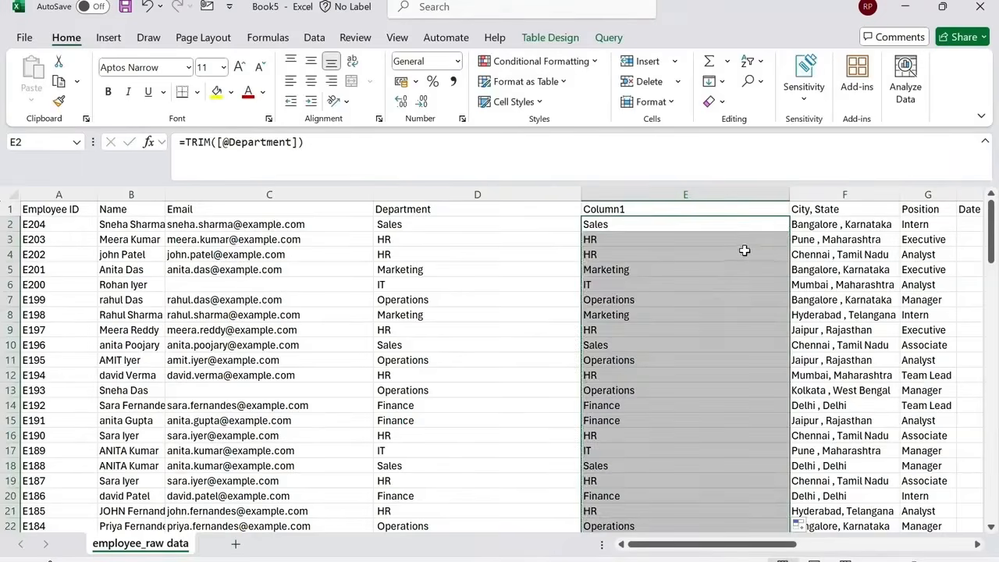
Convert the trimmed department column to plain values with Paste Special Values.
{"action": "key", "text": "ctrl+c"}
{"action": "key", "text": "ctrl+alt+v"}
{"action": "key", "text": "v"}
{"action": "key", "text": "Return"}
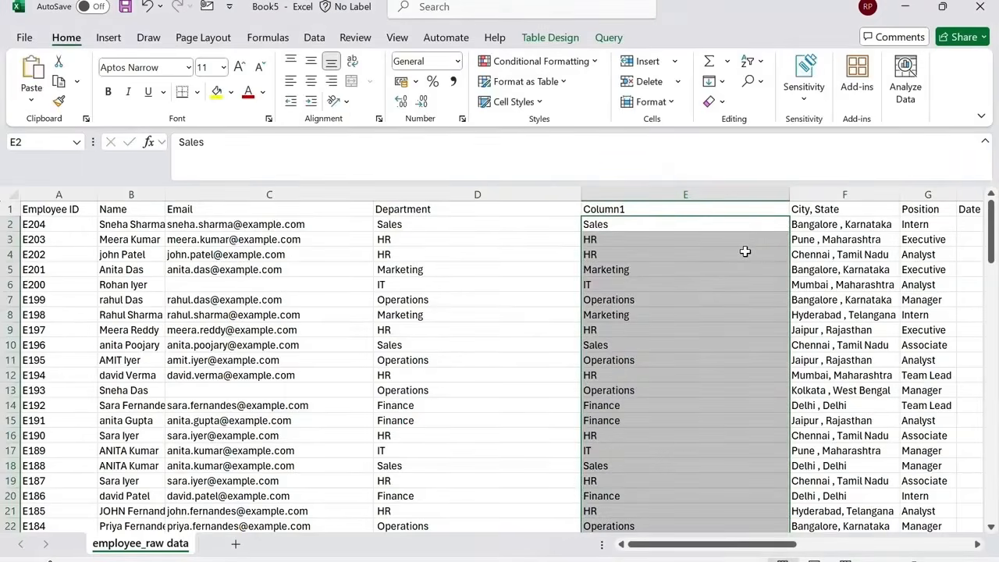
{"action": "key", "text": "Escape"}
Delete the original Department column.
{"action": "left_click", "coordinate": [518, 191]}
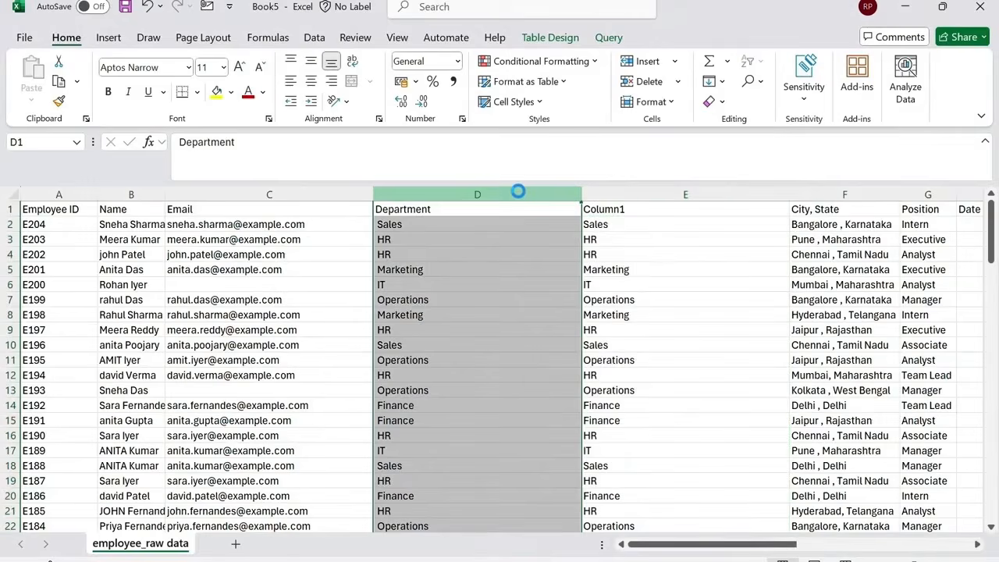
{"action": "key", "text": "ctrl+minus"}
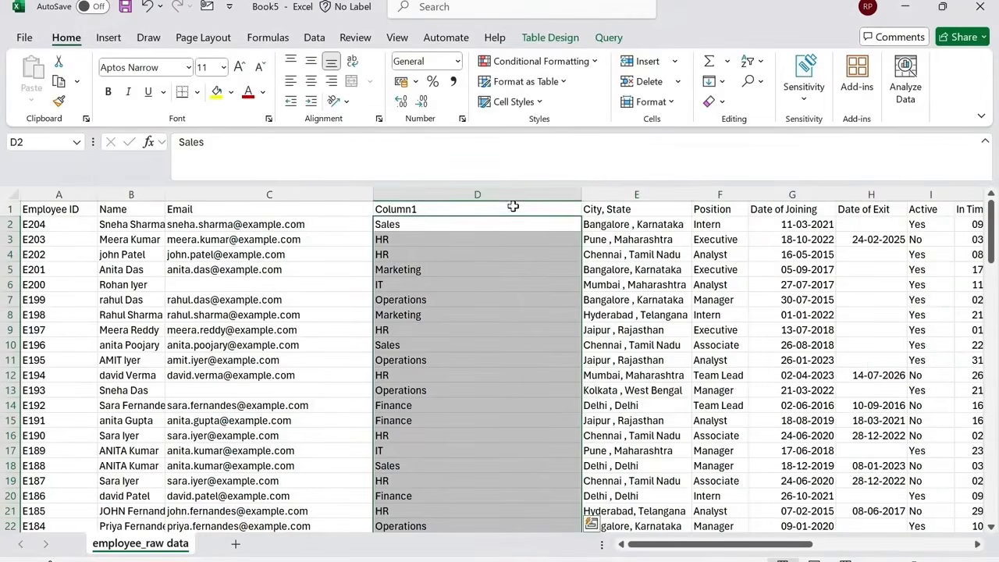
Rename the trimmed department column's header to Department.
{"action": "left_click", "coordinate": [511, 209]}
{"action": "type", "text": "Depar"}
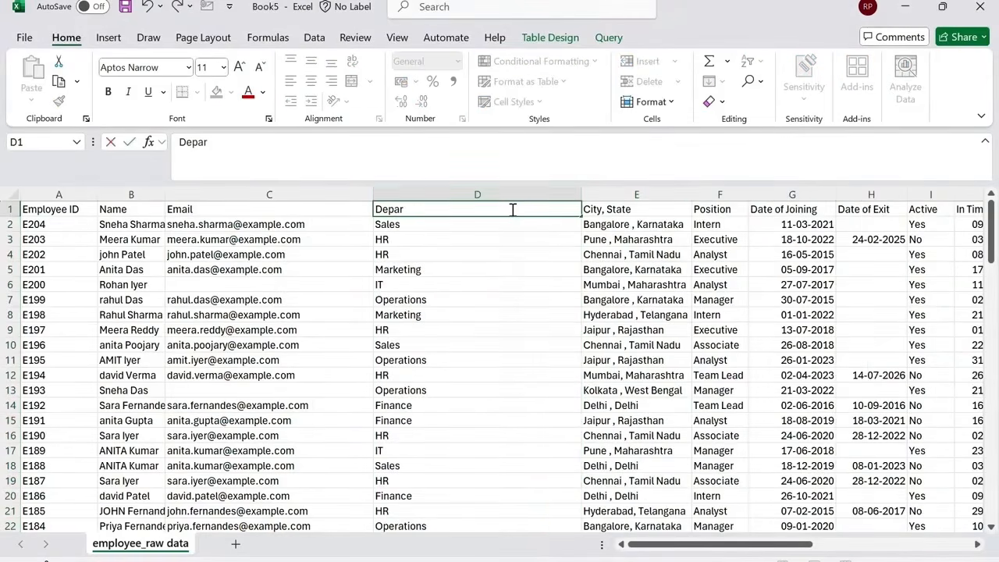
{"action": "type", "text": "tment"}
{"action": "key", "text": "Return"}
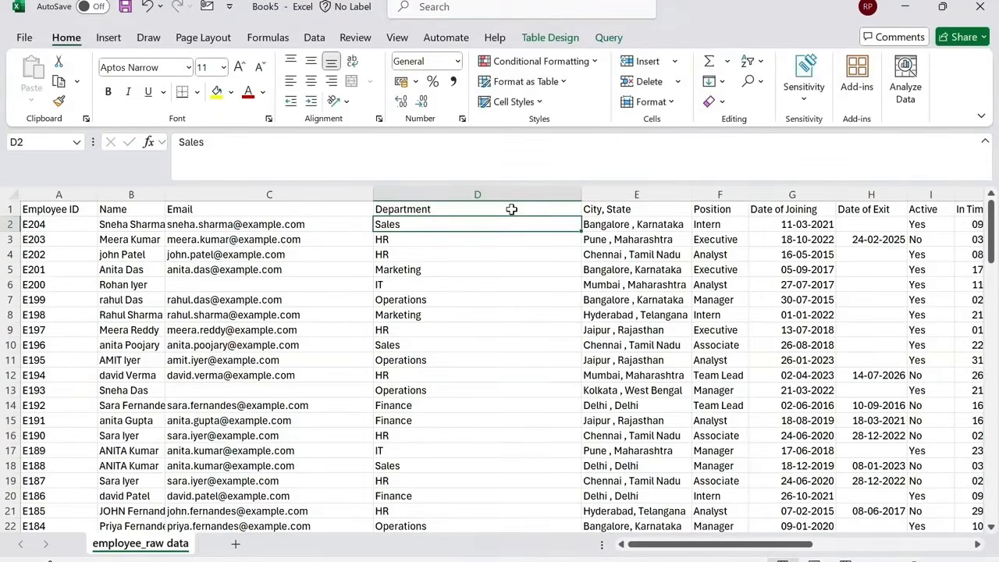
{"action": "key", "text": "ctrl+n"}
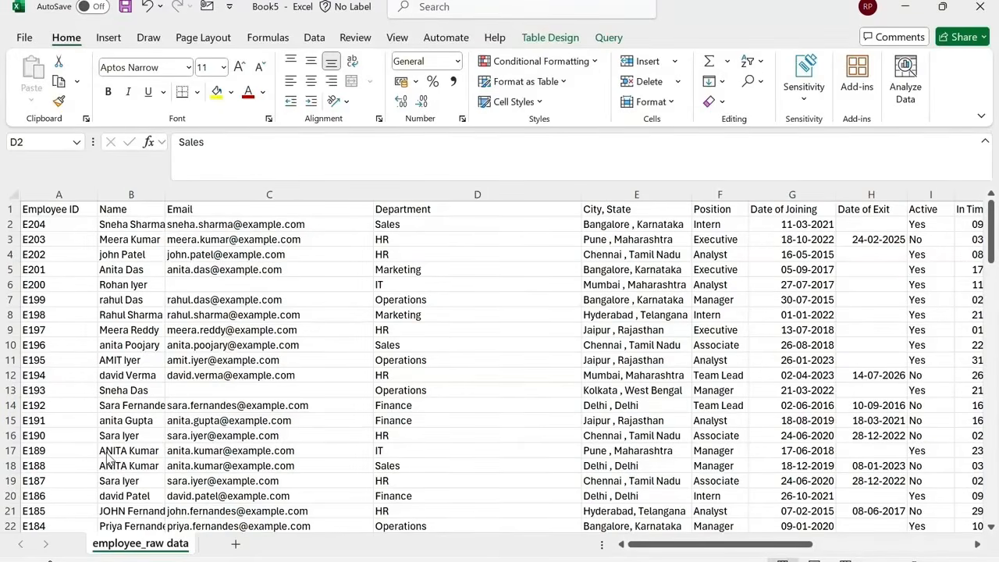
Insert a new table column before the Email column.
{"action": "left_click", "coordinate": [225, 194]}
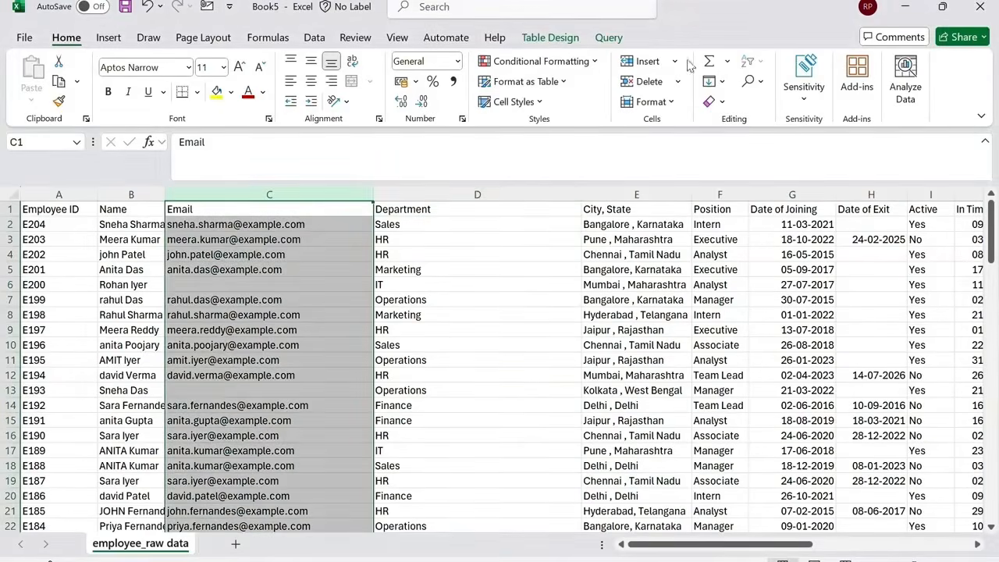
{"action": "left_click", "coordinate": [647, 61]}
{"action": "left_click", "coordinate": [209, 228]}
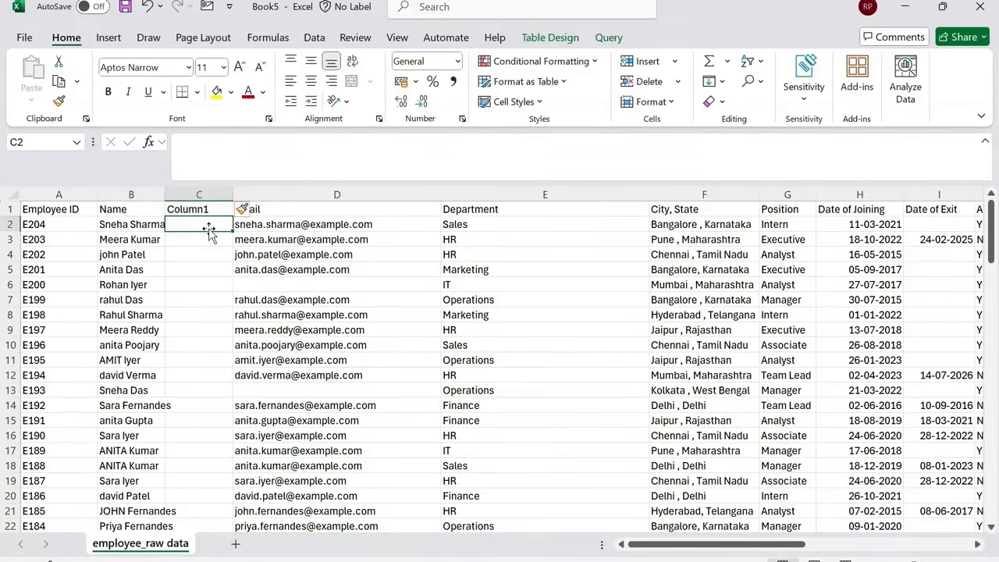
{"action": "type", "text": "=upper"}
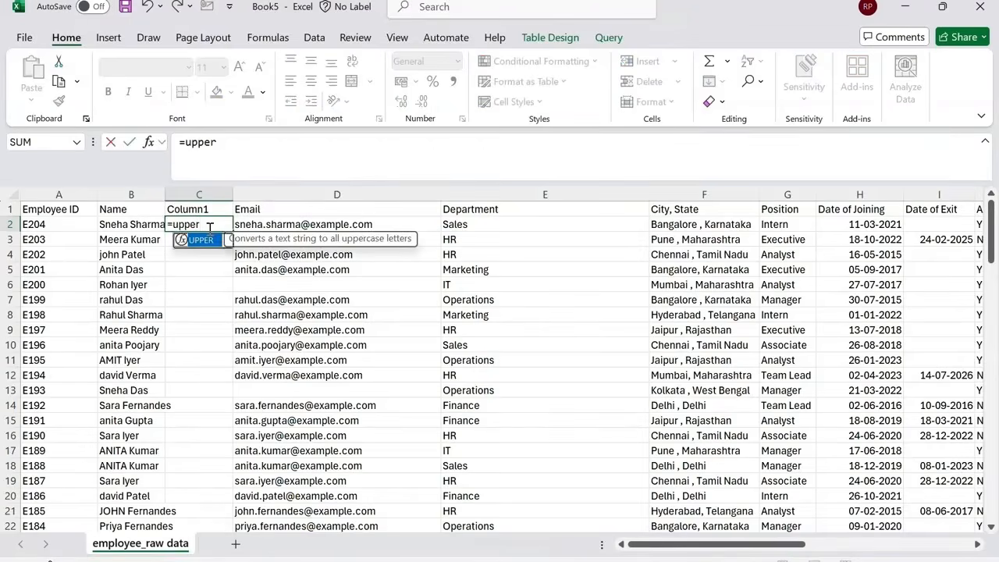
{"action": "key", "text": "Tab"}
{"action": "key", "text": "Left"}
{"action": "key", "text": "Return"}
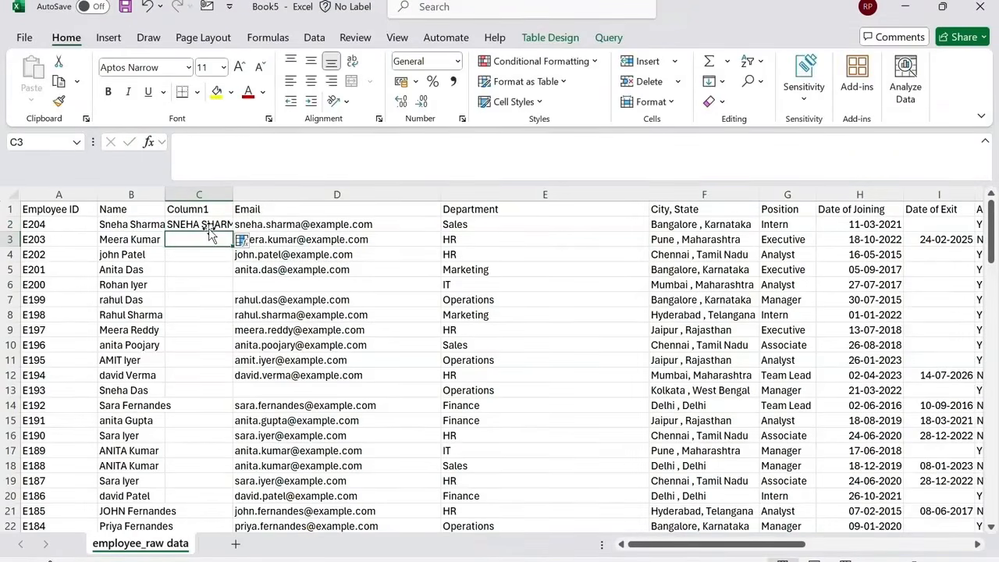
{"action": "double_click", "coordinate": [232, 194]}
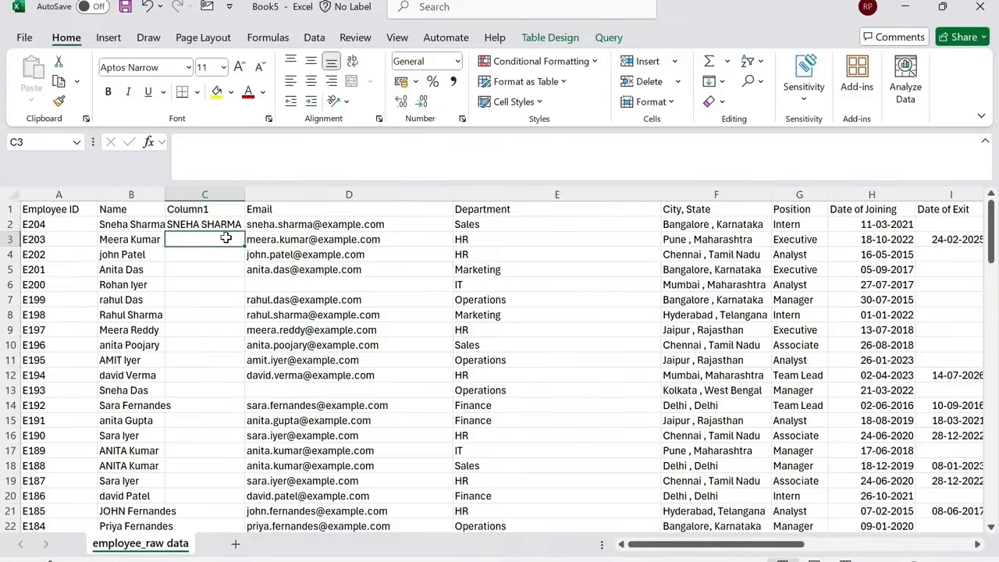
{"action": "type", "text": "="}
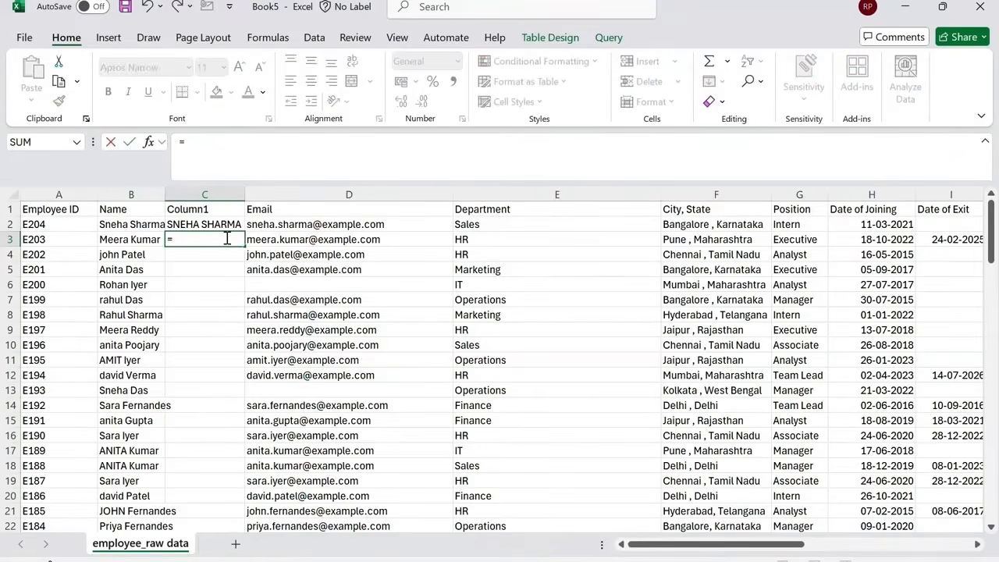
{"action": "type", "text": "lowe"}
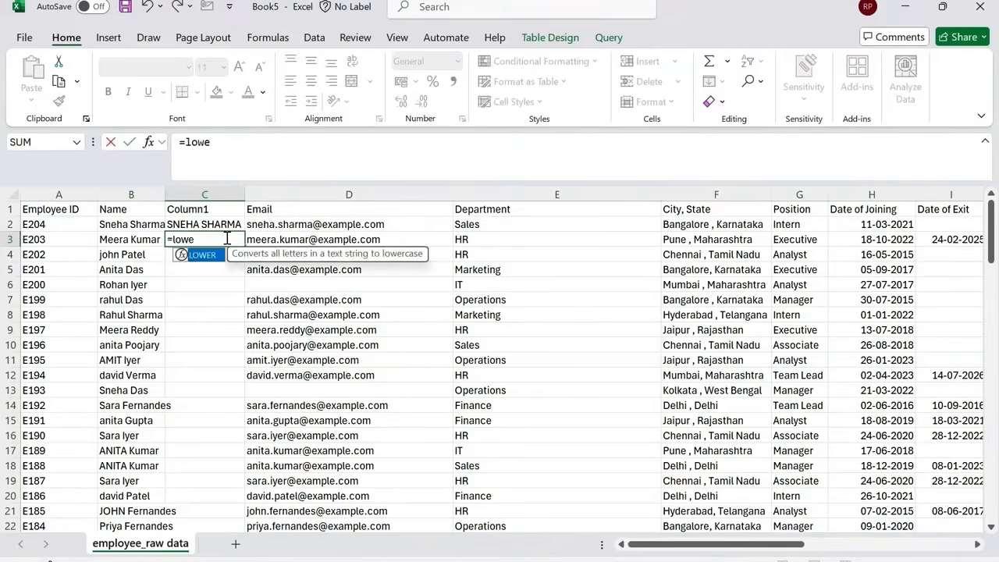
{"action": "key", "text": "Tab"}
{"action": "key", "text": "Left"}
{"action": "key", "text": "Return"}
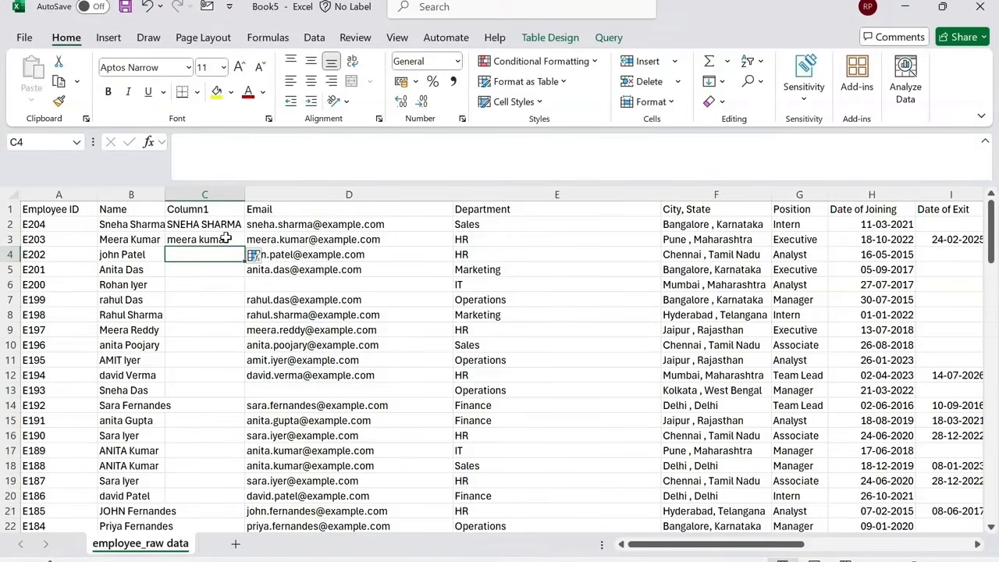
{"action": "left_click", "coordinate": [225, 238]}
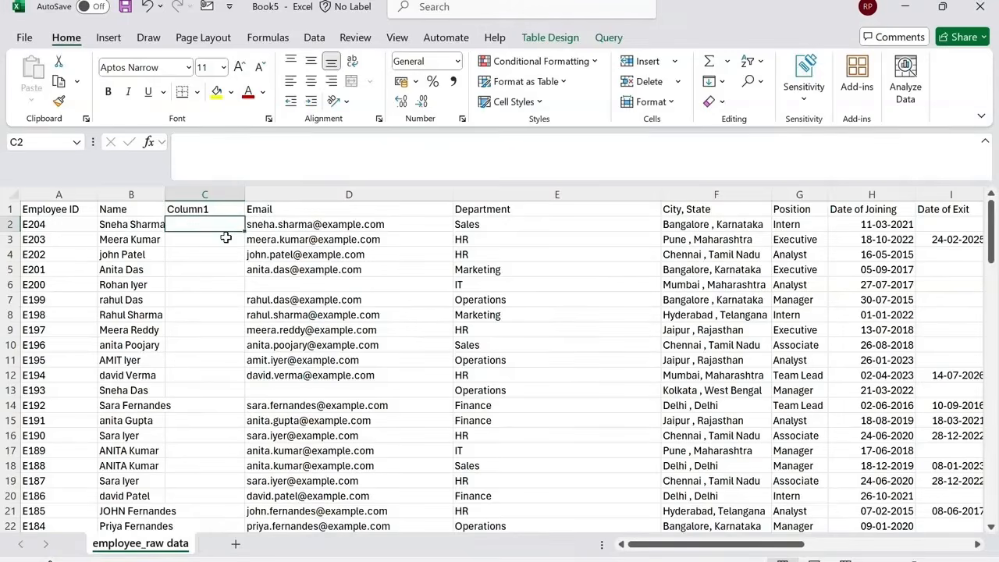
{"action": "type", "text": "=p"}
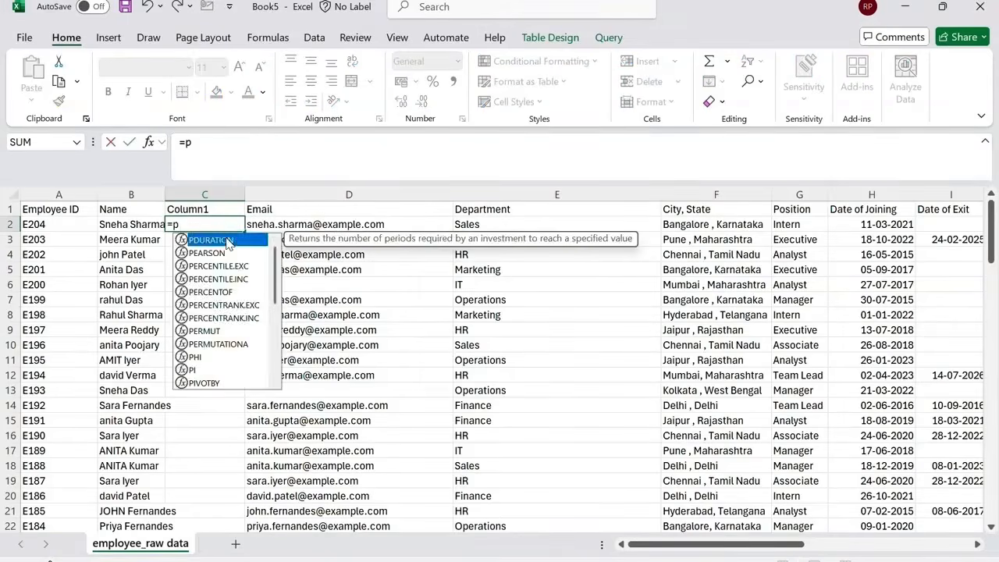
{"action": "type", "text": "rop"}
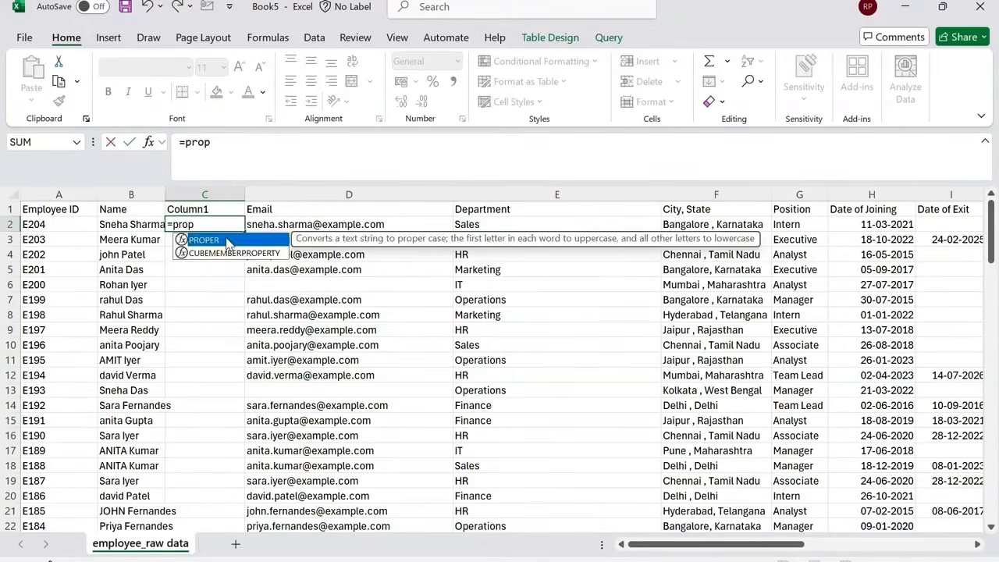
{"action": "double_click", "coordinate": [226, 241]}
{"action": "key", "text": "Left"}
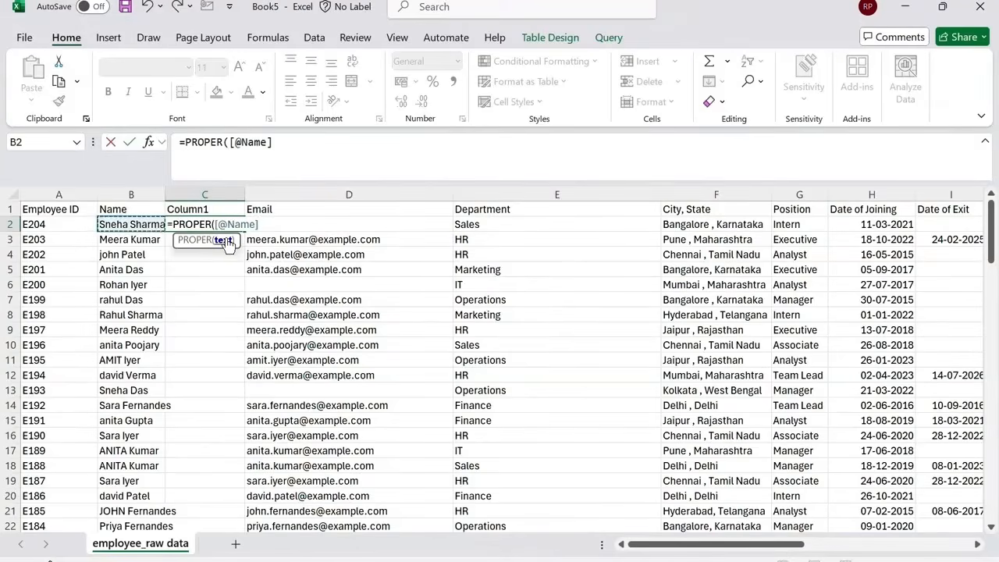
{"action": "key", "text": "Return"}
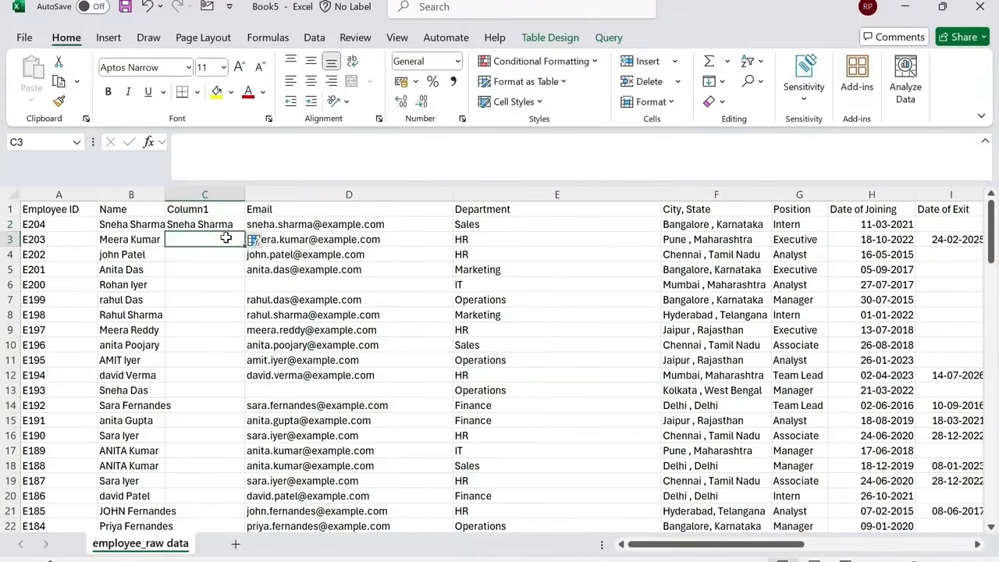
{"action": "left_click", "coordinate": [231, 224]}
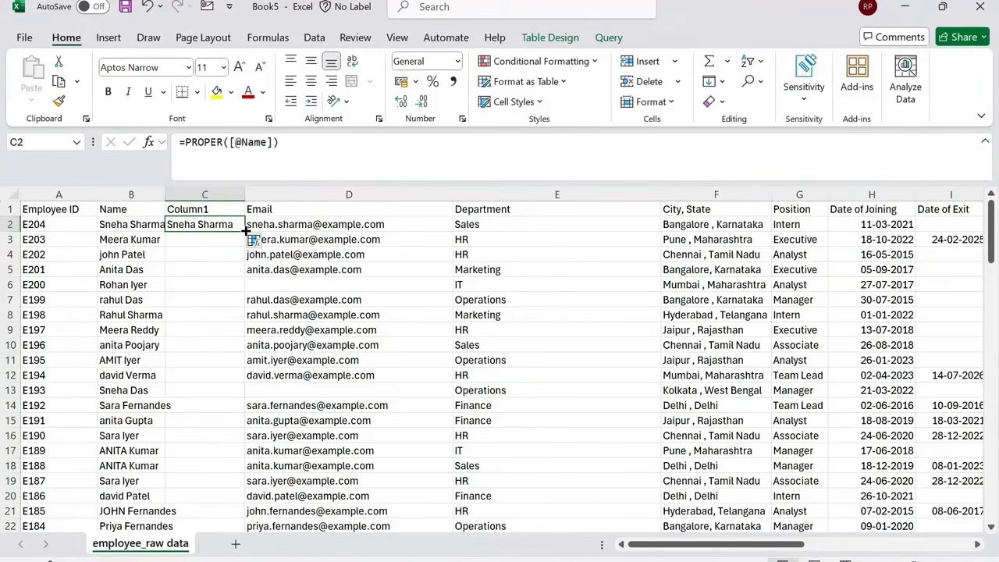
{"action": "double_click", "coordinate": [245, 231]}
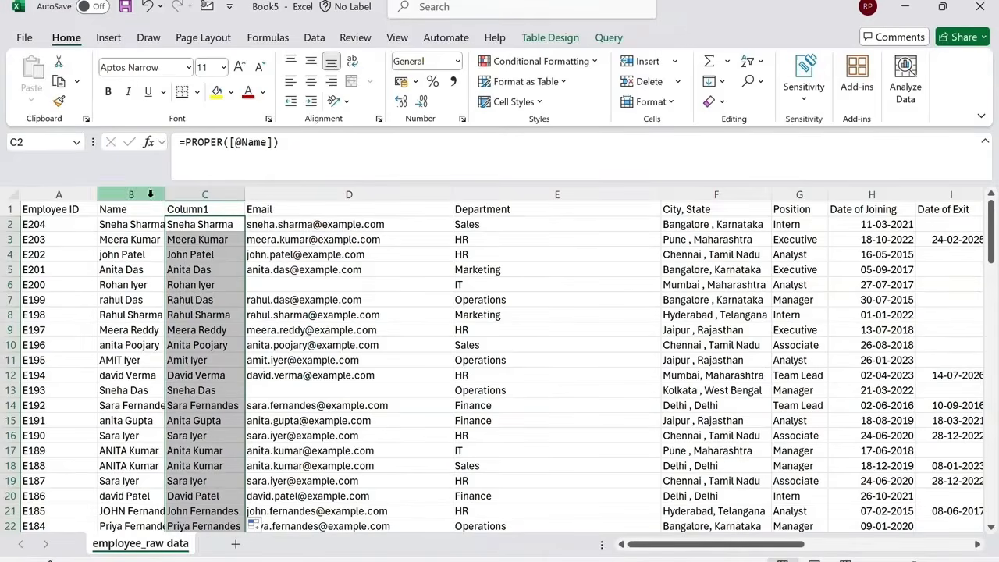
Convert the proper-case name column to plain values with Paste Special Values.
{"action": "key", "text": "ctrl+alt+v"}
{"action": "key", "text": "v"}
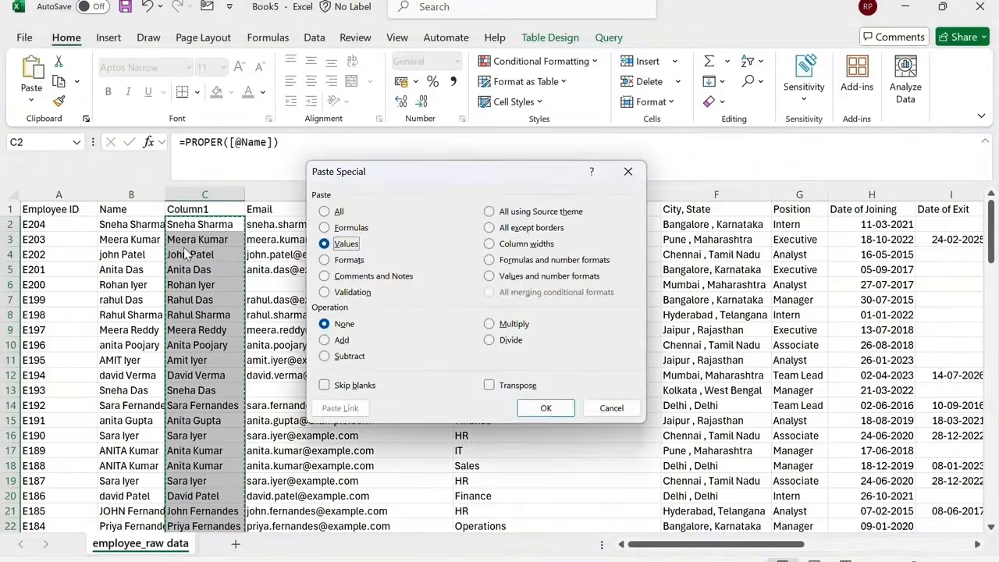
{"action": "key", "text": "Return"}
Delete the original Name column and rename the proper-case column's header to Name.
{"action": "left_click", "coordinate": [139, 192]}
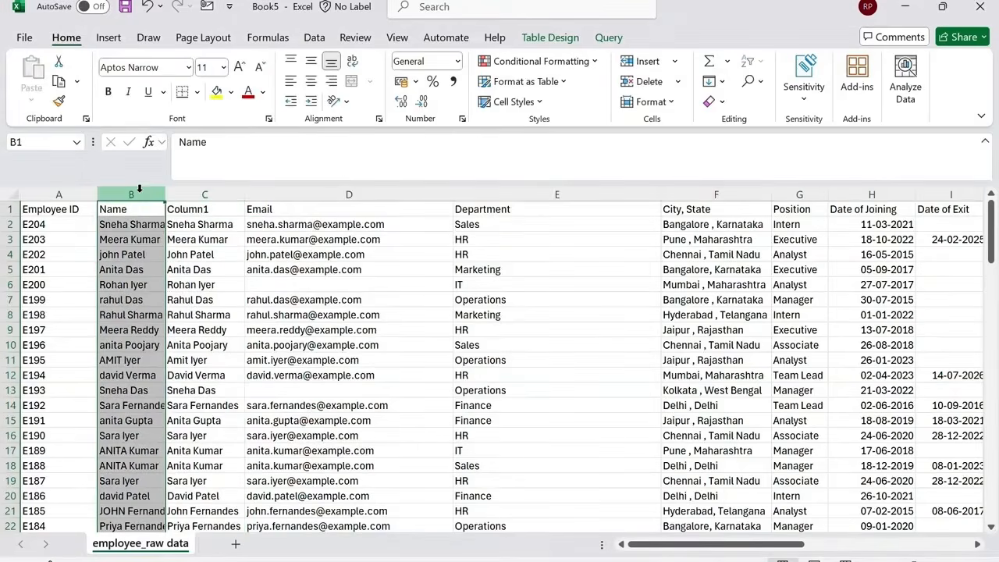
{"action": "key", "text": "ctrl+minus"}
{"action": "left_click", "coordinate": [139, 208]}
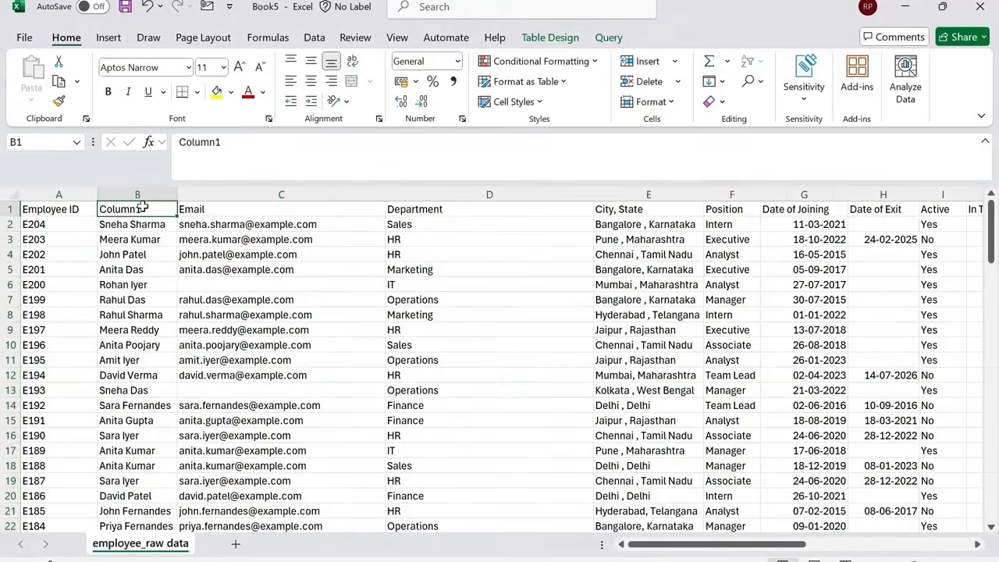
{"action": "type", "text": "Name"}
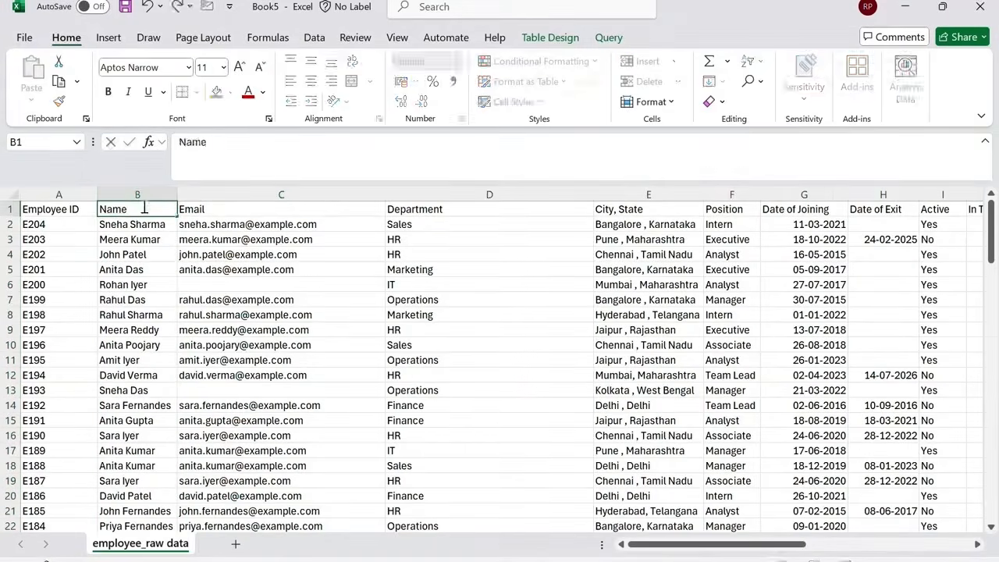
{"action": "key", "text": "Return"}
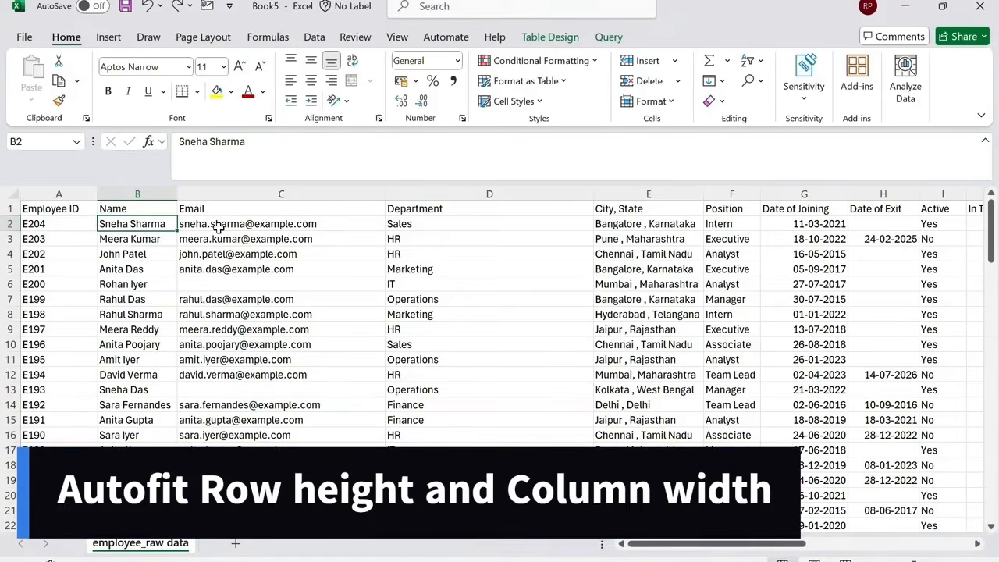
Select the whole sheet and AutoFit both the row heights and the column widths.
{"action": "left_click", "coordinate": [15, 231]}
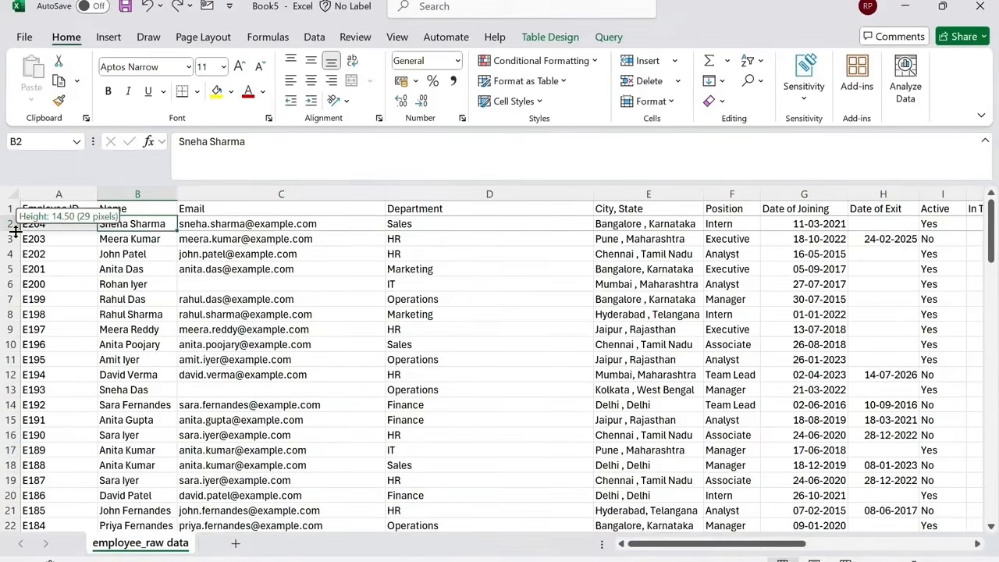
{"action": "left_click_drag", "start_coordinate": [15, 231], "coordinate": [15, 242]}
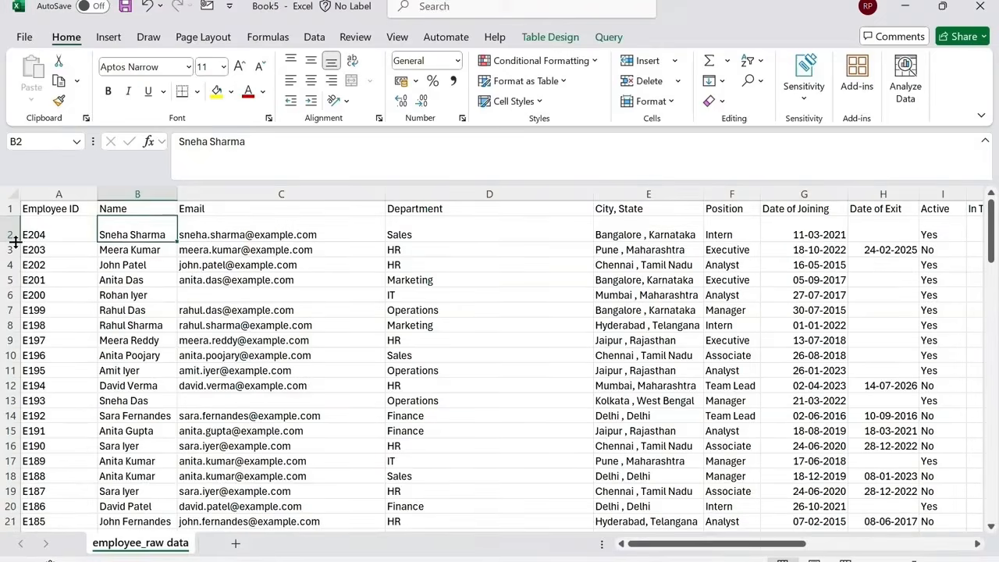
{"action": "left_click", "coordinate": [15, 194]}
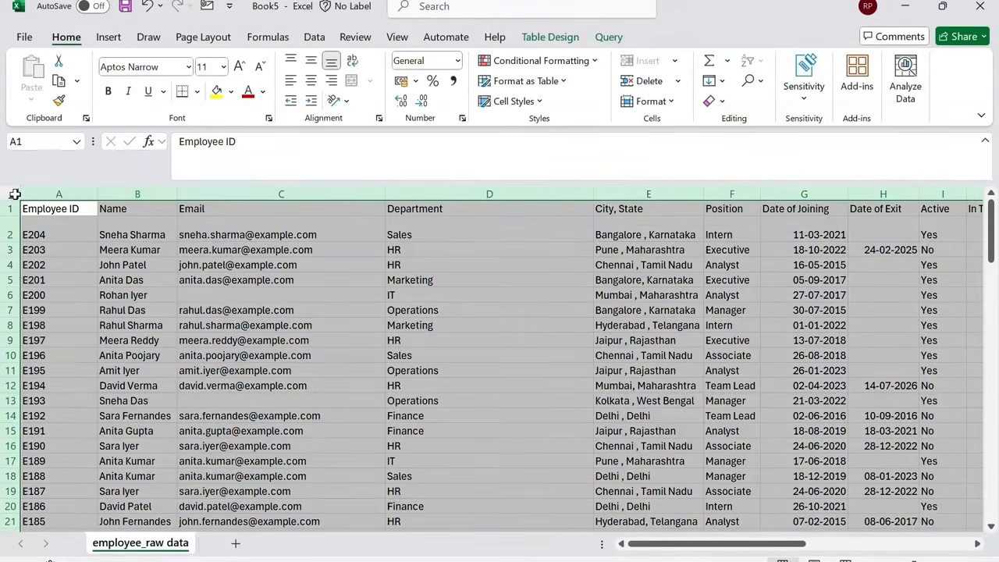
{"action": "left_click", "coordinate": [652, 101]}
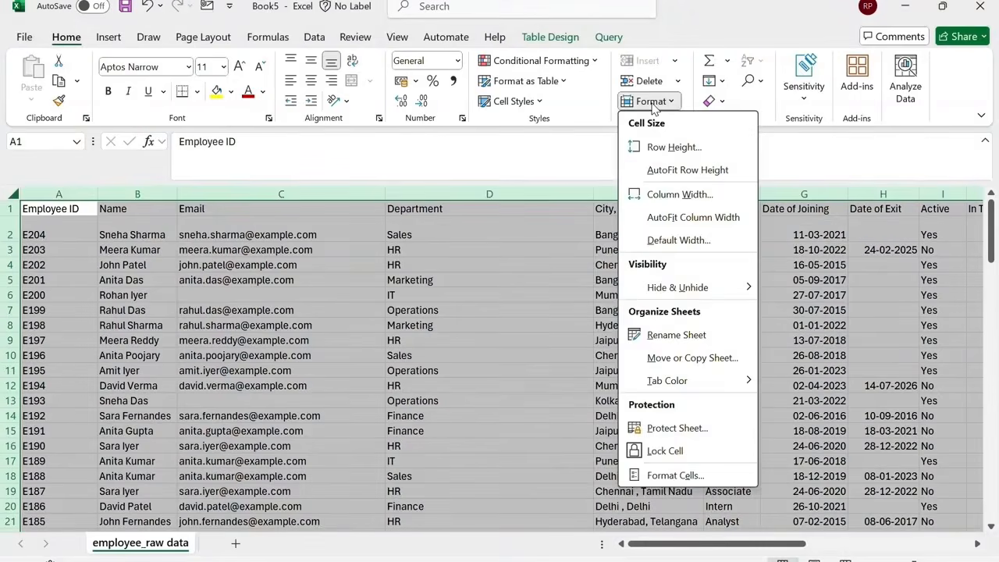
{"action": "left_click", "coordinate": [667, 171]}
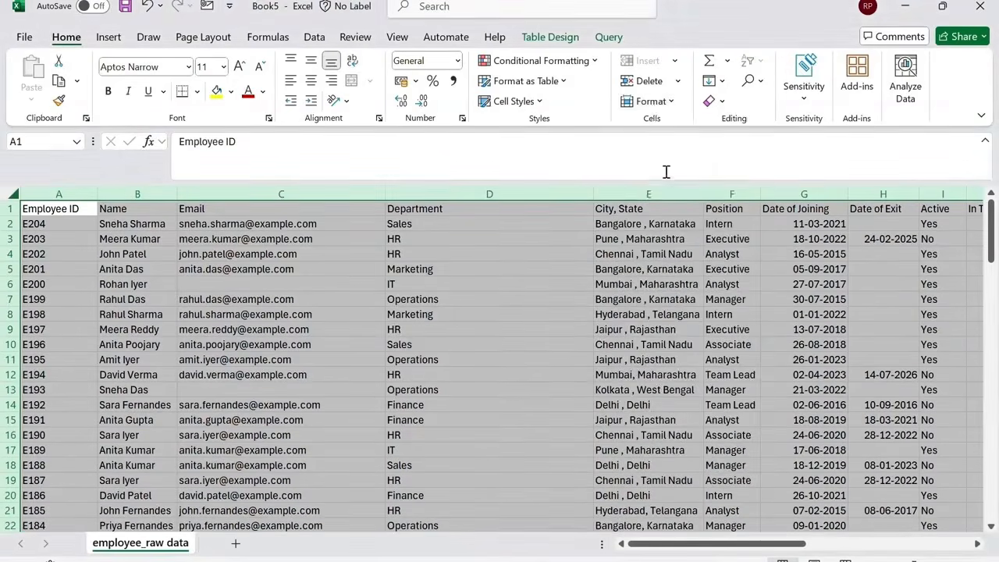
{"action": "left_click", "coordinate": [655, 102]}
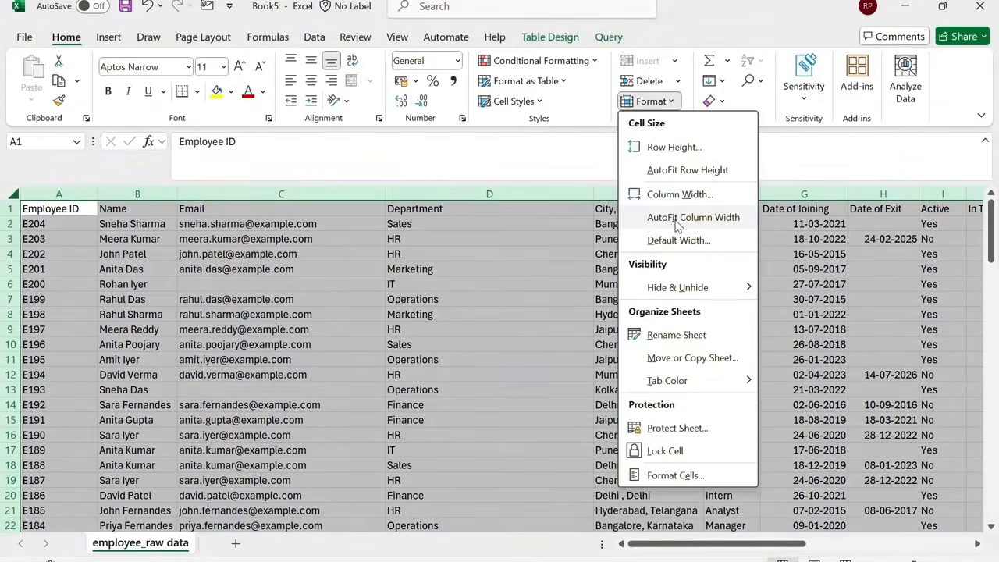
{"action": "left_click", "coordinate": [678, 225]}
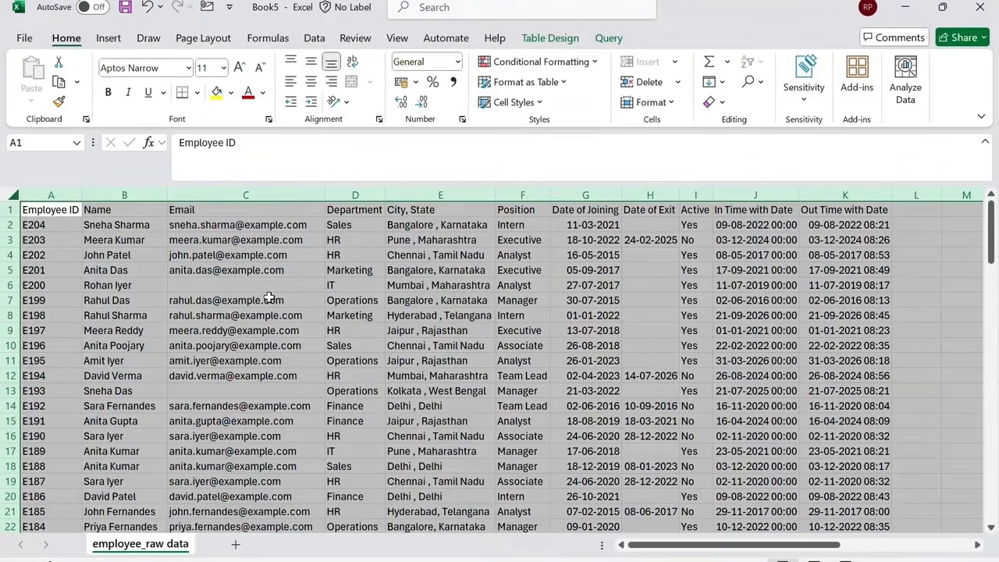
Insert a new empty table column before the Position column.
{"action": "left_click", "coordinate": [515, 190]}
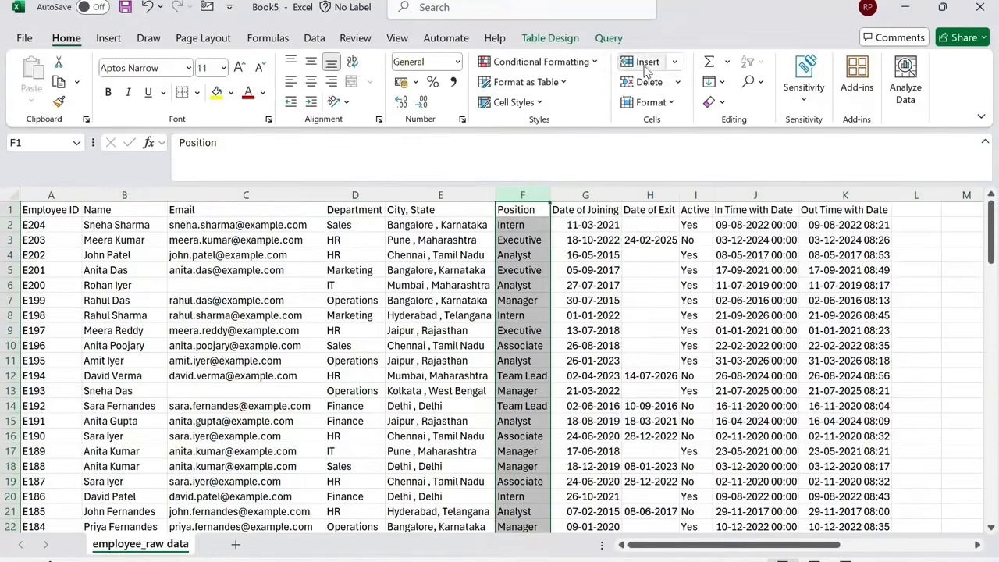
{"action": "key", "text": "ctrl+shift+plus"}
{"action": "left_click", "coordinate": [531, 226]}
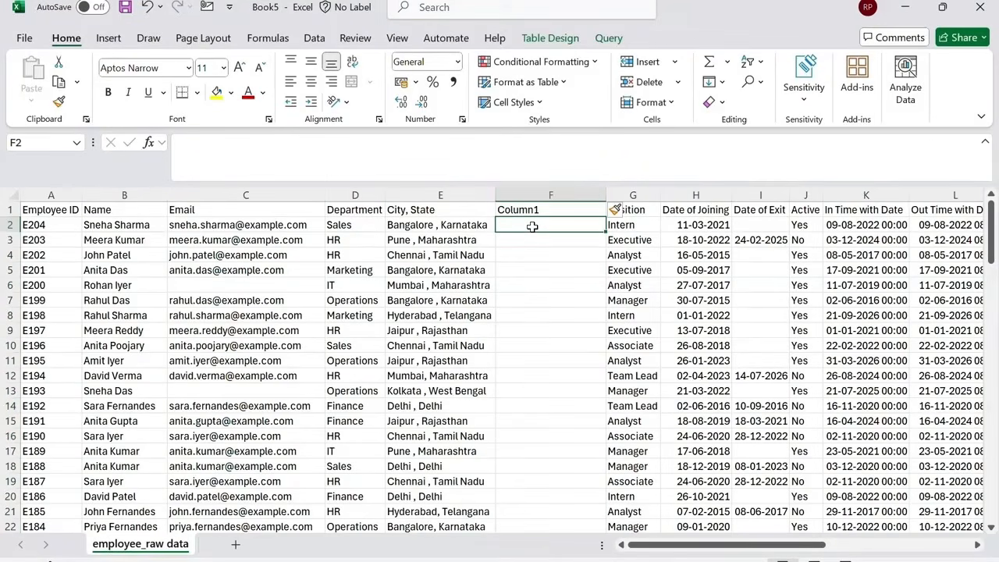
Enter =LEFT([@[City, State]],4) in the new column's first cell as a demonstration.
{"action": "type", "text": "=left"}
{"action": "key", "text": "Tab"}
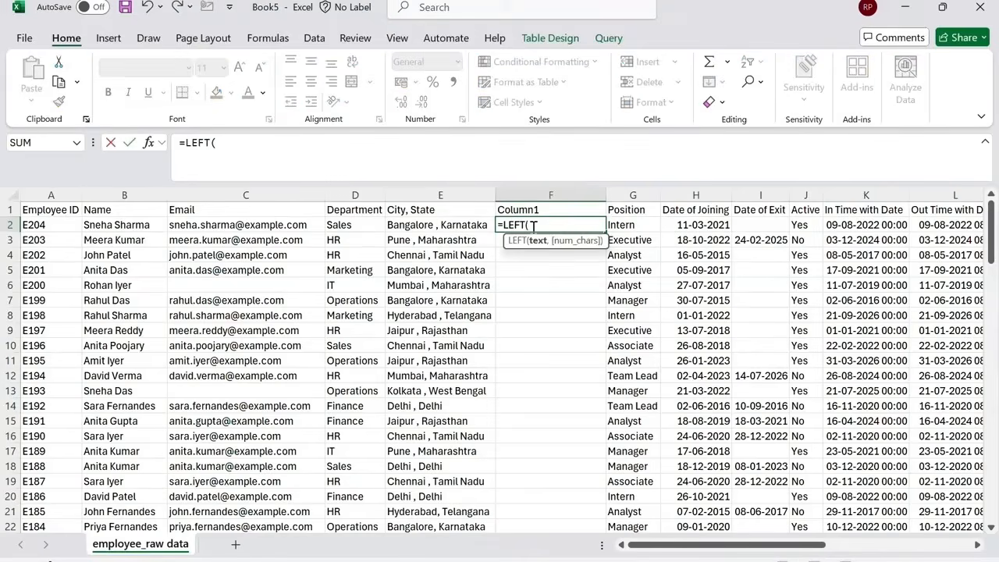
{"action": "key", "text": "Left"}
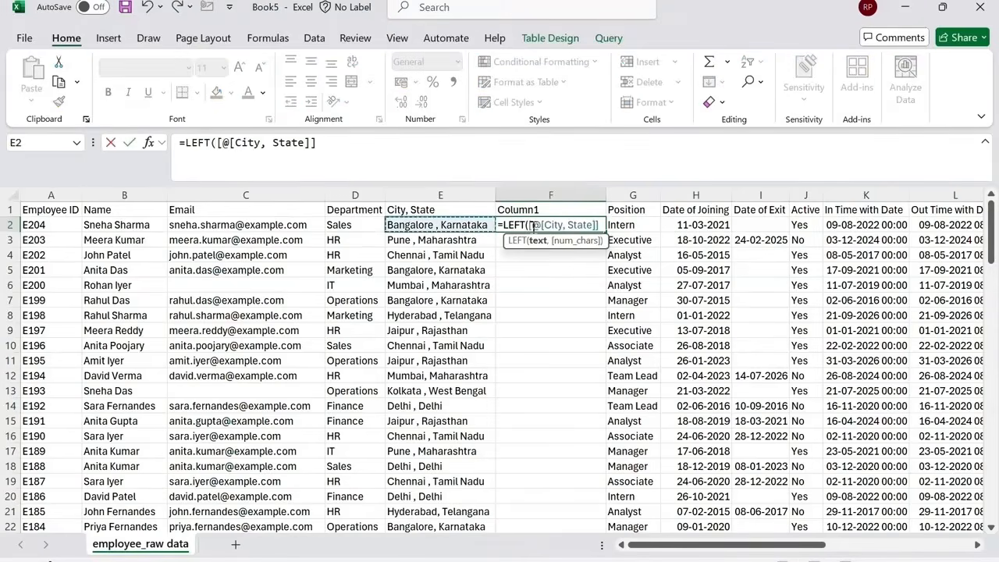
{"action": "type", "text": ","}
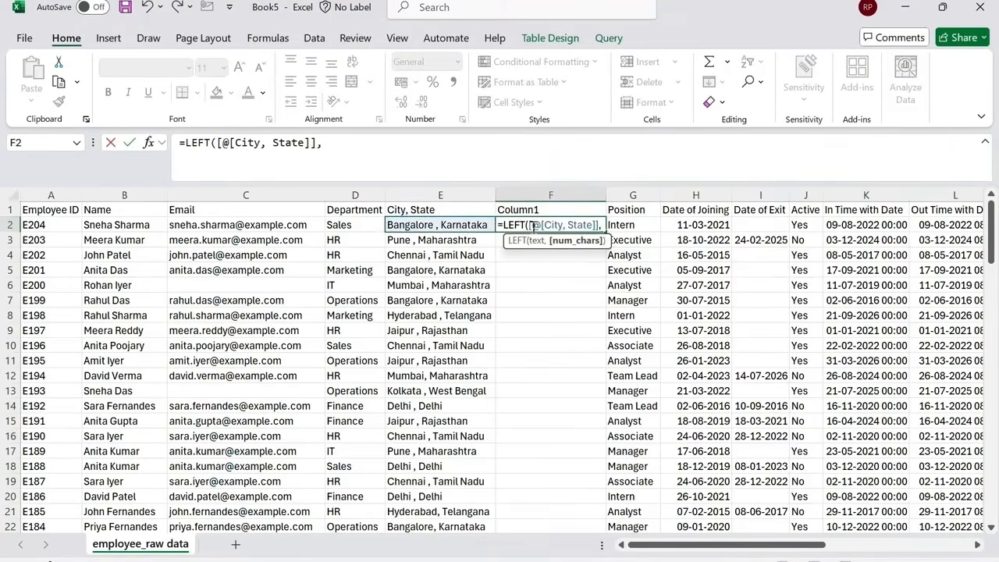
{"action": "type", "text": "4)"}
{"action": "key", "text": "Return"}
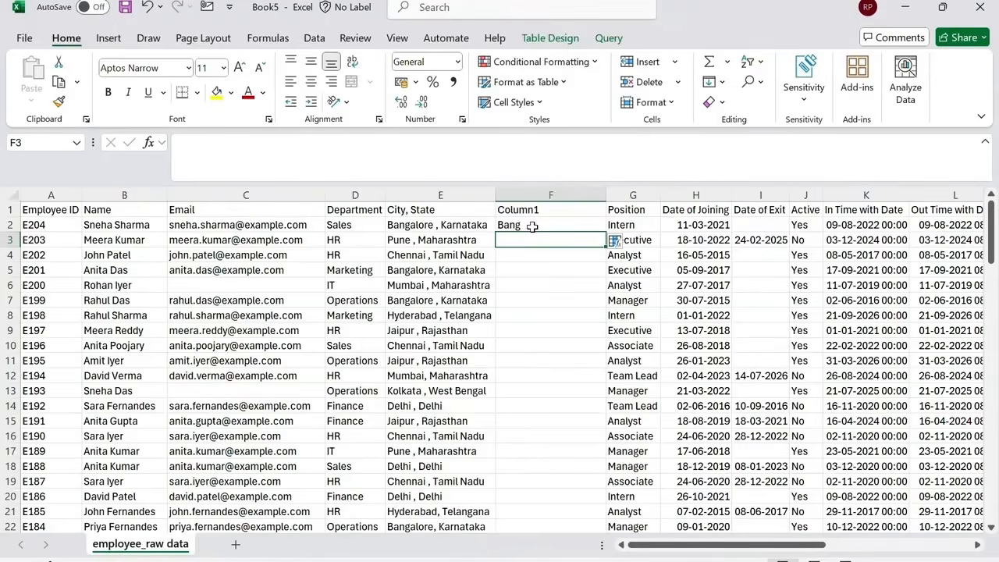
Enter =RIGHT([@[City, State]],11) in the new column's second cell as a demonstration.
{"action": "type", "text": "=right"}
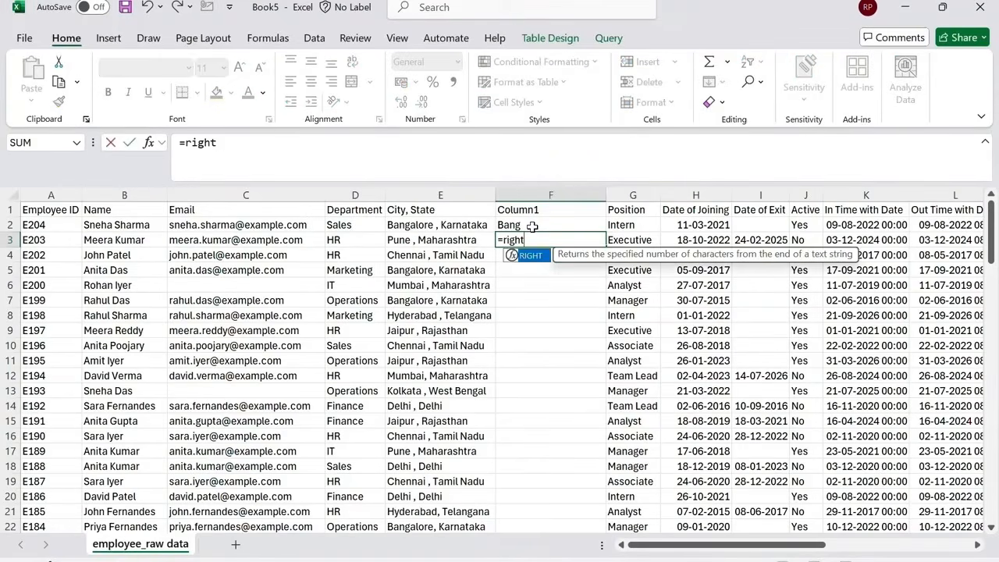
{"action": "key", "text": "Tab"}
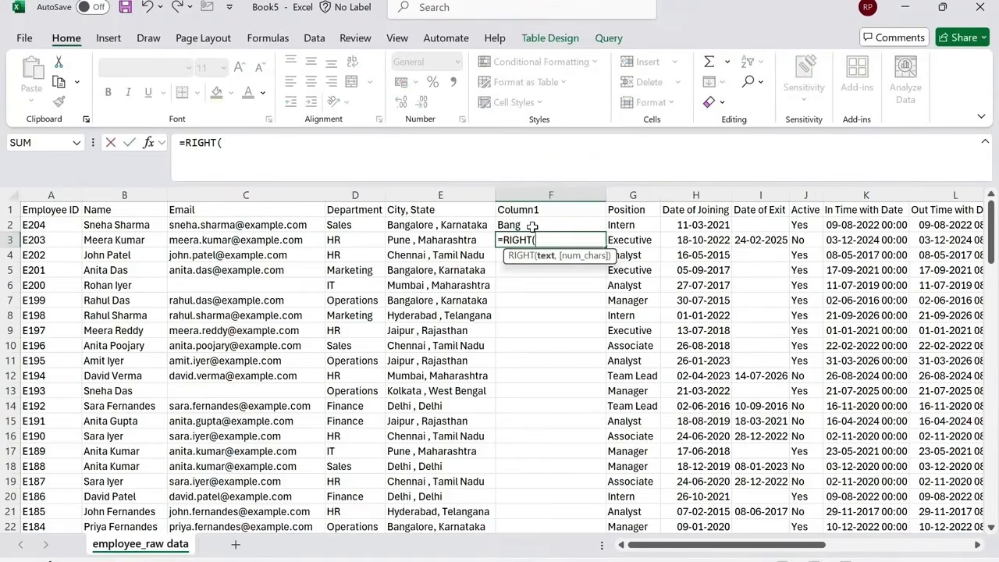
{"action": "key", "text": "Left"}
{"action": "type", "text": ","}
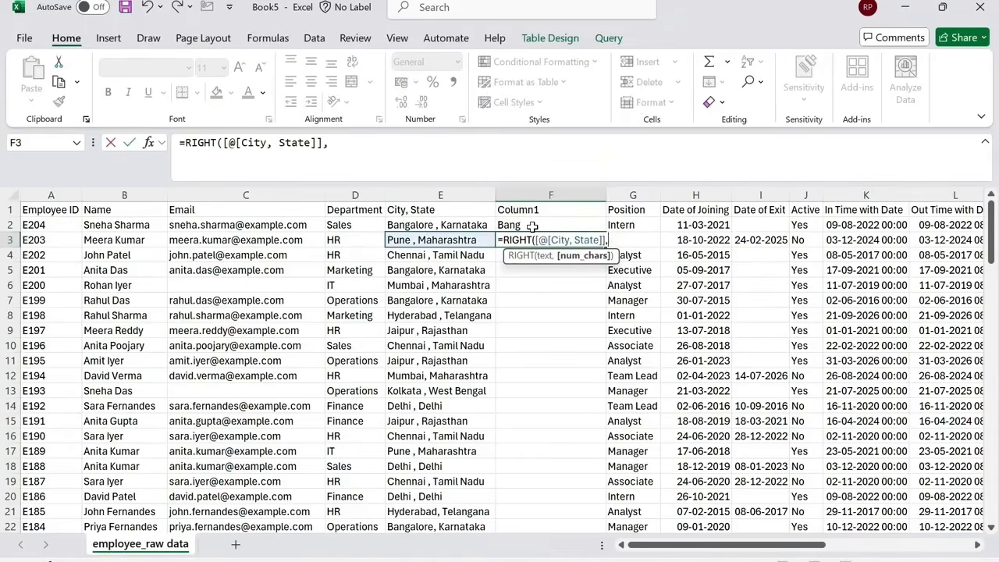
{"action": "type", "text": "11"}
{"action": "key", "text": "Return"}
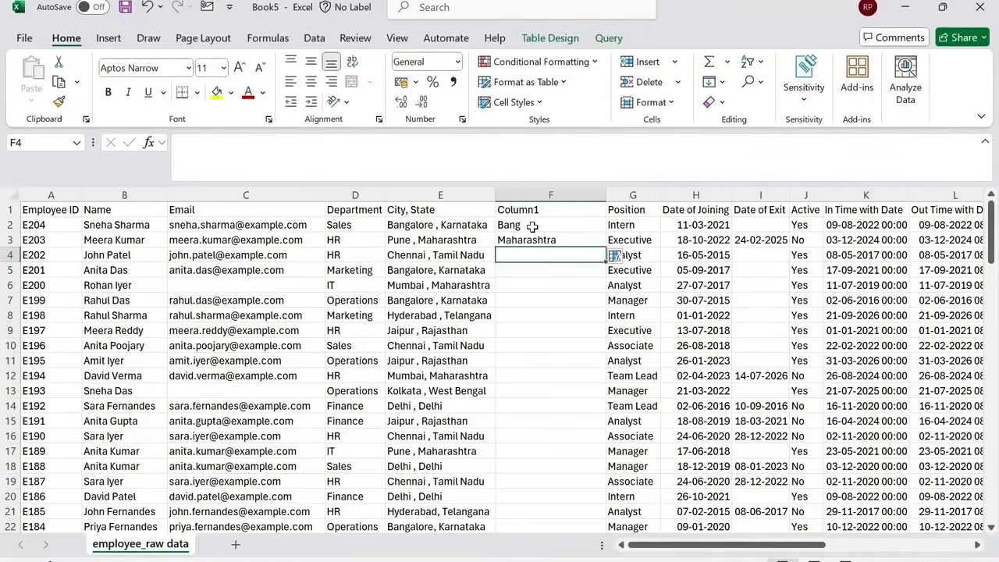
Enter =MID([@[City, State]],11,5) in the new column's third cell as a demonstration.
{"action": "type", "text": "T"}
{"action": "type", "text": "=mmid"}
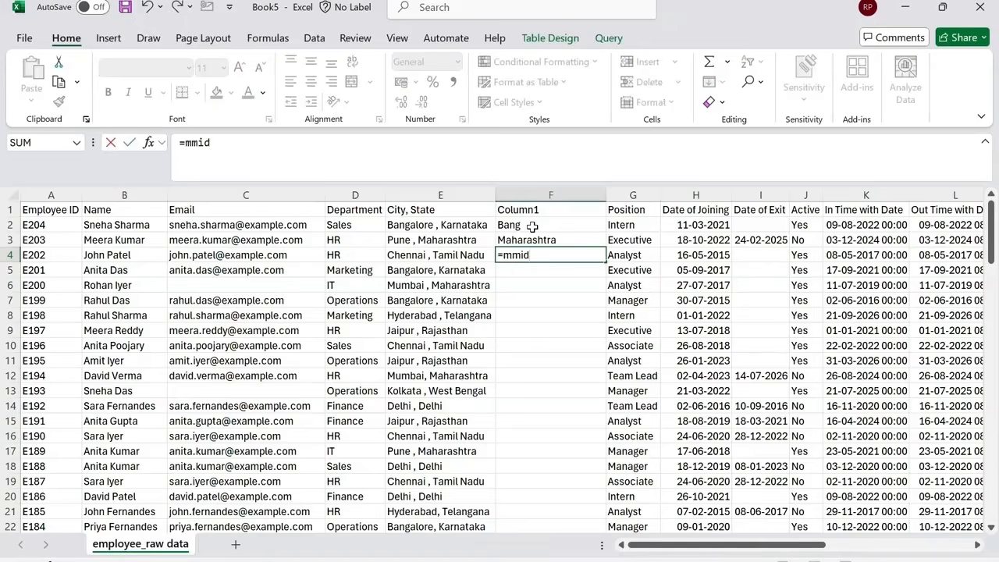
{"action": "key", "text": "BackSpace"}
{"action": "key", "text": "BackSpace"}
{"action": "key", "text": "BackSpace"}
{"action": "type", "text": "id"}
{"action": "key", "text": "Tab"}
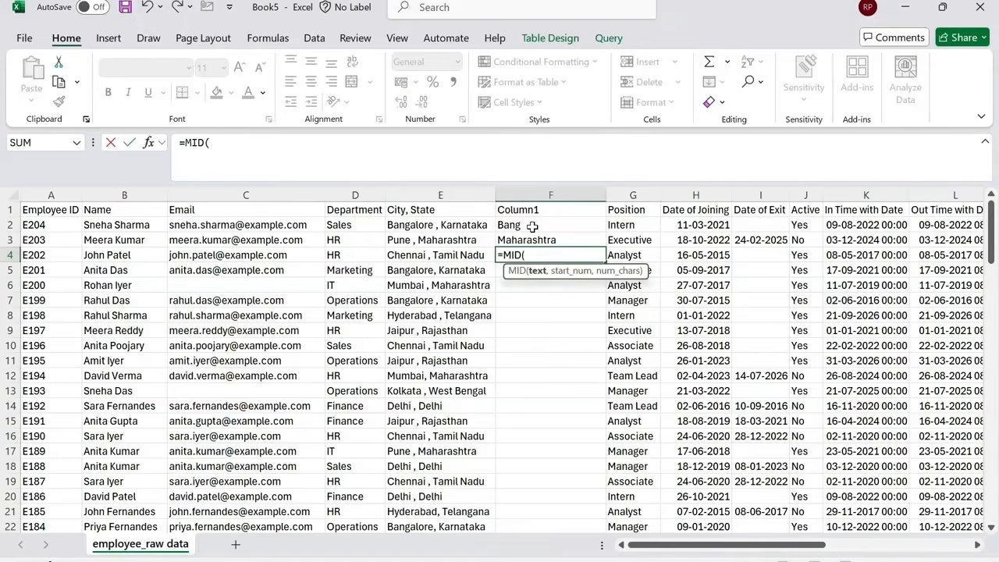
{"action": "key", "text": "Left"}
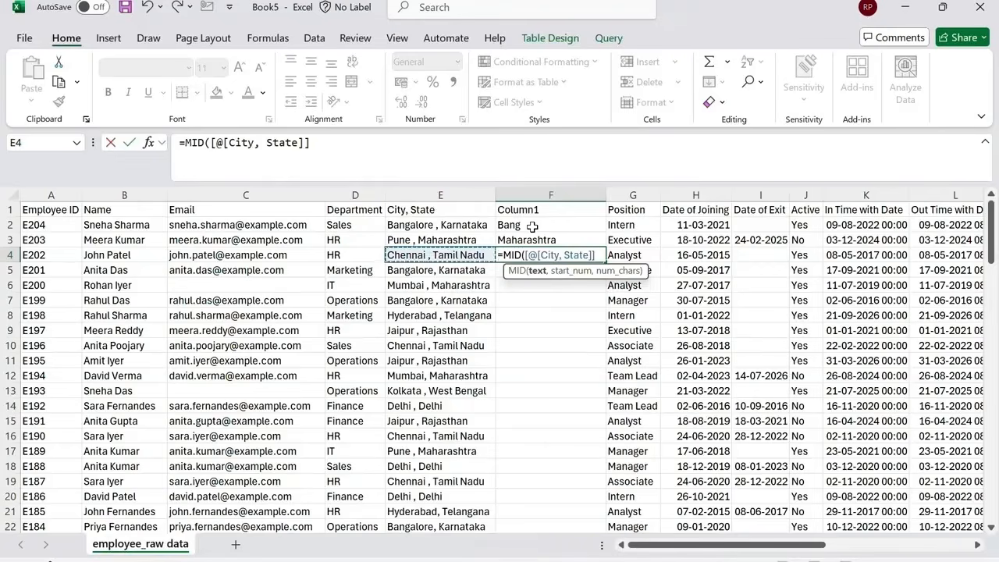
{"action": "type", "text": ","}
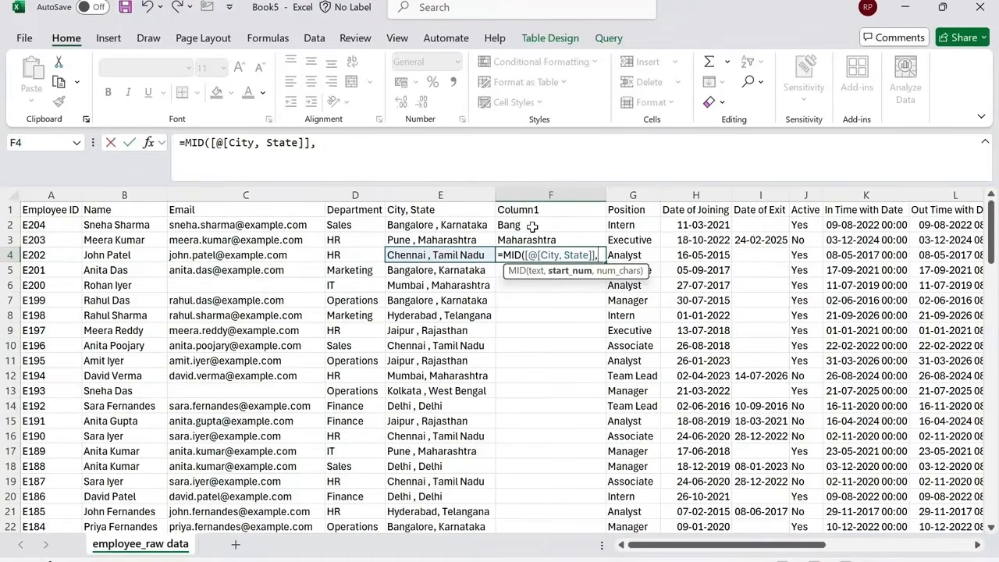
{"action": "type", "text": "11,"}
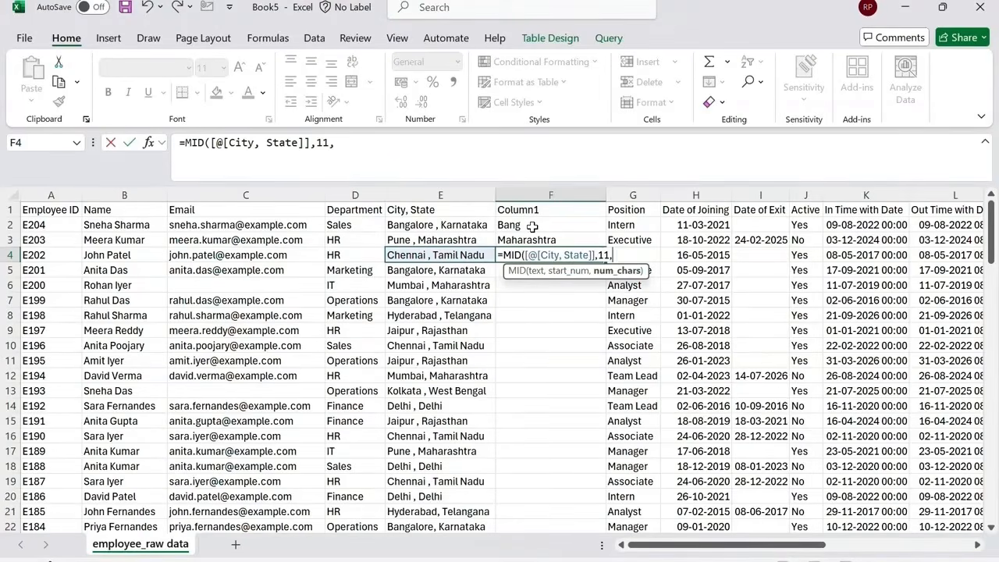
{"action": "type", "text": "5"}
{"action": "key", "text": "Return"}
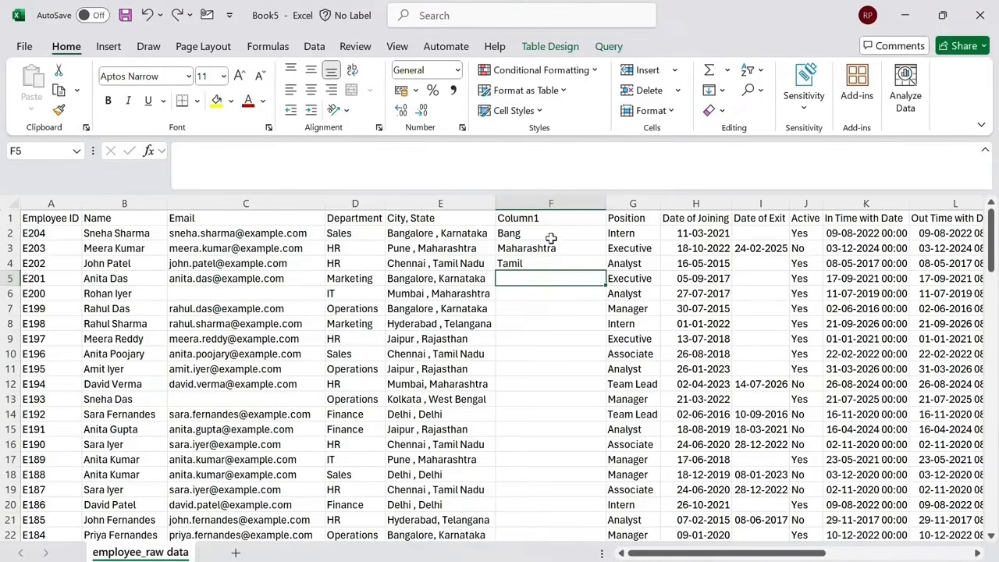
Clear the three demonstration formulas from the new column.
{"action": "left_click_drag", "start_coordinate": [550, 235], "coordinate": [553, 260]}
{"action": "key", "text": "Delete"}
{"action": "key", "text": "Up"}
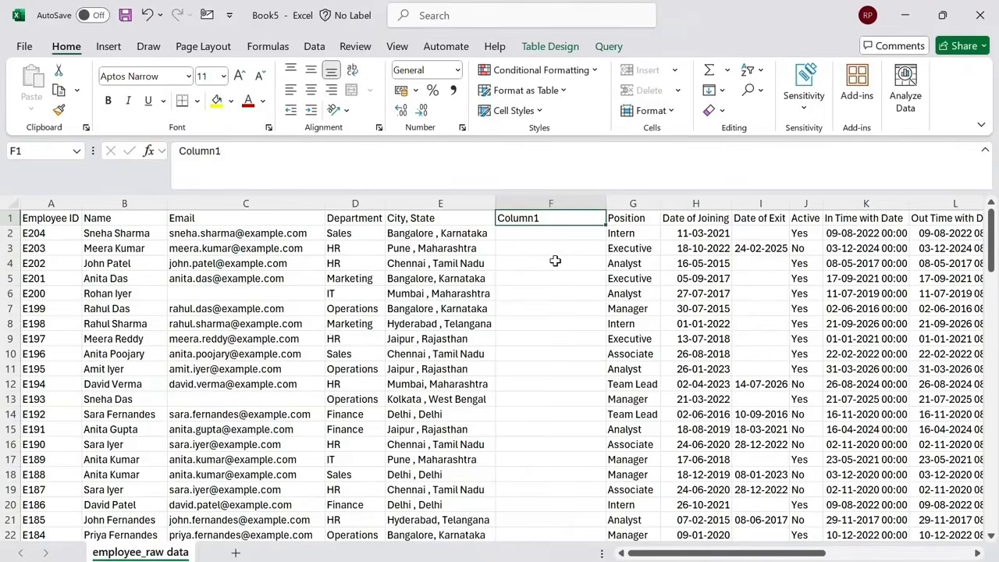
Enter =MID([@[City, State]],FIND(",",[@[City, State]])+2,3) in the new column's first cell and fill it down.
{"action": "key", "text": "Down"}
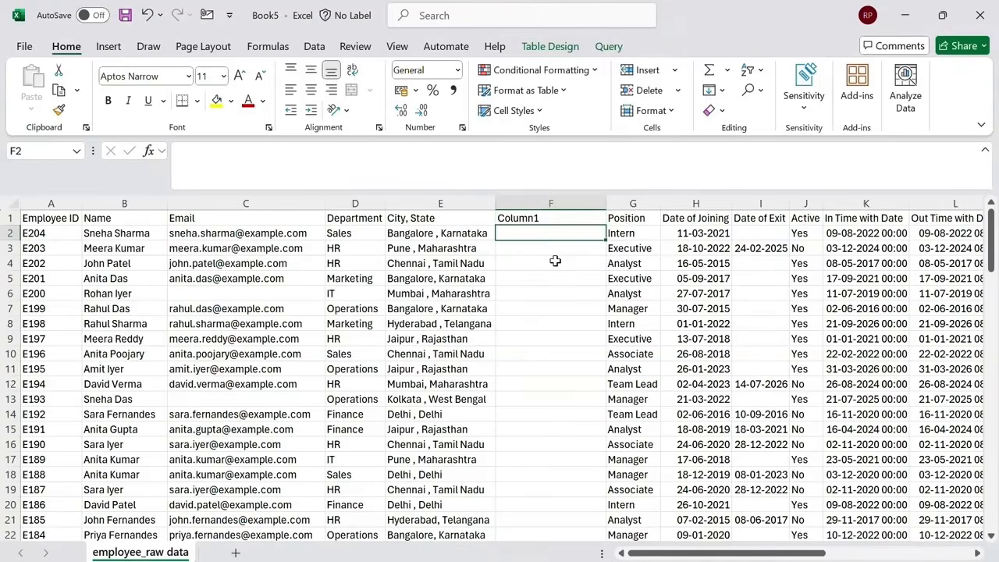
{"action": "type", "text": "=mid"}
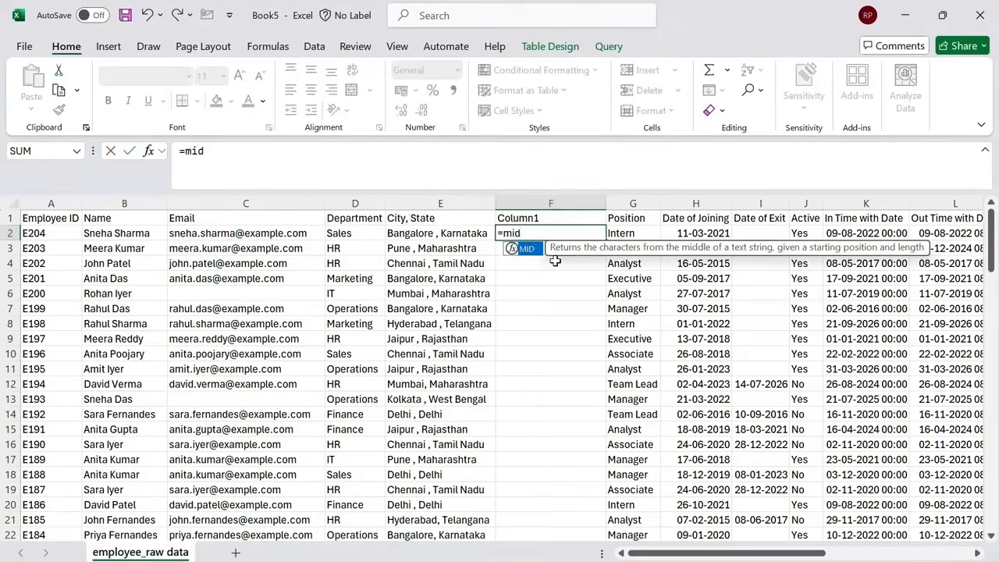
{"action": "key", "text": "Tab"}
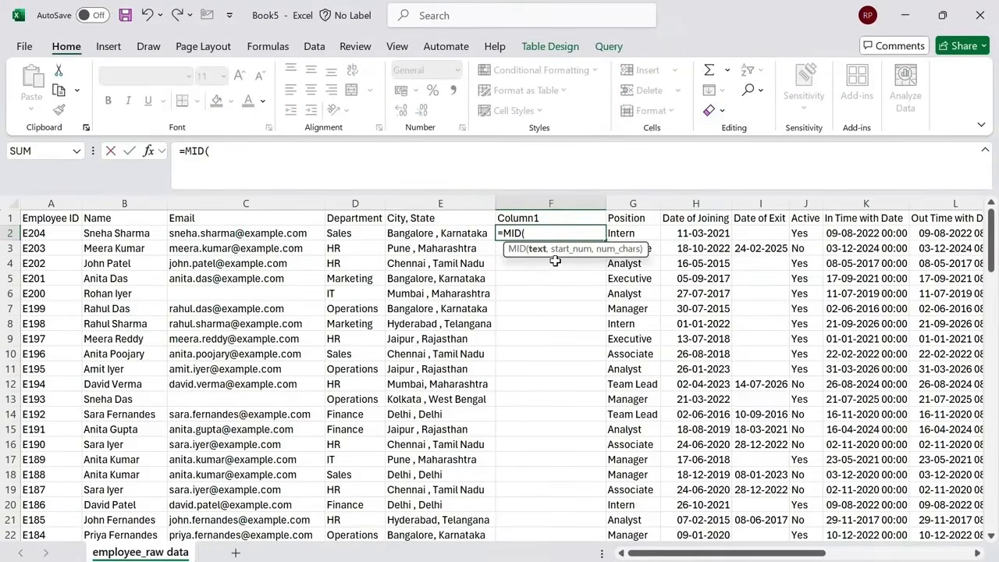
{"action": "key", "text": "Left"}
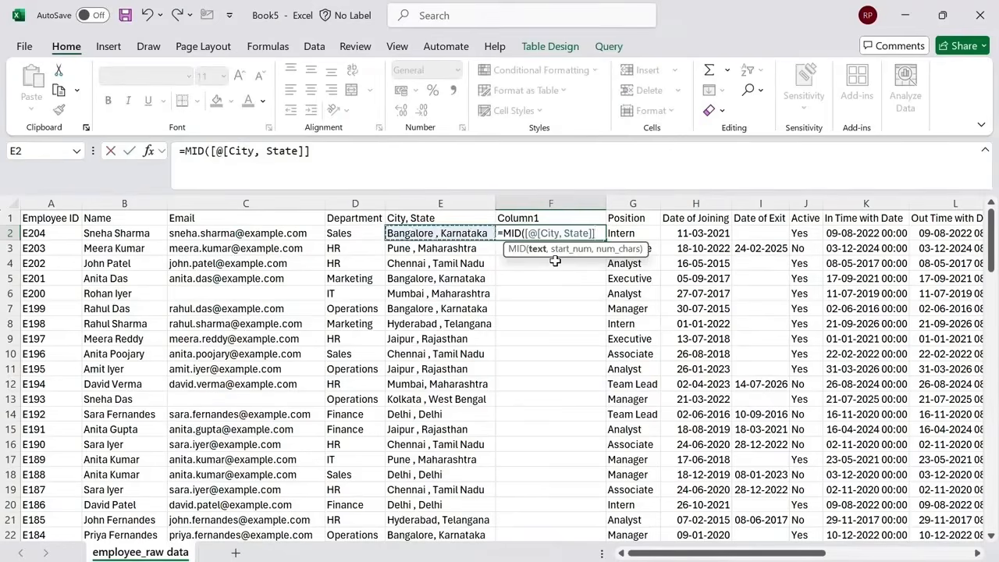
{"action": "type", "text": ",f"}
{"action": "type", "text": "ind"}
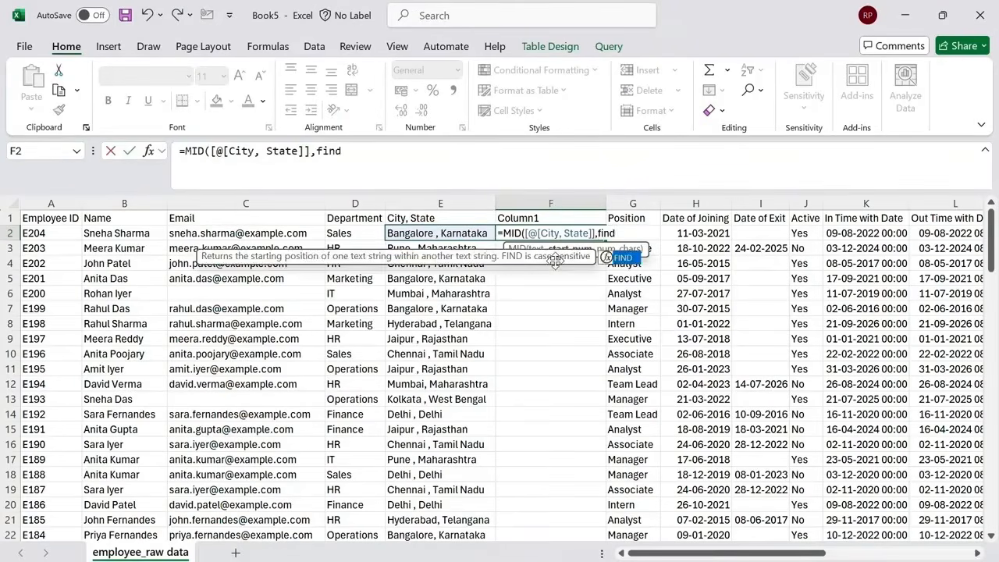
{"action": "key", "text": "Tab"}
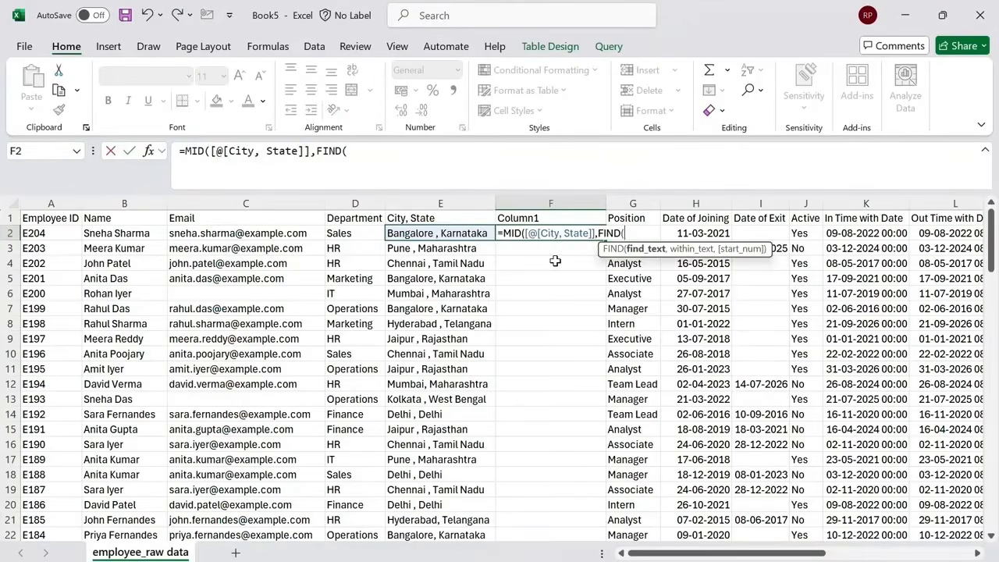
{"action": "type", "text": "\",\","}
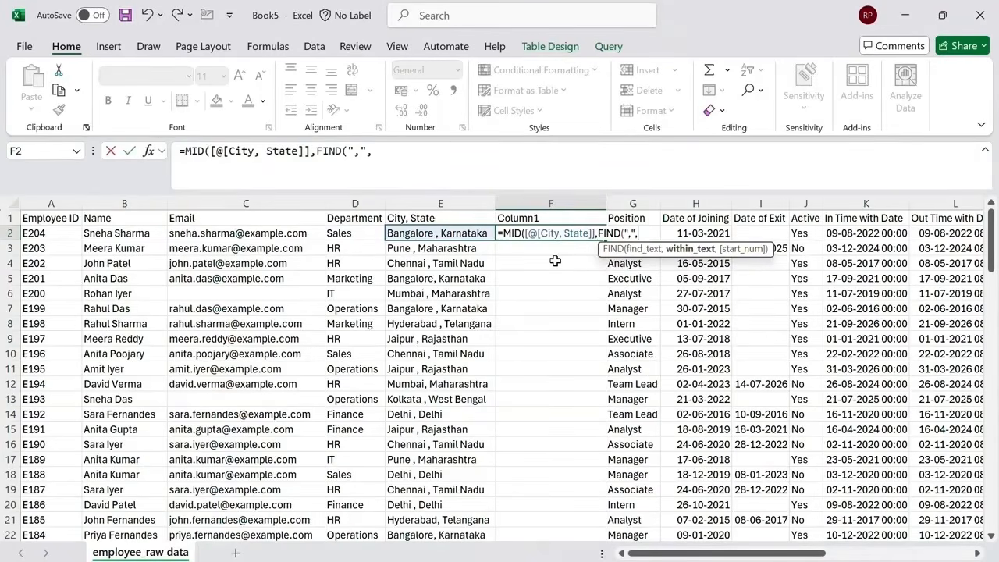
{"action": "key", "text": "Left"}
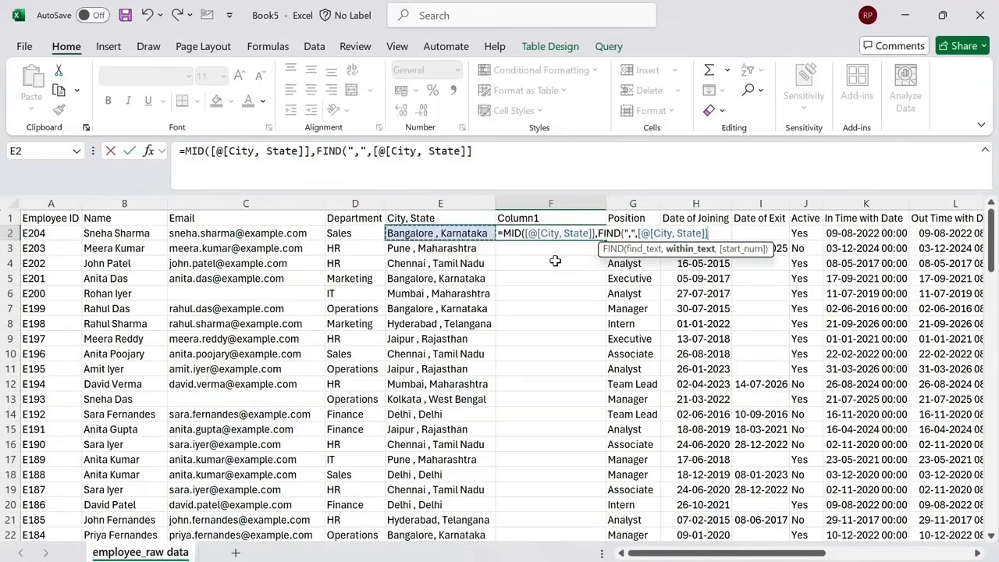
{"action": "type", "text": ")+"}
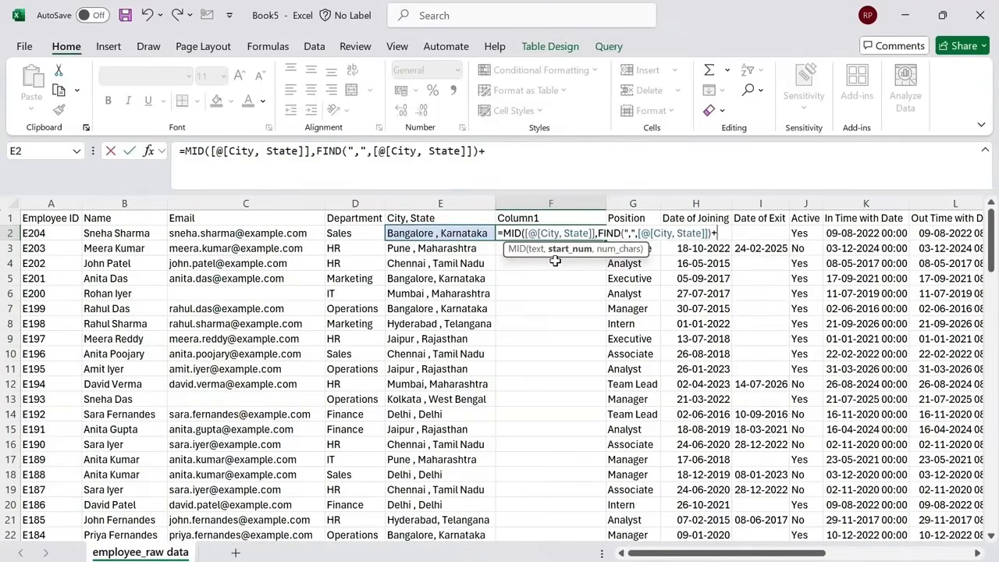
{"action": "type", "text": "2,3)"}
{"action": "key", "text": "ctrl+Return"}
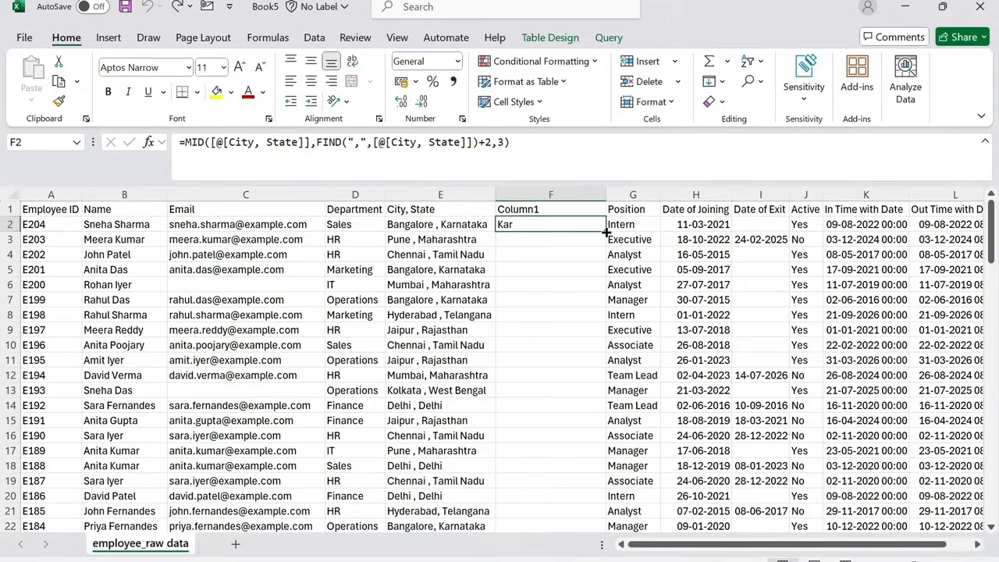
{"action": "double_click", "coordinate": [605, 232]}
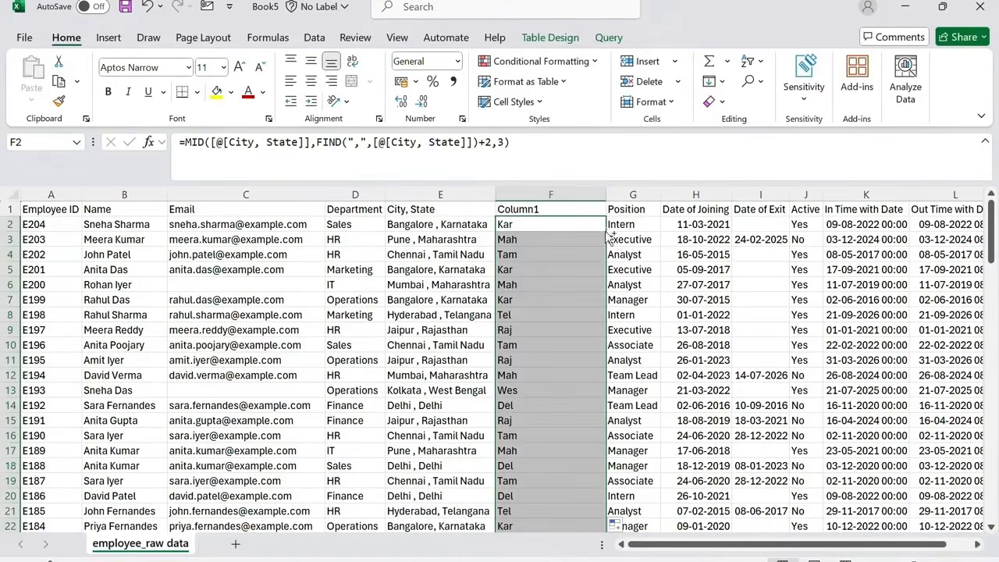
Convert the new column's formulas to plain values with Paste Special Values.
{"action": "key", "text": "ctrl+c"}
{"action": "key", "text": "ctrl+alt+v"}
{"action": "key", "text": "v"}
{"action": "key", "text": "Return"}
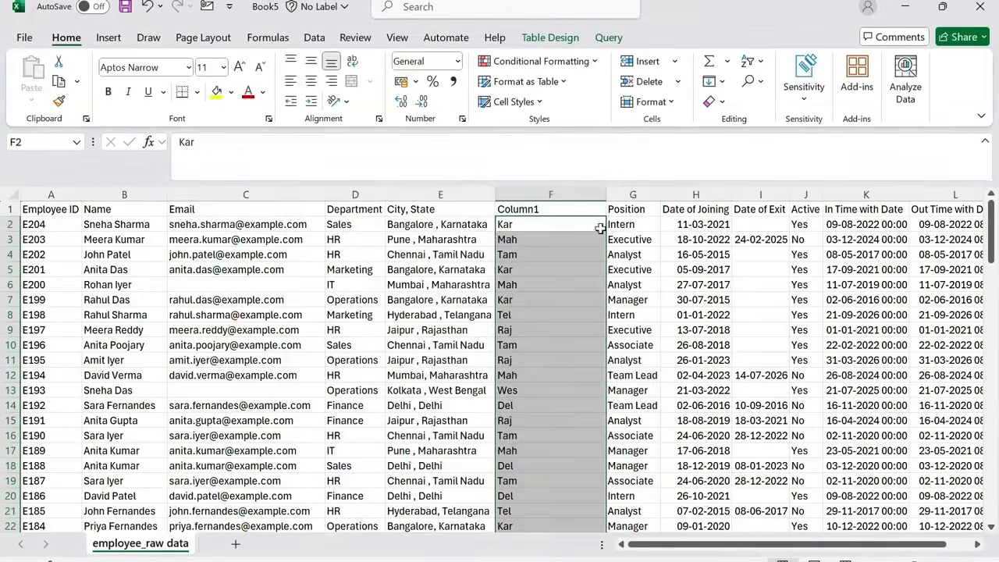
Rename the new column's header to State code.
{"action": "left_click", "coordinate": [587, 207]}
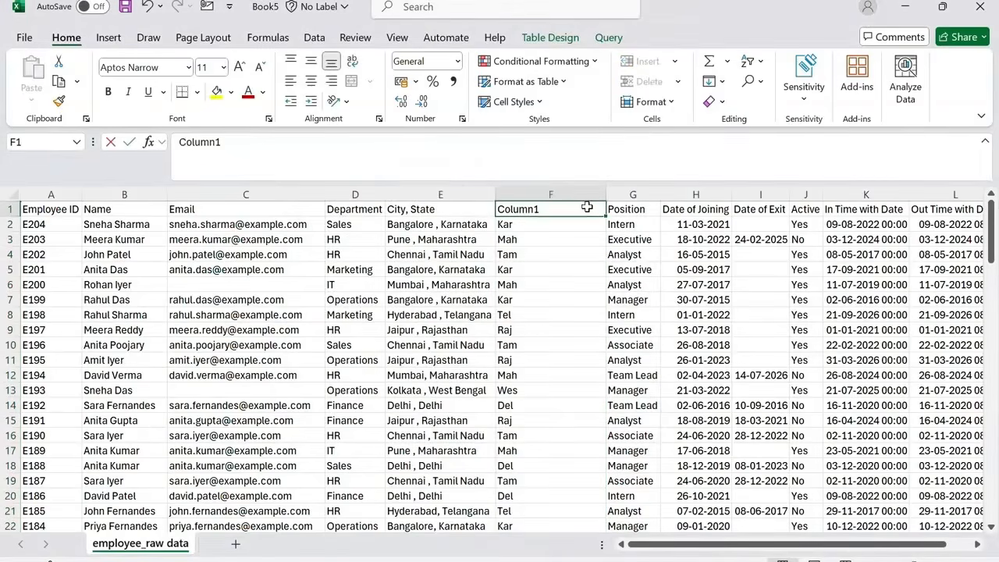
{"action": "type", "text": "State cod"}
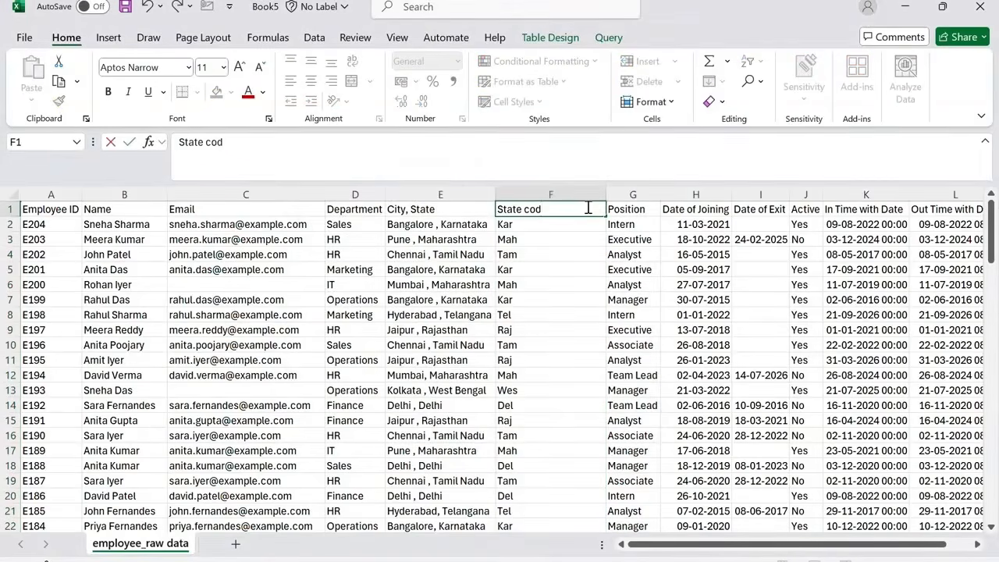
{"action": "type", "text": "e"}
{"action": "key", "text": "Return"}
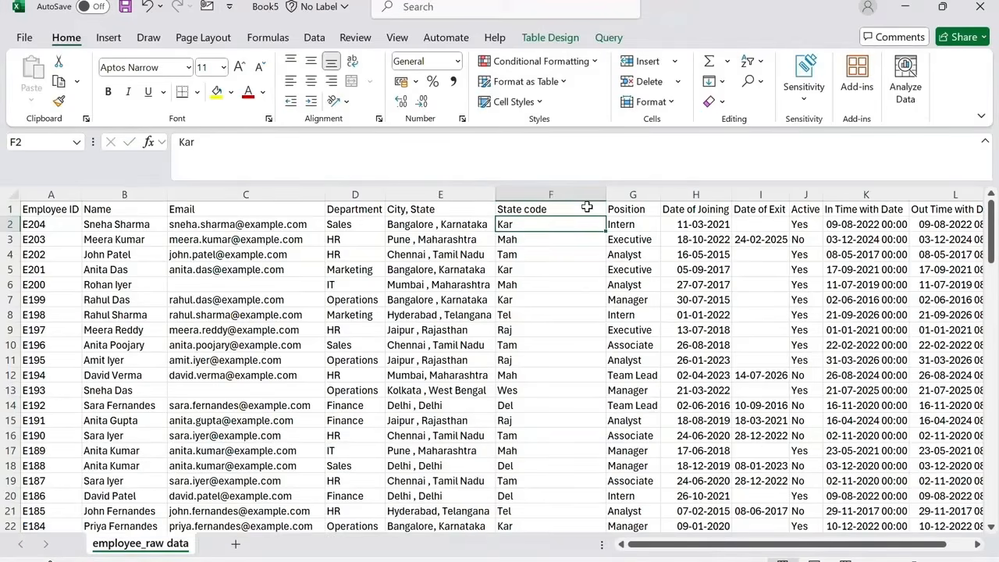
Replace every comma with a slash in the City, State column.
{"action": "left_click", "coordinate": [450, 193]}
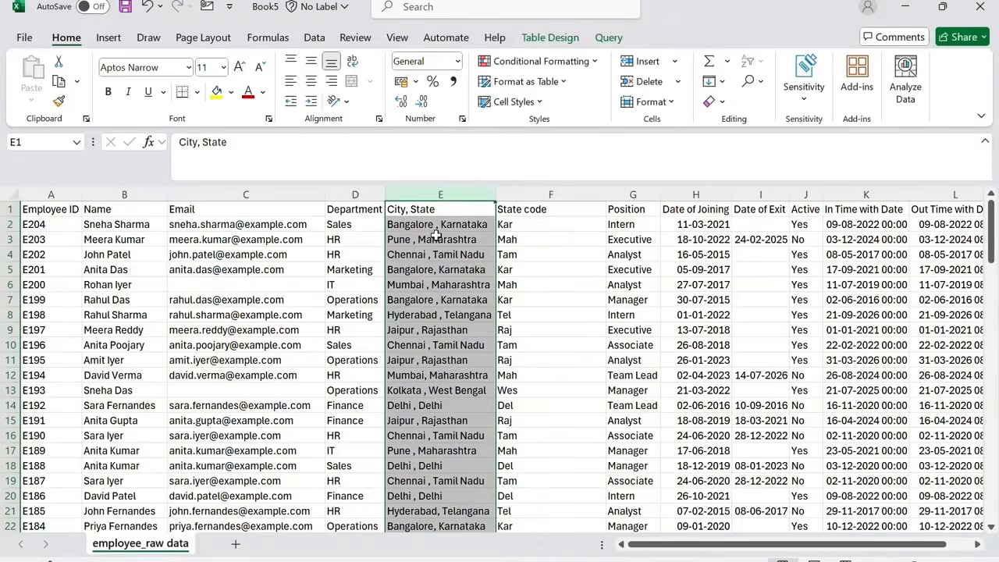
{"action": "left_click", "coordinate": [753, 84]}
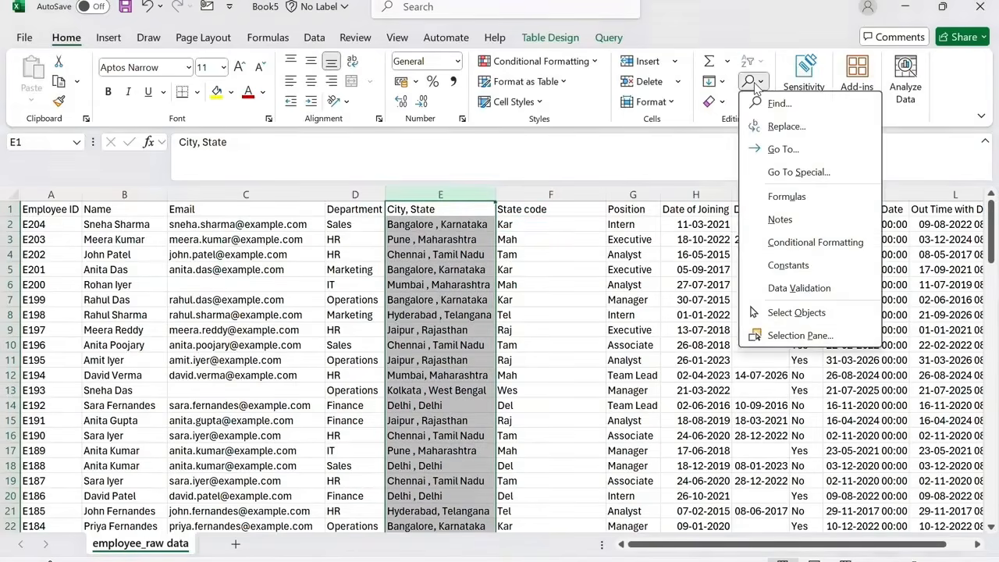
{"action": "left_click", "coordinate": [773, 128]}
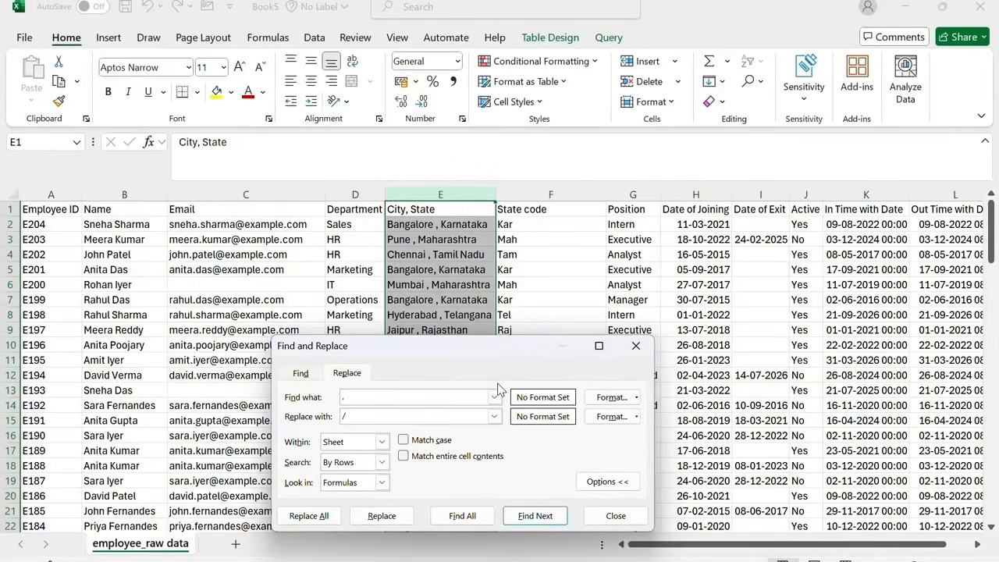
{"action": "left_click", "coordinate": [309, 515]}
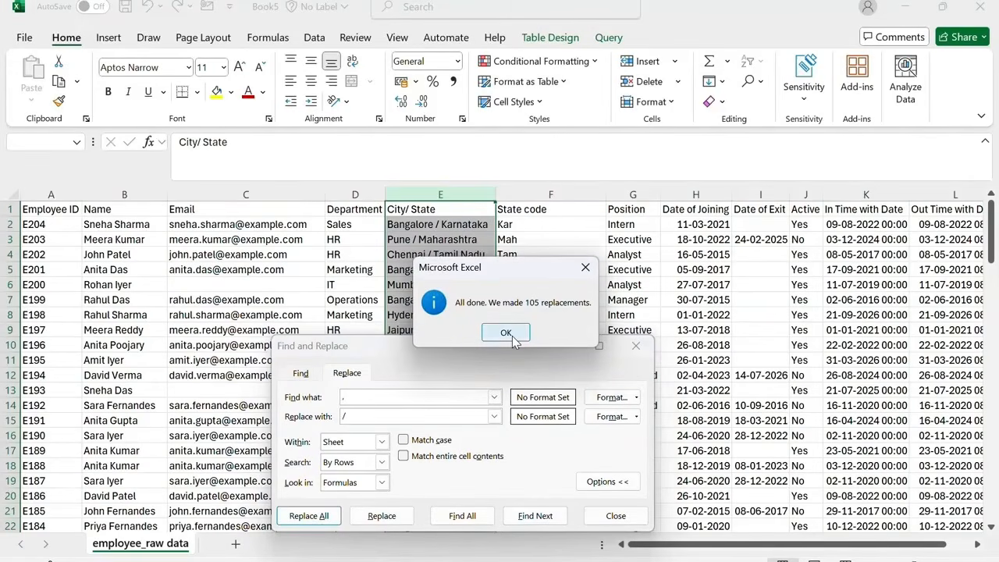
{"action": "left_click", "coordinate": [506, 332]}
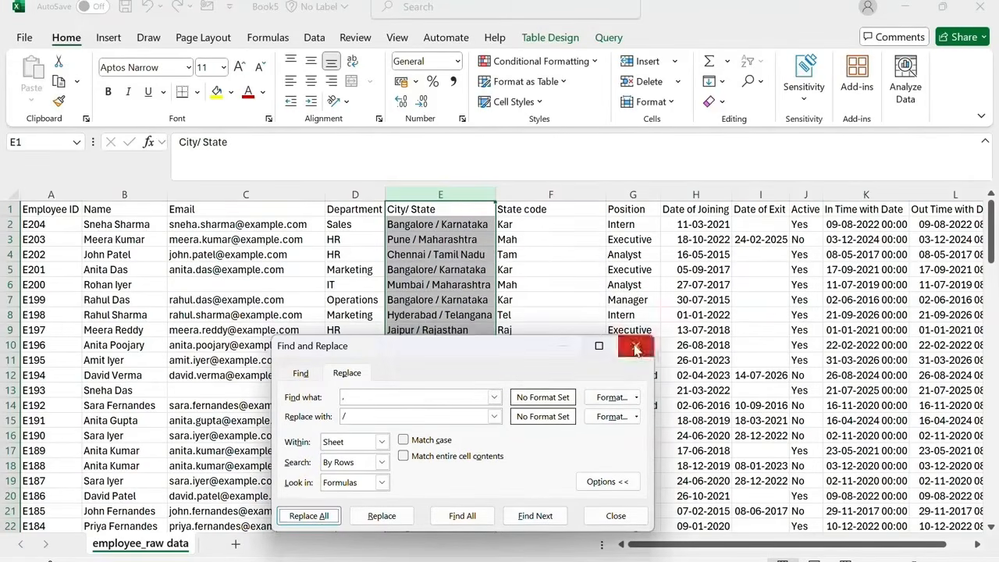
{"action": "left_click", "coordinate": [636, 345]}
Replace Analyst with Data Analyst throughout the Position column.
{"action": "left_click", "coordinate": [632, 193]}
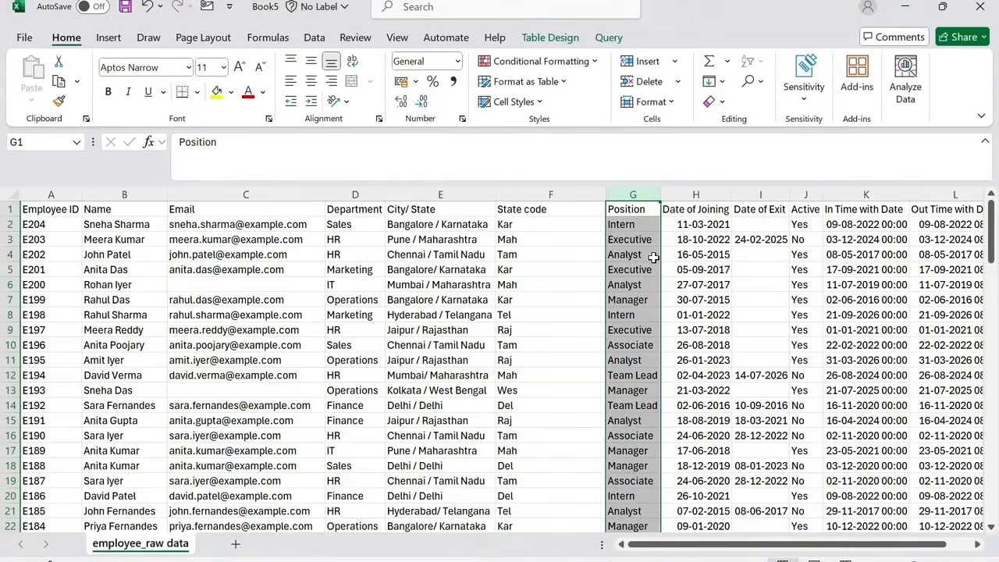
{"action": "key", "text": "ctrl+h"}
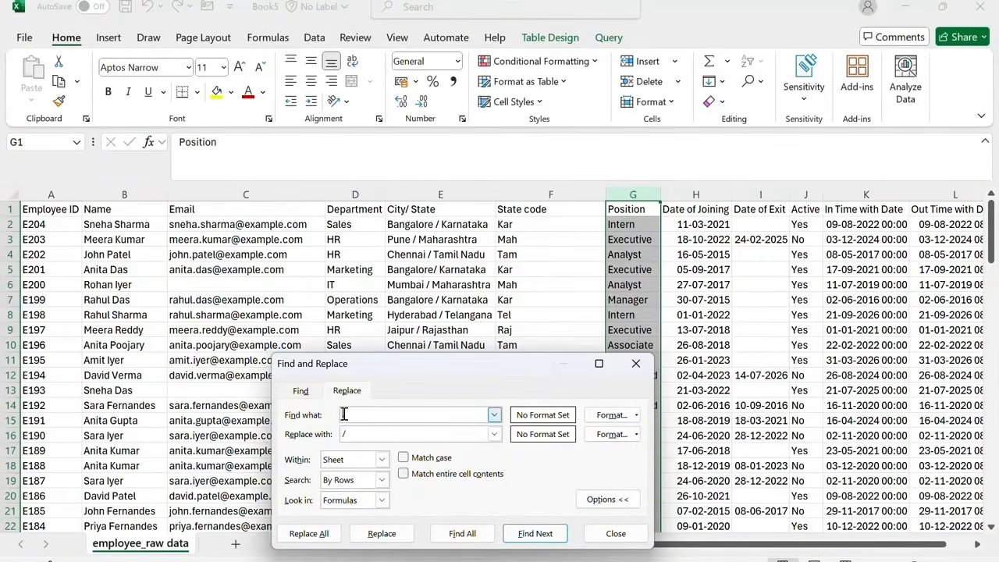
{"action": "type", "text": "Analys"}
{"action": "key", "text": "BackSpace"}
{"action": "key", "text": "BackSpace"}
{"action": "type", "text": "yst"}
{"action": "key", "text": "Tab"}
{"action": "type", "text": "Data Analyst"}
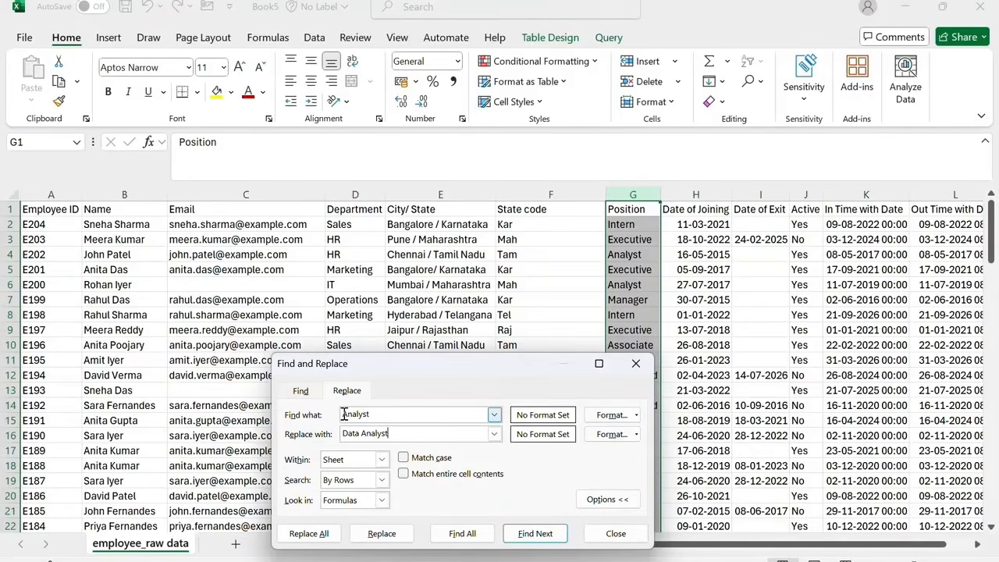
{"action": "left_click", "coordinate": [317, 536]}
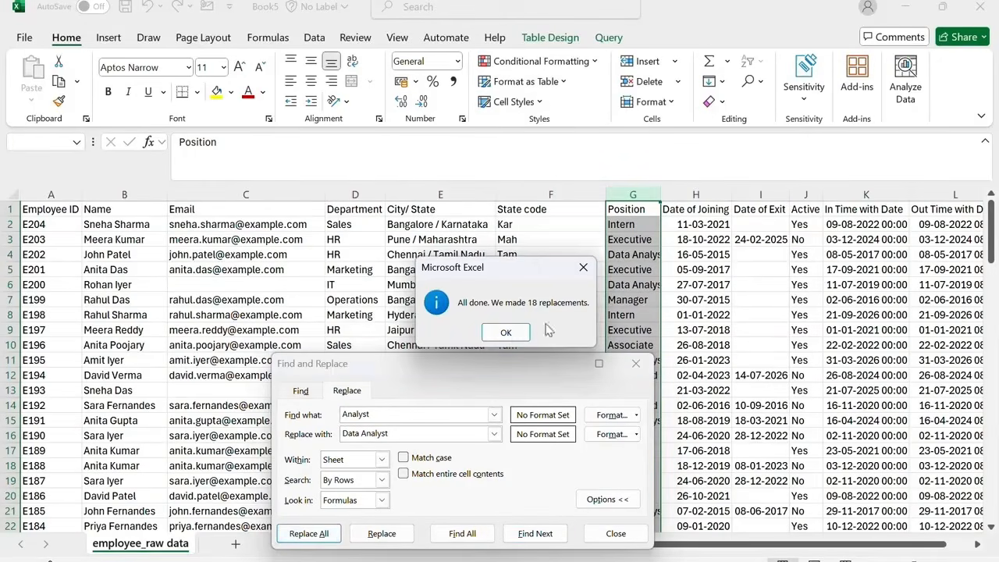
{"action": "left_click", "coordinate": [505, 336]}
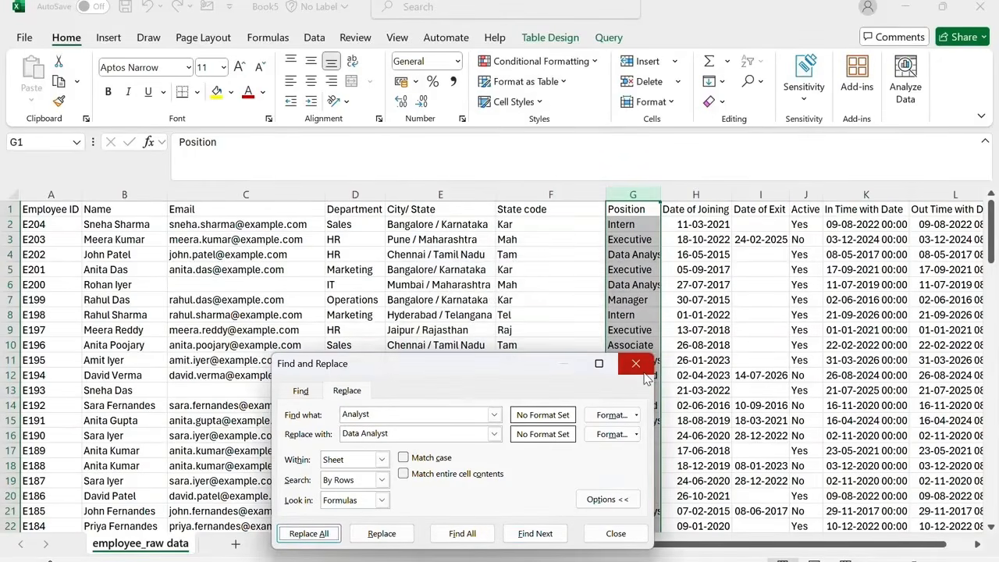
{"action": "left_click", "coordinate": [645, 373]}
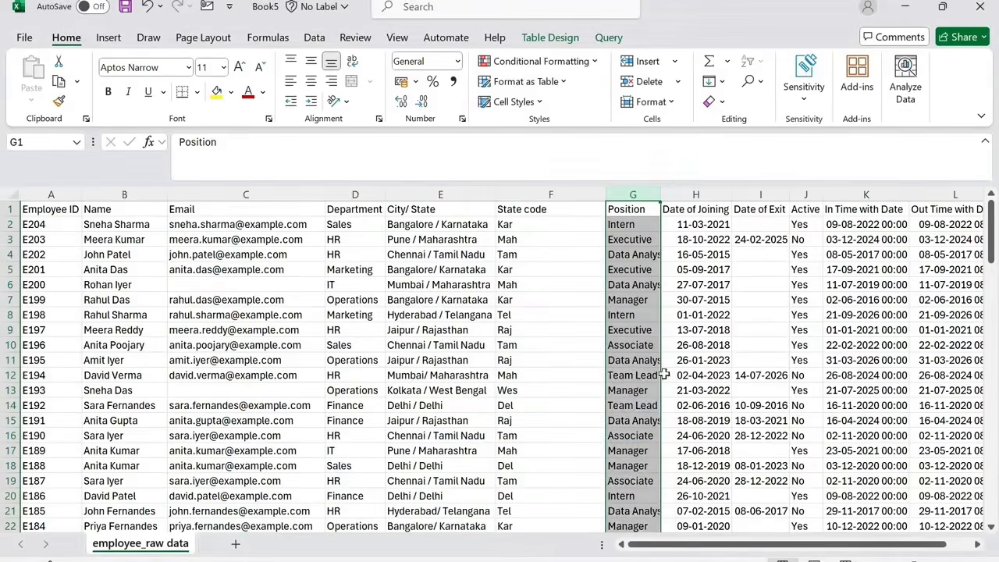
Try removing duplicate rows from the whole data range based on the Department column only.
{"action": "left_click", "coordinate": [650, 260]}
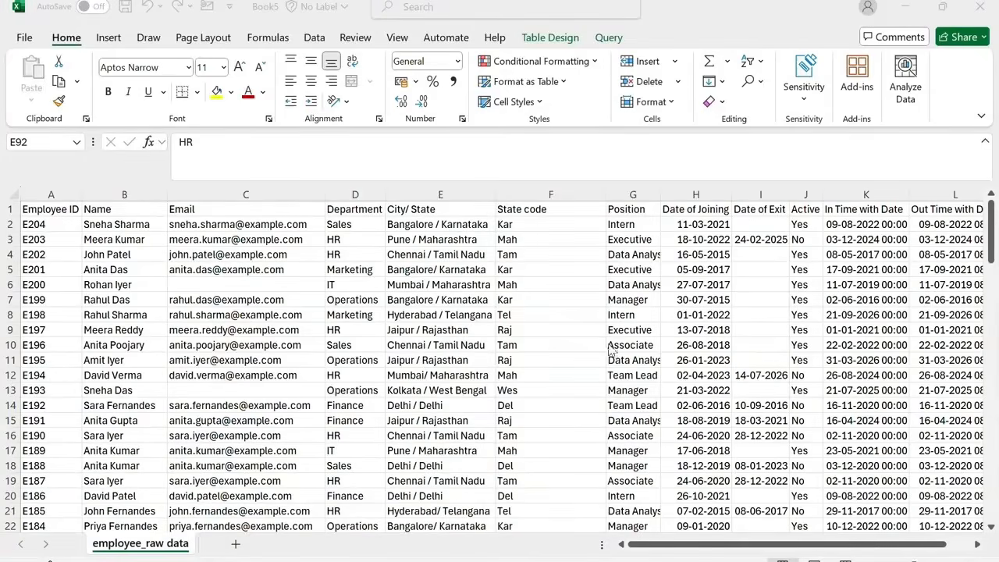
{"action": "left_click", "coordinate": [68, 224]}
{"action": "key", "text": "ctrl+shift+End"}
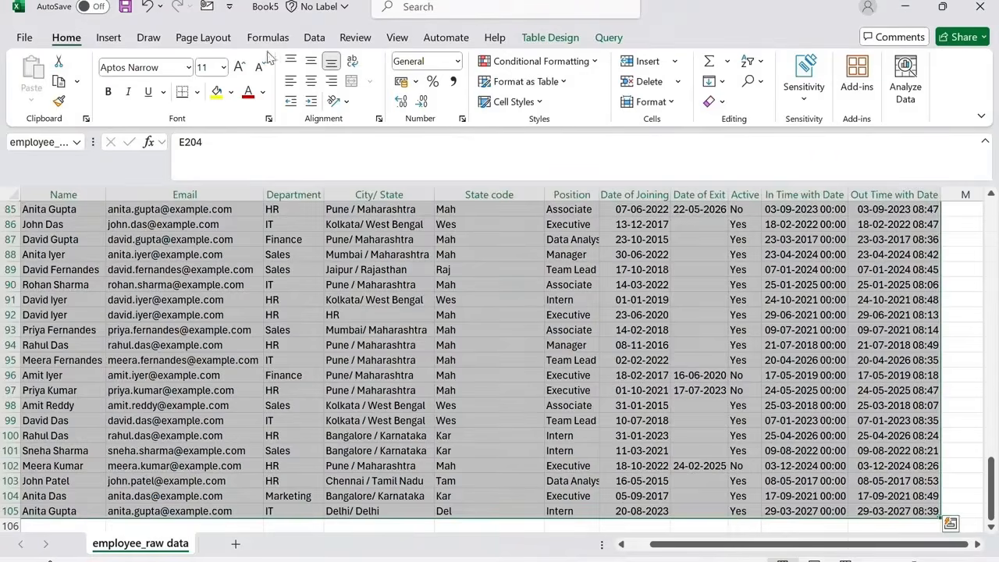
{"action": "left_click", "coordinate": [314, 38]}
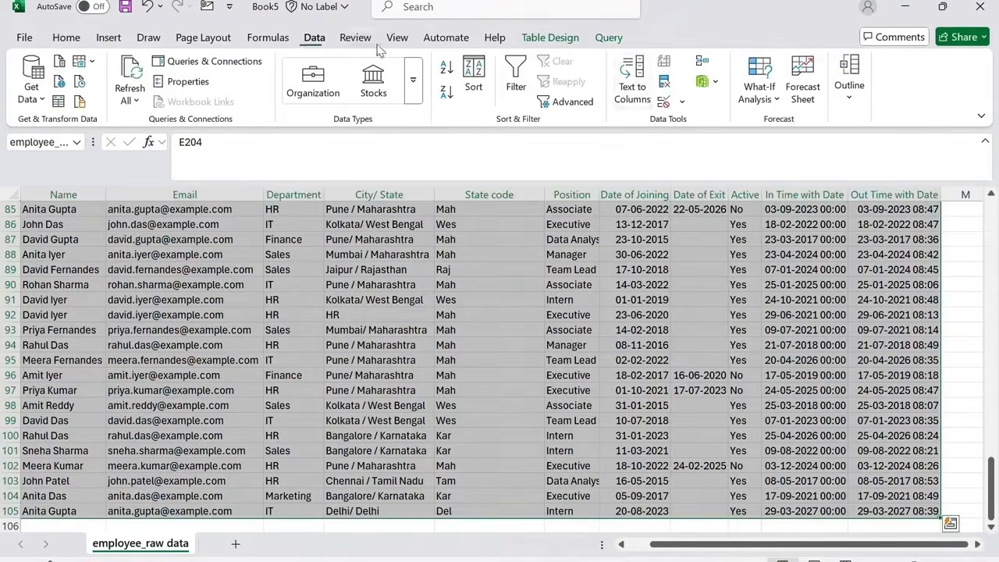
{"action": "left_click", "coordinate": [666, 86]}
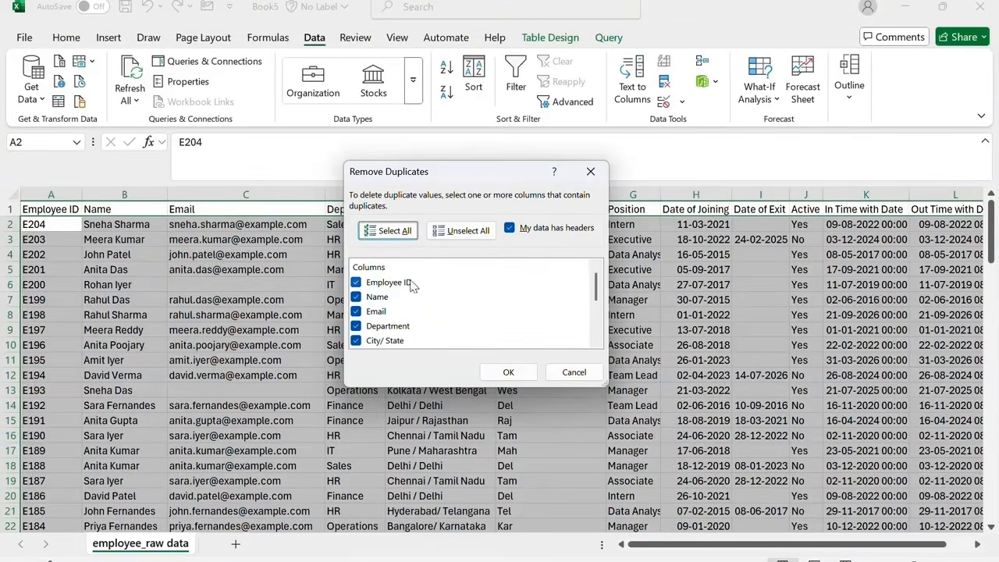
{"action": "left_click", "coordinate": [462, 237]}
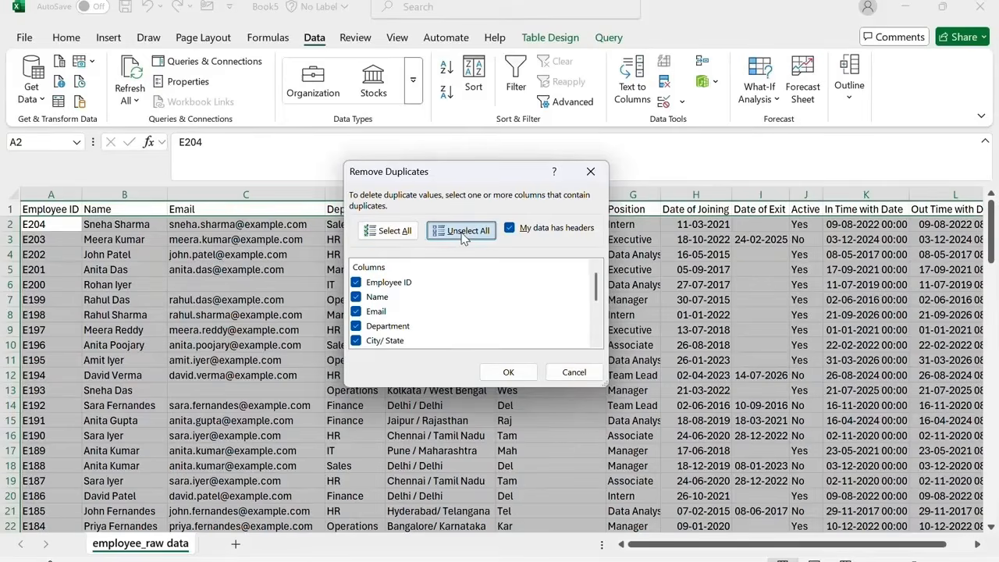
{"action": "left_click", "coordinate": [396, 331]}
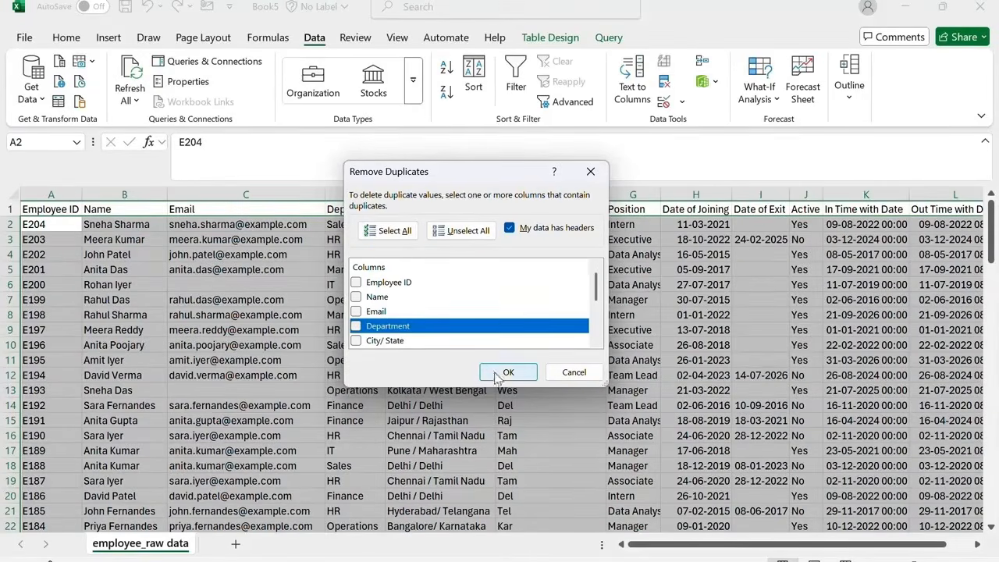
{"action": "left_click", "coordinate": [356, 325]}
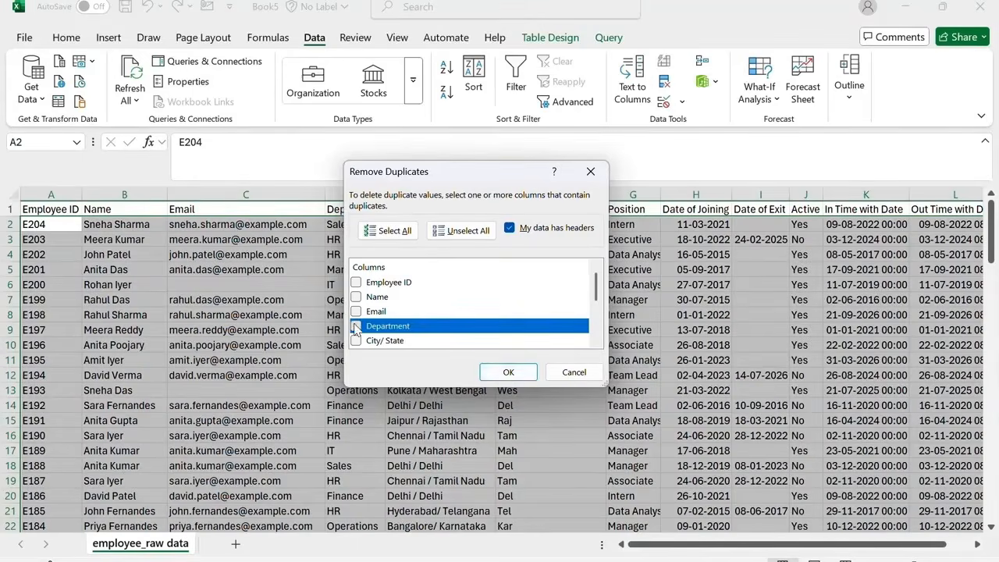
{"action": "left_click", "coordinate": [506, 373]}
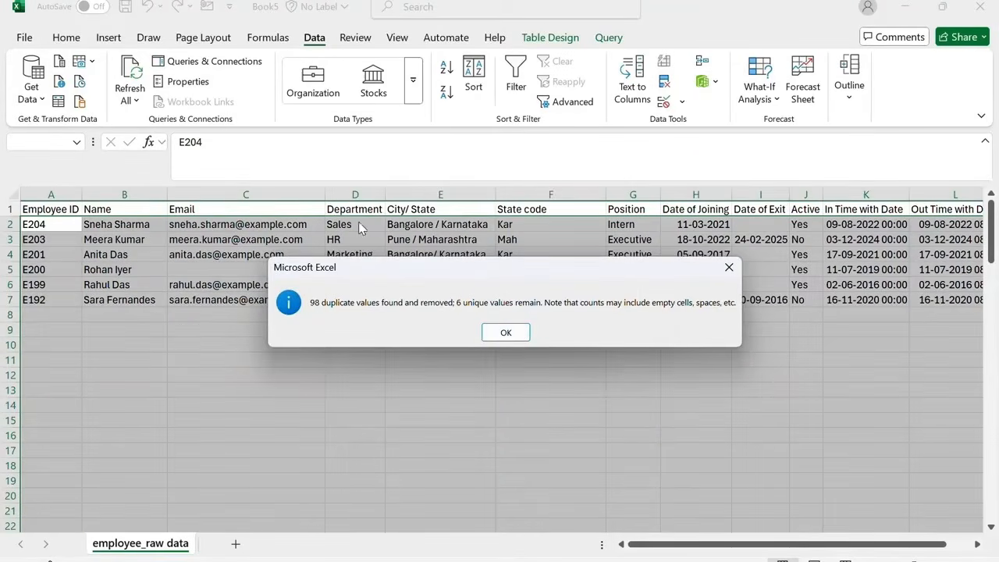
{"action": "left_click_drag", "start_coordinate": [372, 274], "coordinate": [386, 375]}
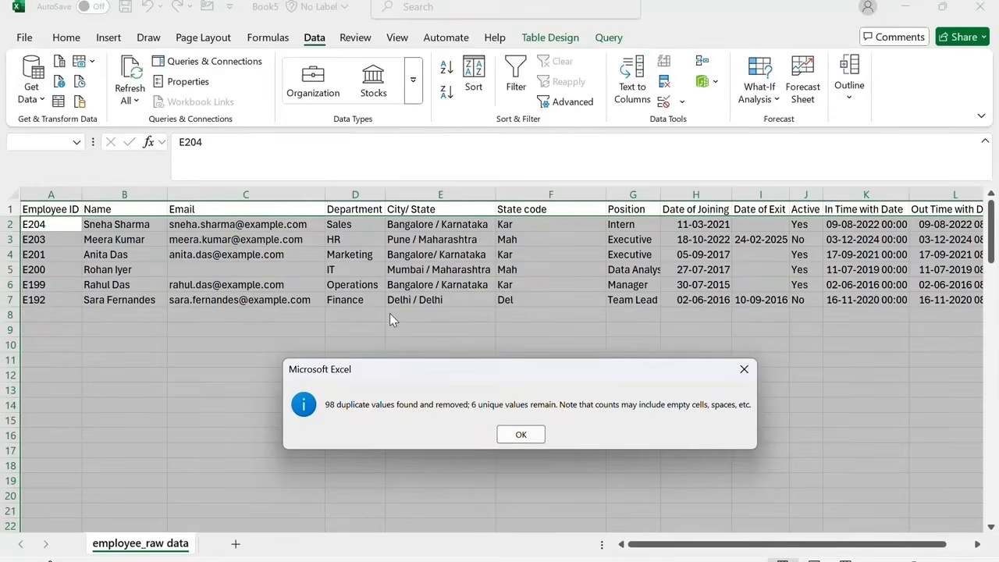
{"action": "left_click", "coordinate": [744, 369]}
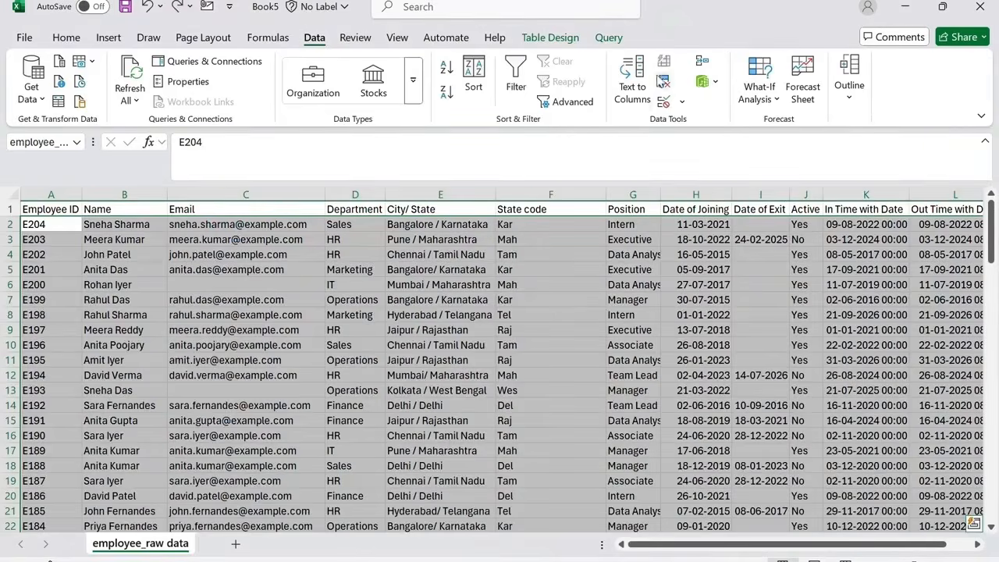
Remove duplicate rows from the table using all columns.
{"action": "left_click", "coordinate": [665, 86]}
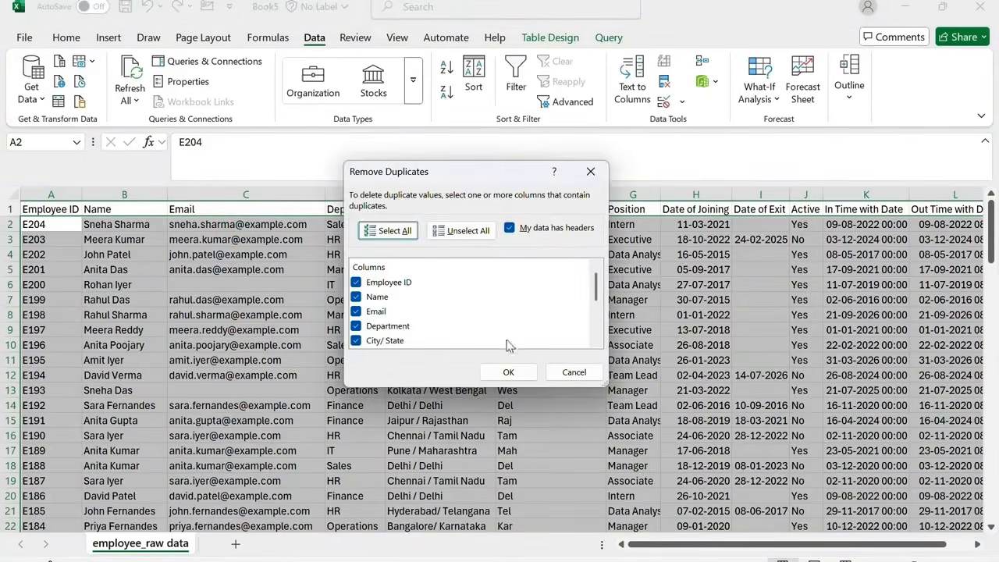
{"action": "left_click", "coordinate": [509, 373]}
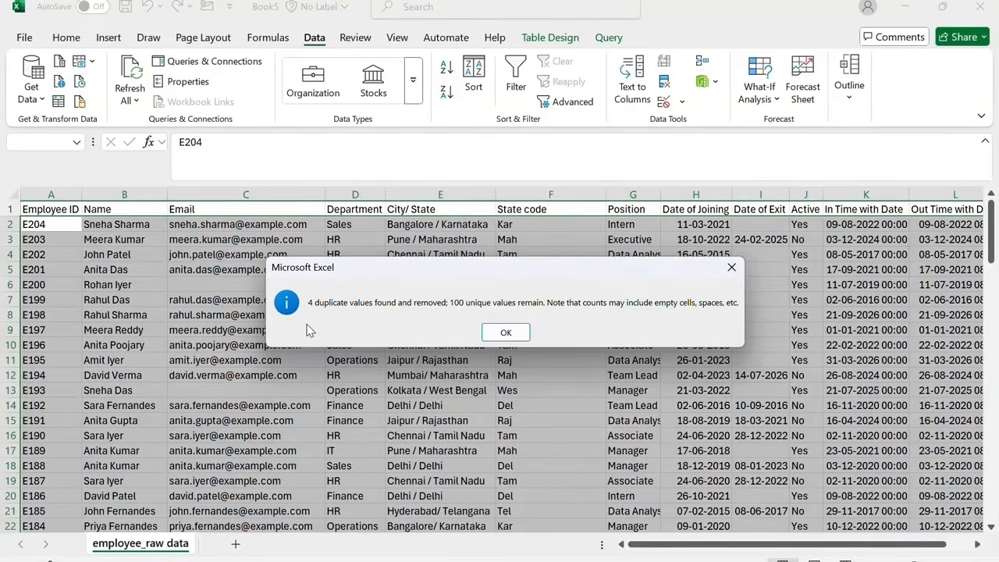
{"action": "left_click", "coordinate": [504, 332]}
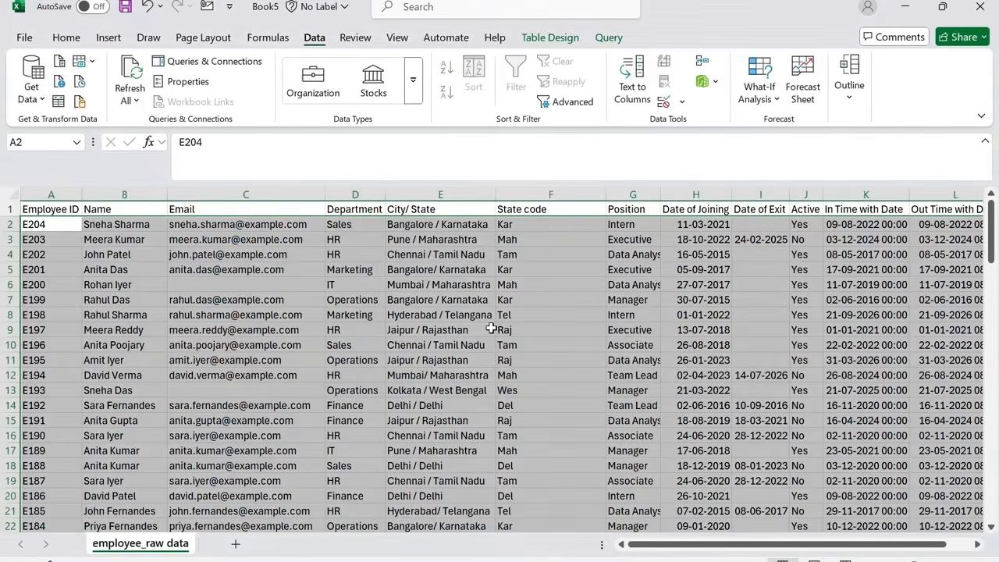
Inspect the blank cells in the Date of Exit and Email columns.
{"action": "left_click", "coordinate": [66, 38]}
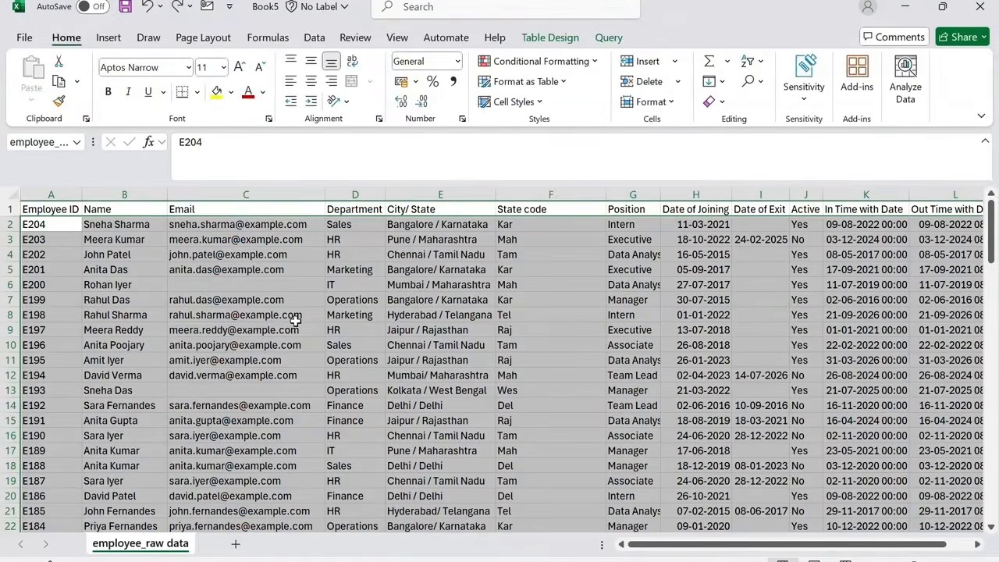
{"action": "left_click", "coordinate": [761, 194]}
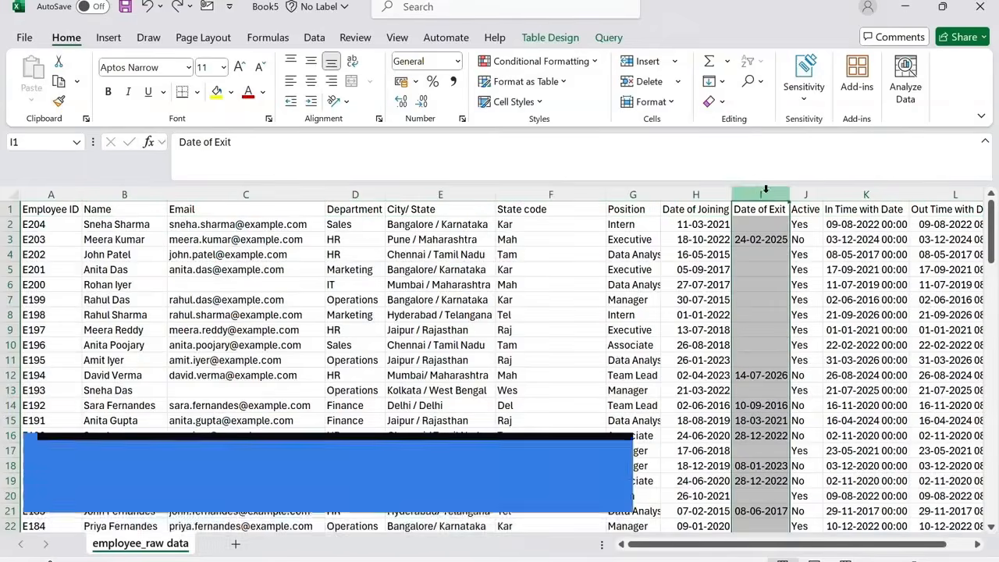
{"action": "left_click", "coordinate": [759, 231]}
{"action": "left_click", "coordinate": [764, 251]}
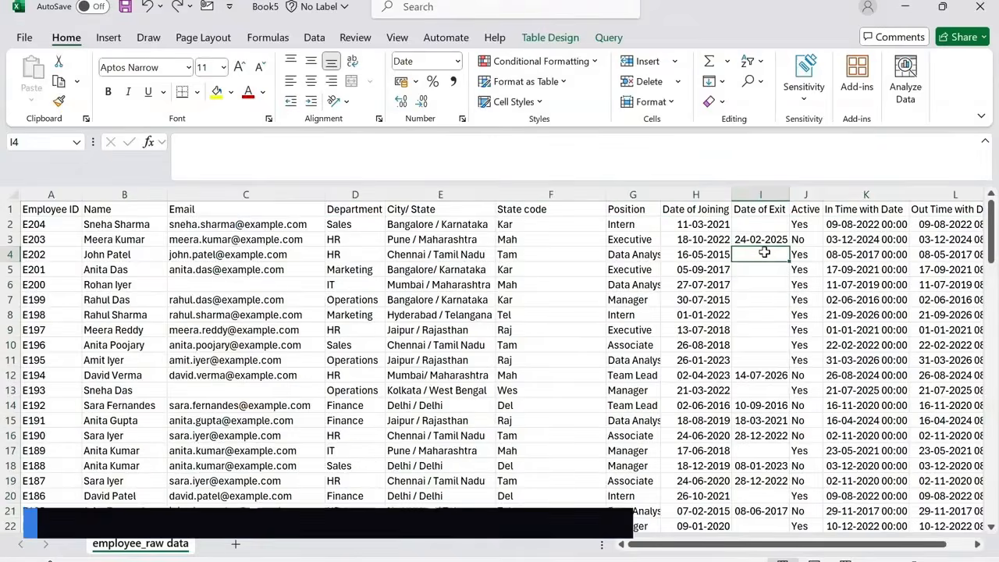
{"action": "left_click", "coordinate": [766, 268]}
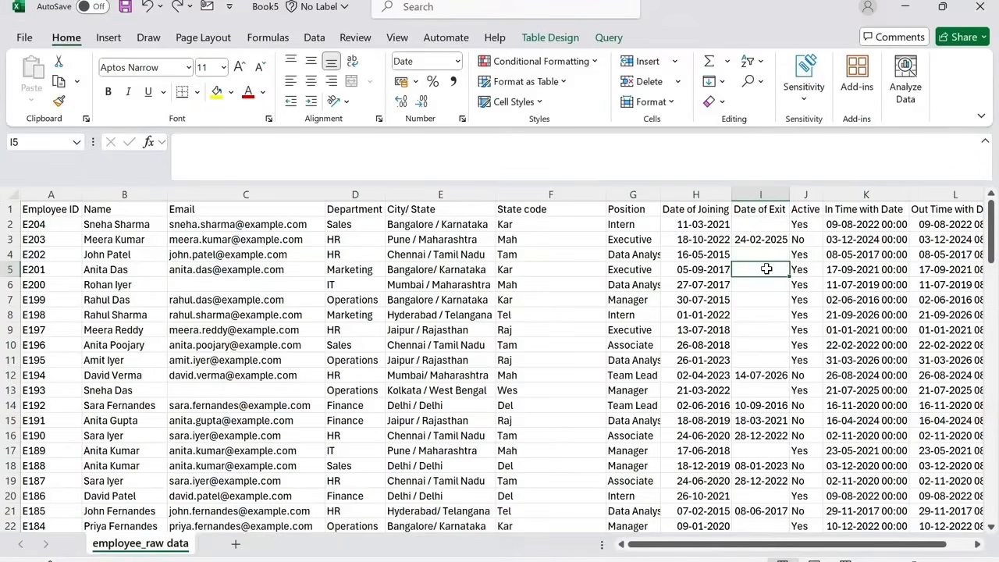
{"action": "left_click", "coordinate": [764, 284]}
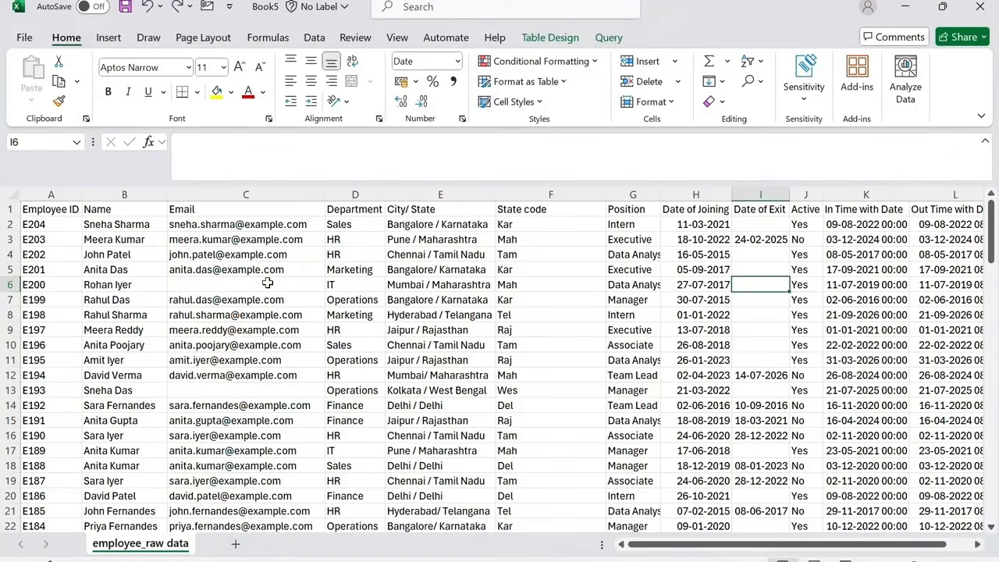
{"action": "left_click", "coordinate": [266, 391]}
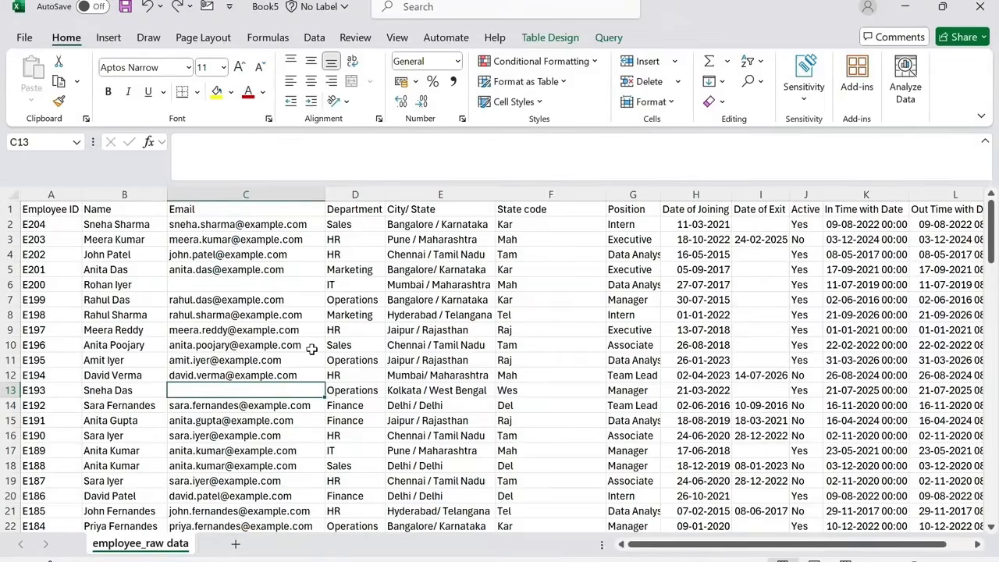
Insert a new blank column in front of the Department column.
{"action": "left_click", "coordinate": [365, 197]}
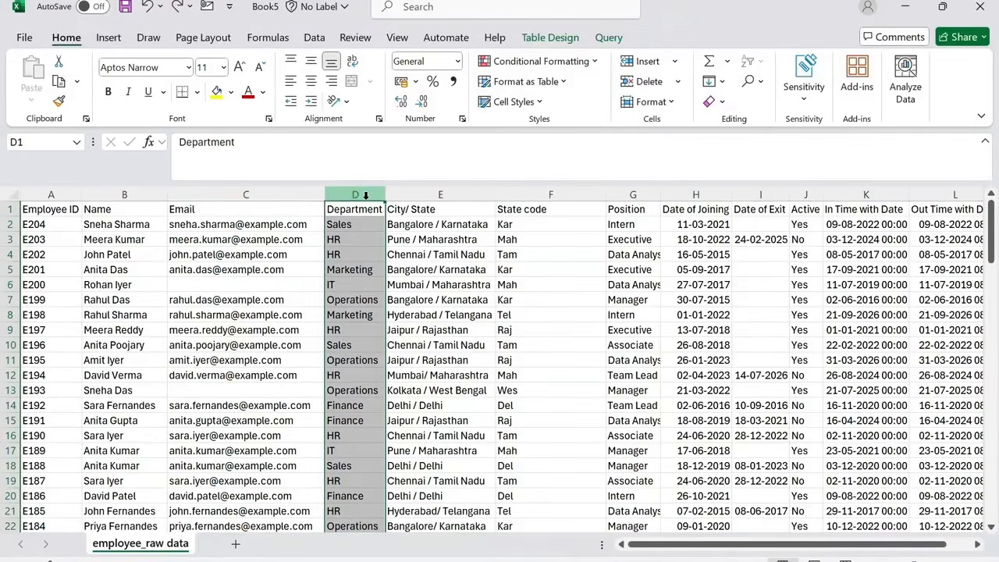
{"action": "left_click", "coordinate": [647, 61]}
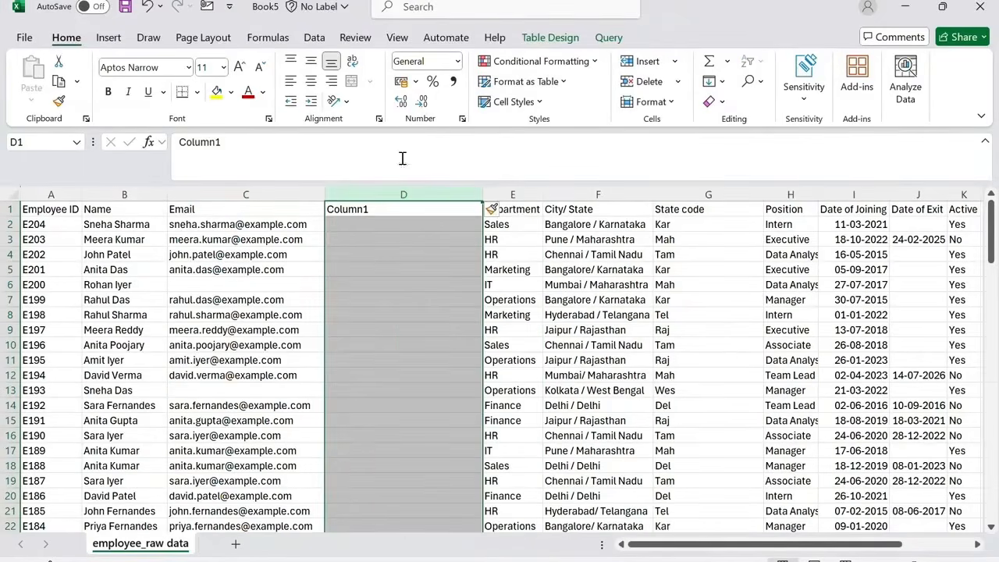
{"action": "left_click", "coordinate": [401, 224]}
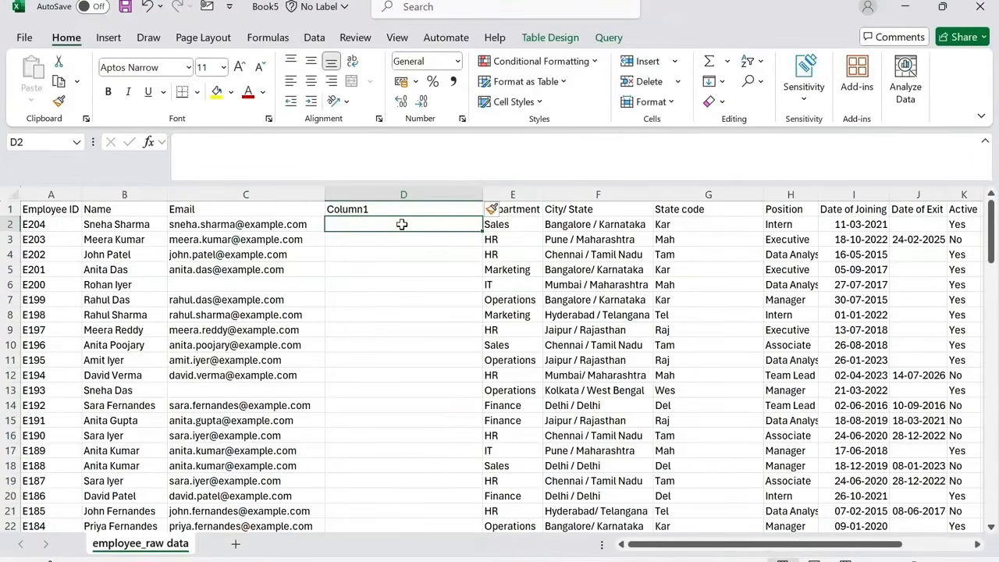
{"action": "type", "text": "=if"}
{"action": "key", "text": "Tab"}
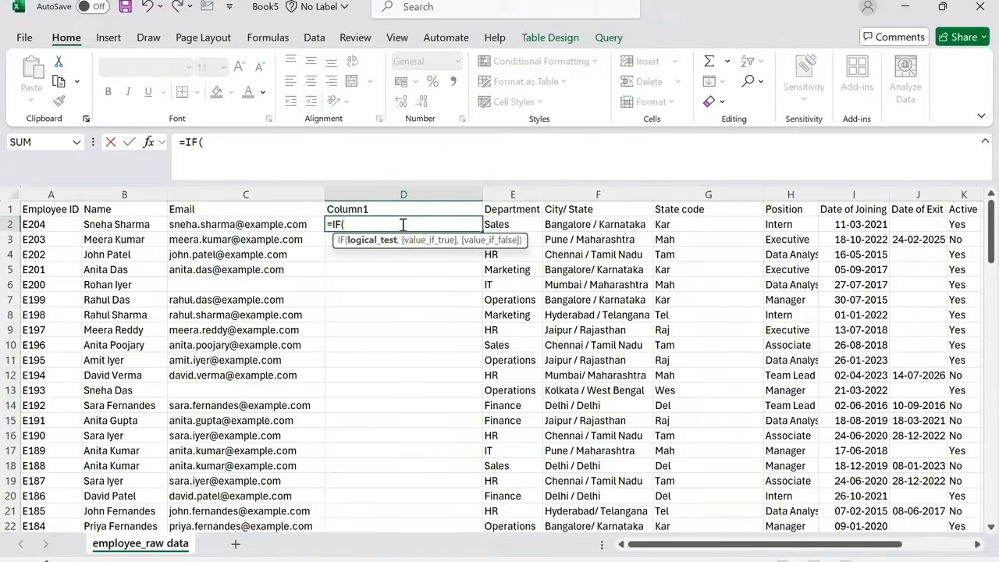
{"action": "key", "text": "Left"}
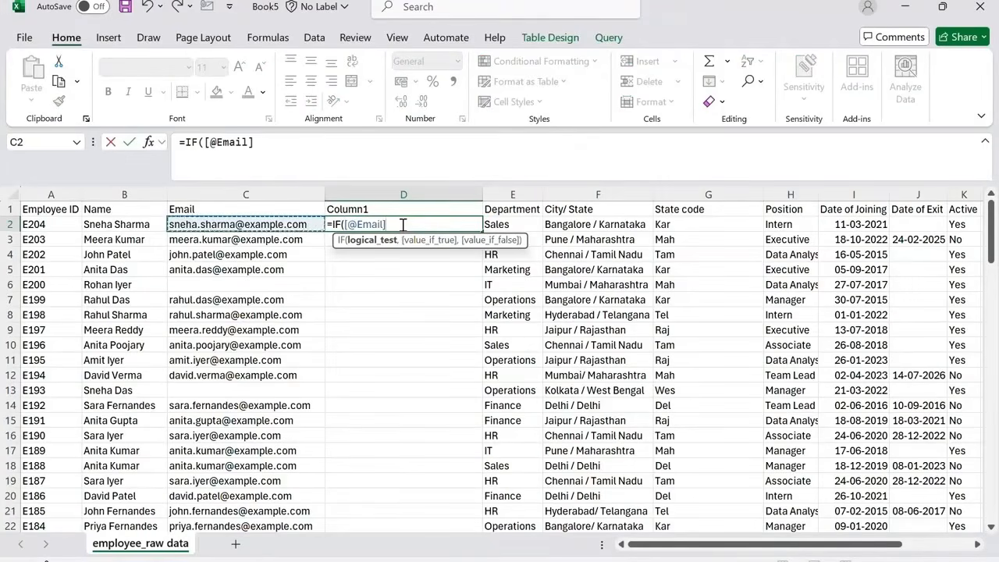
{"action": "type", "text": "="}
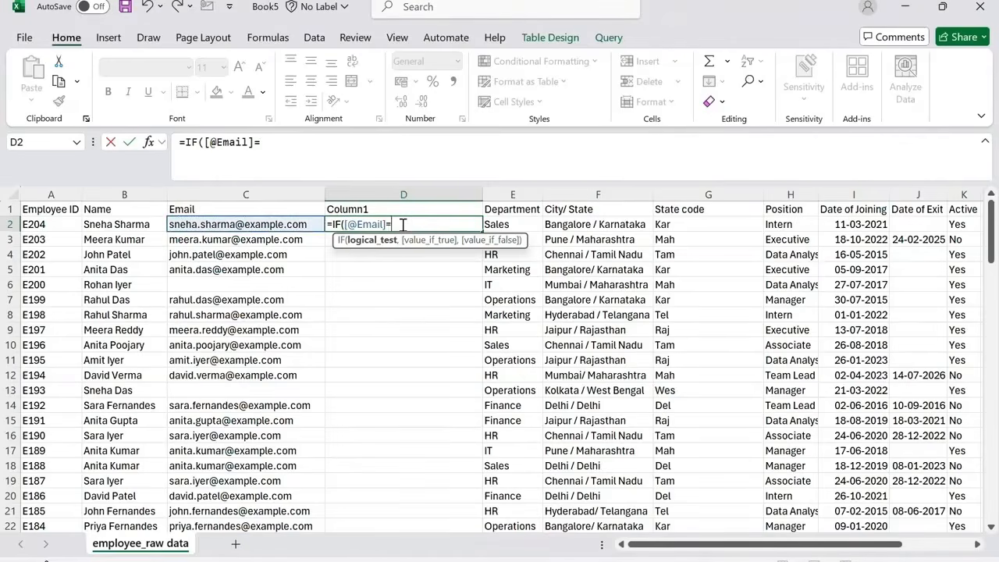
{"action": "type", "text": "\"\","}
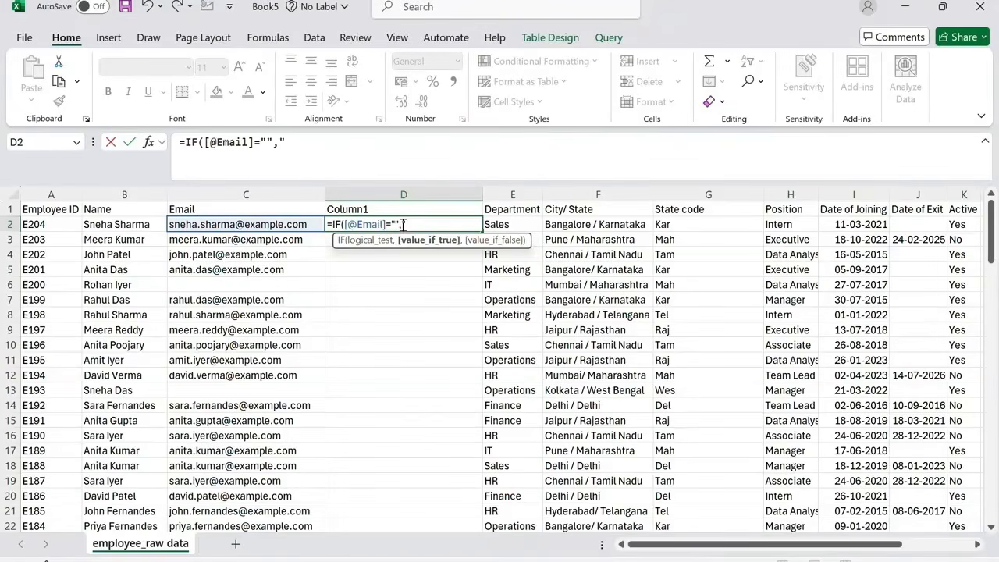
{"action": "type", "text": "\"Not avail"}
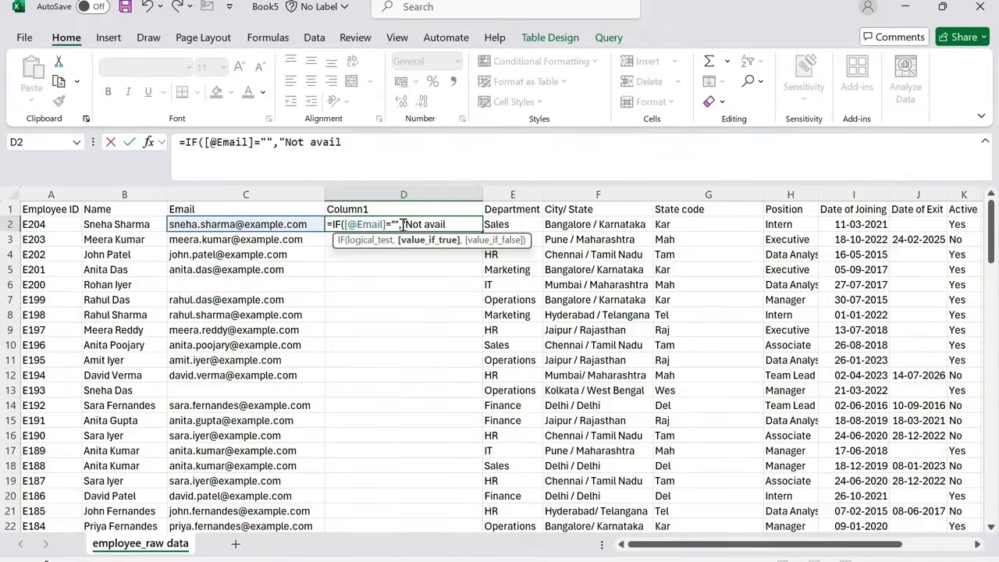
{"action": "type", "text": "able\","}
{"action": "key", "text": "Left"}
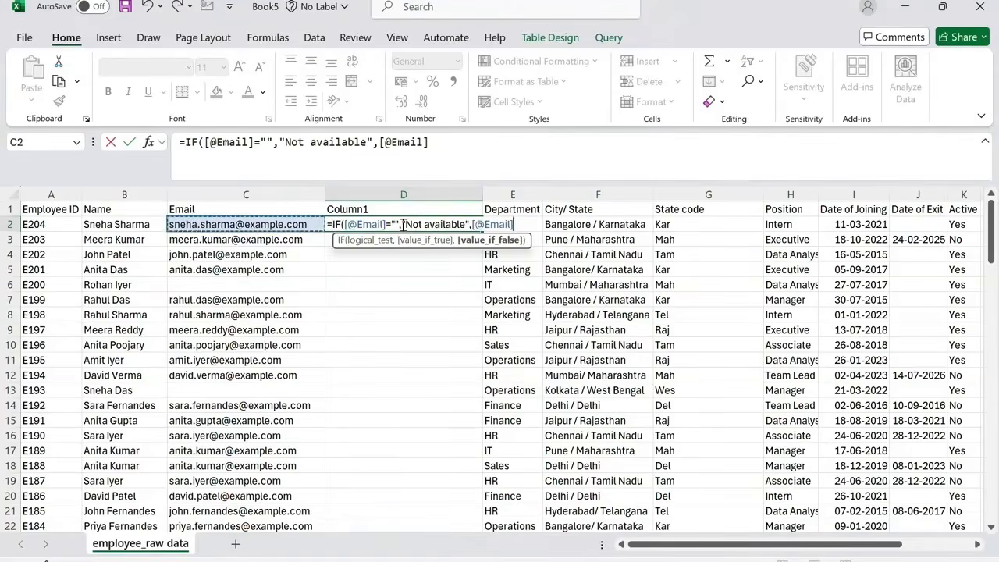
{"action": "type", "text": ")"}
{"action": "key", "text": "Return"}
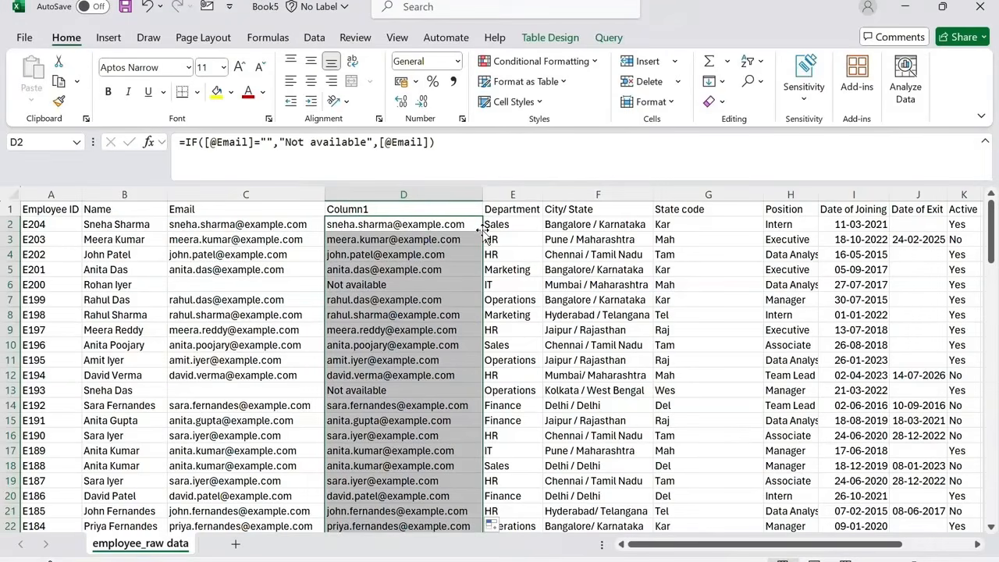
Convert the new column's formulas to static values with Paste Special Values.
{"action": "key", "text": "ctrl+c"}
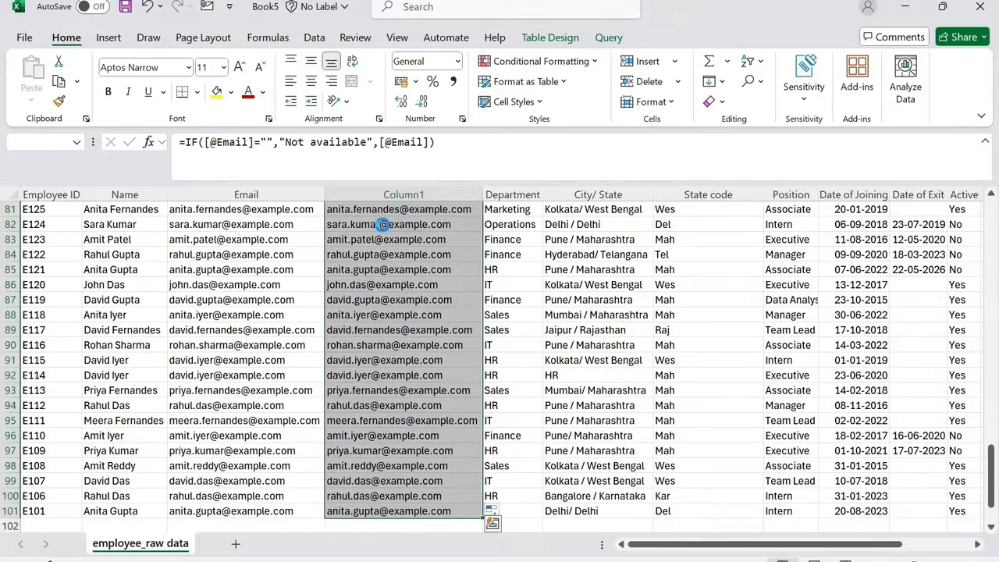
{"action": "key", "text": "ctrl+alt+v"}
{"action": "key", "text": "v"}
{"action": "key", "text": "Return"}
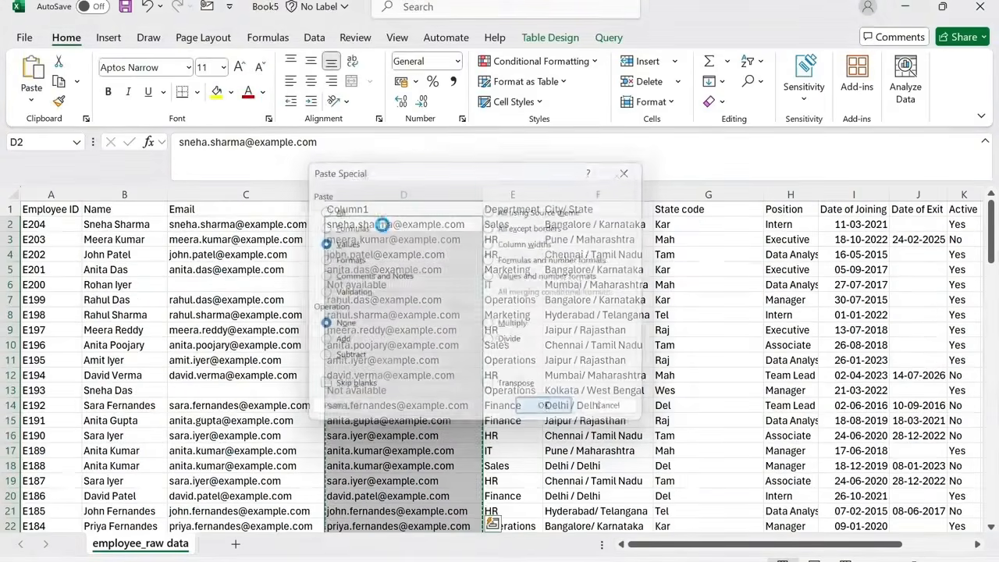
Delete the original Email column and rename the new column's header to Email.
{"action": "left_click", "coordinate": [248, 192]}
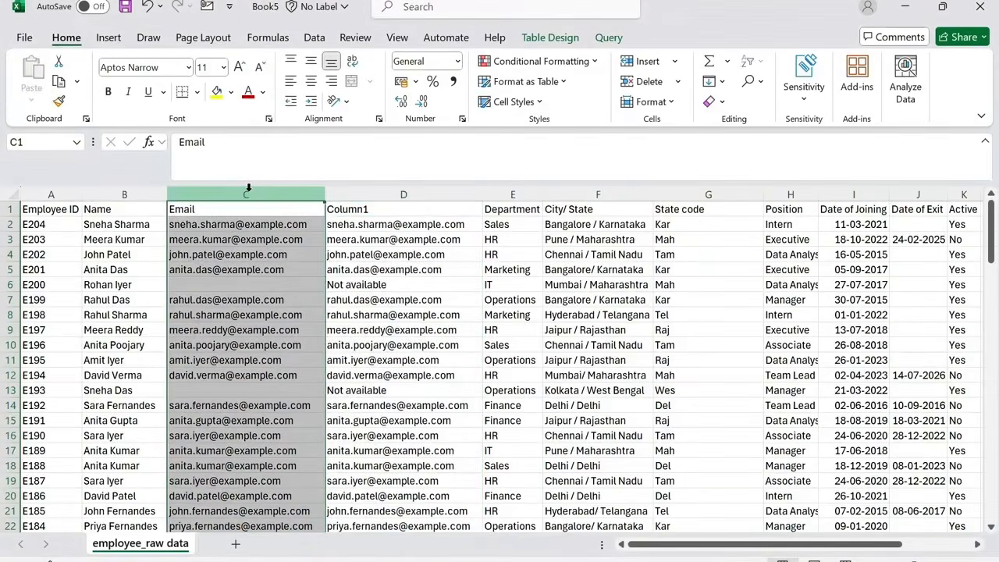
{"action": "key", "text": "ctrl+minus"}
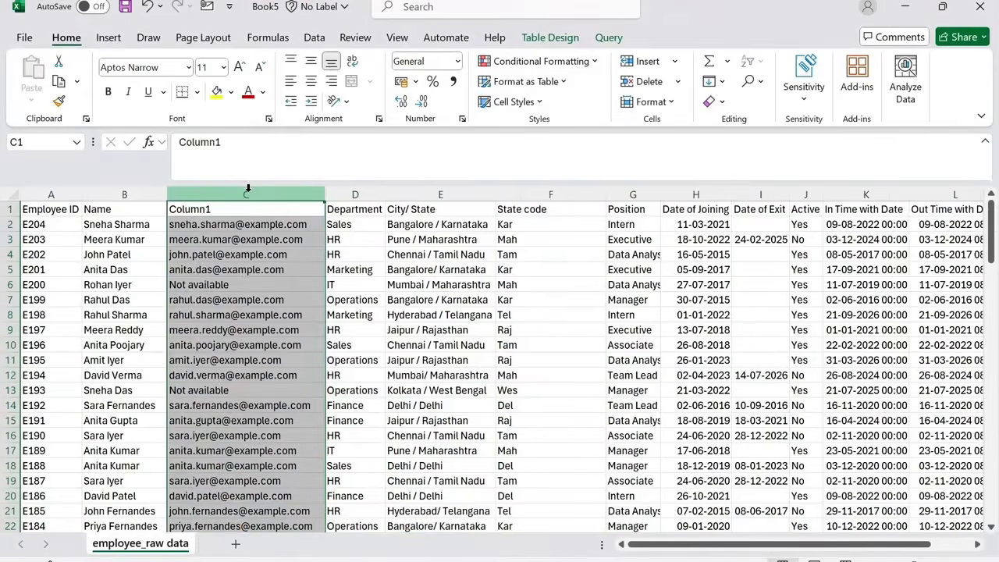
{"action": "left_click", "coordinate": [240, 208]}
{"action": "type", "text": "Email"}
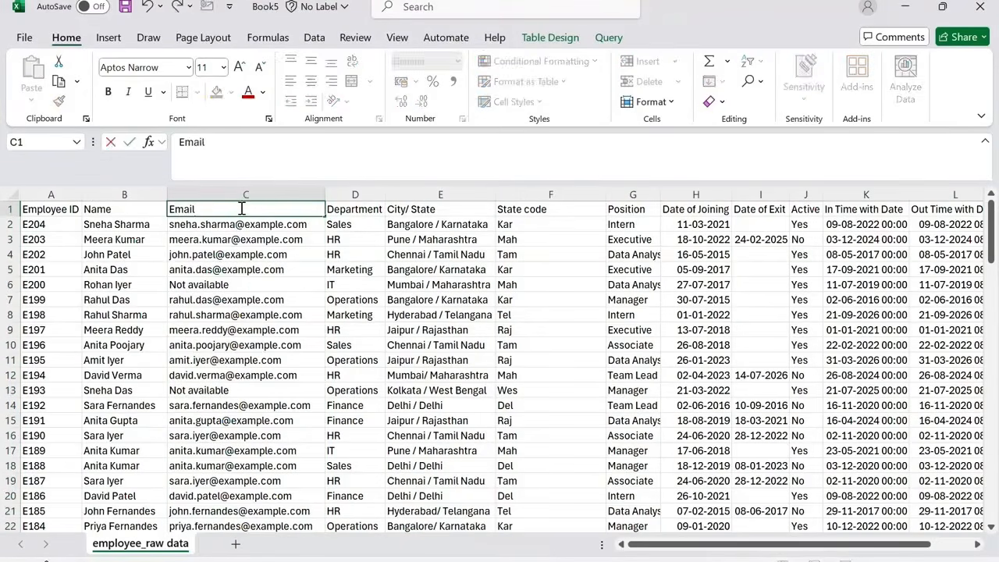
{"action": "key", "text": "Return"}
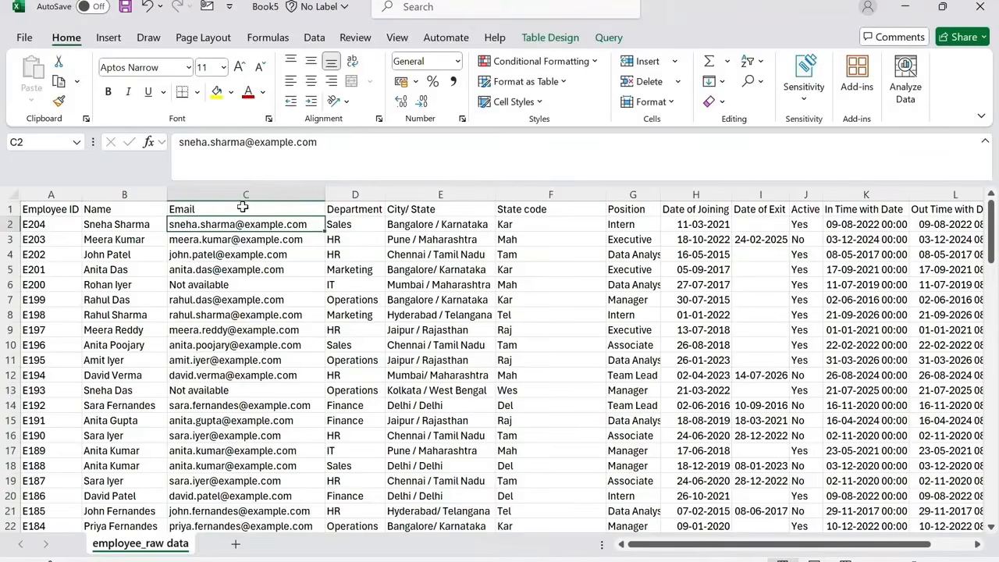
Select all blank cells in the Date of Exit column and fill them with the =TODAY() formula.
{"action": "left_click", "coordinate": [754, 190]}
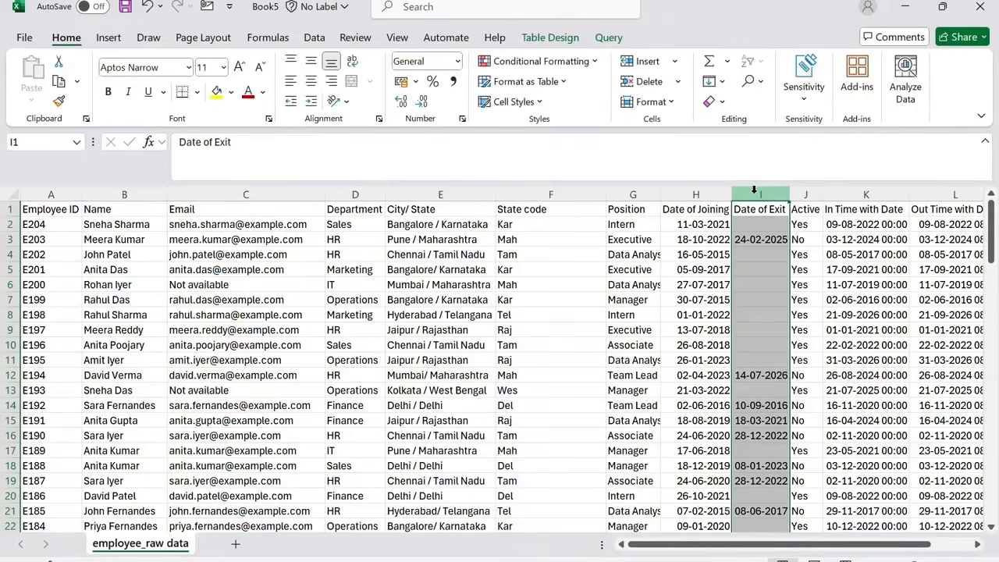
{"action": "left_click", "coordinate": [758, 81]}
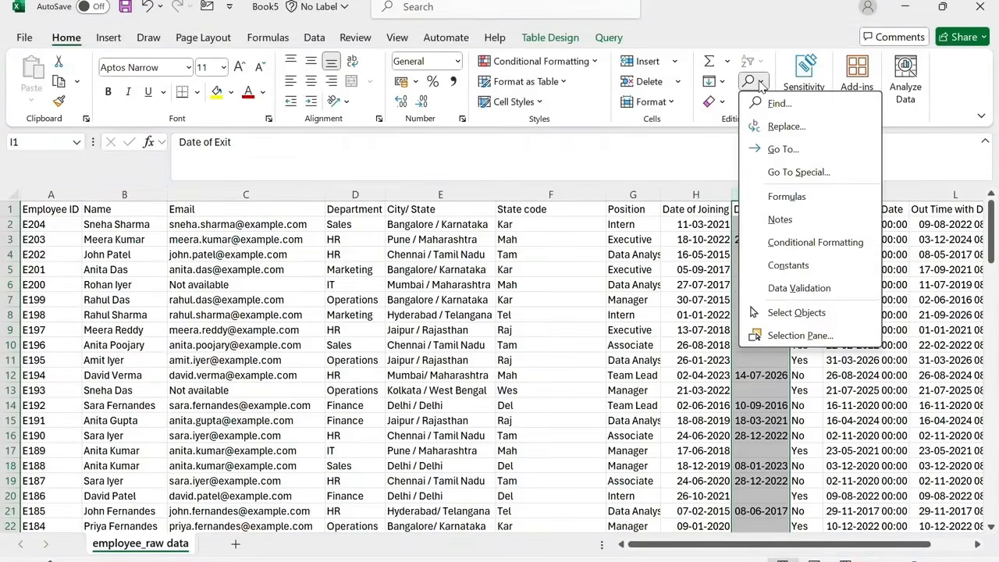
{"action": "left_click", "coordinate": [804, 172]}
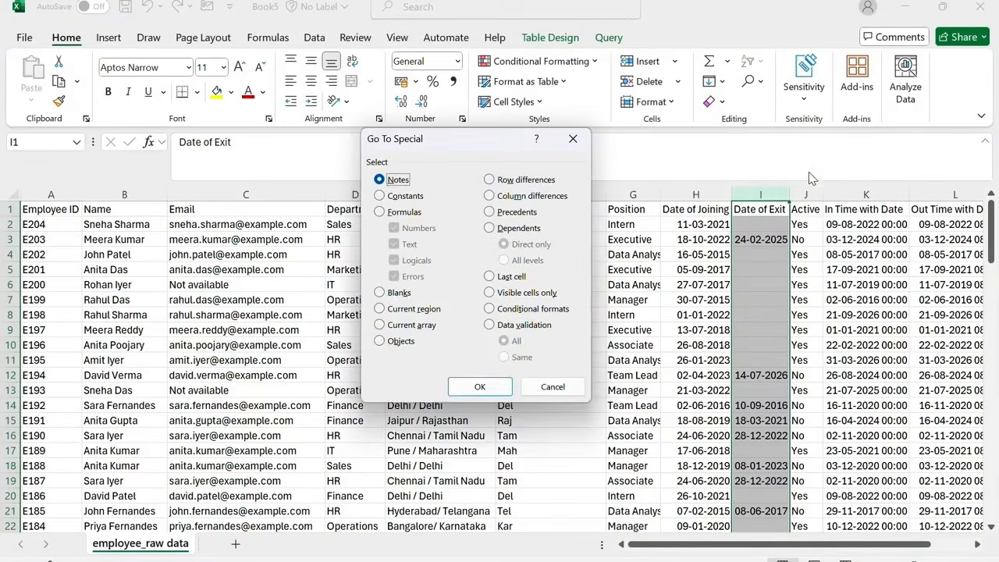
{"action": "left_click", "coordinate": [395, 293]}
{"action": "left_click", "coordinate": [462, 387]}
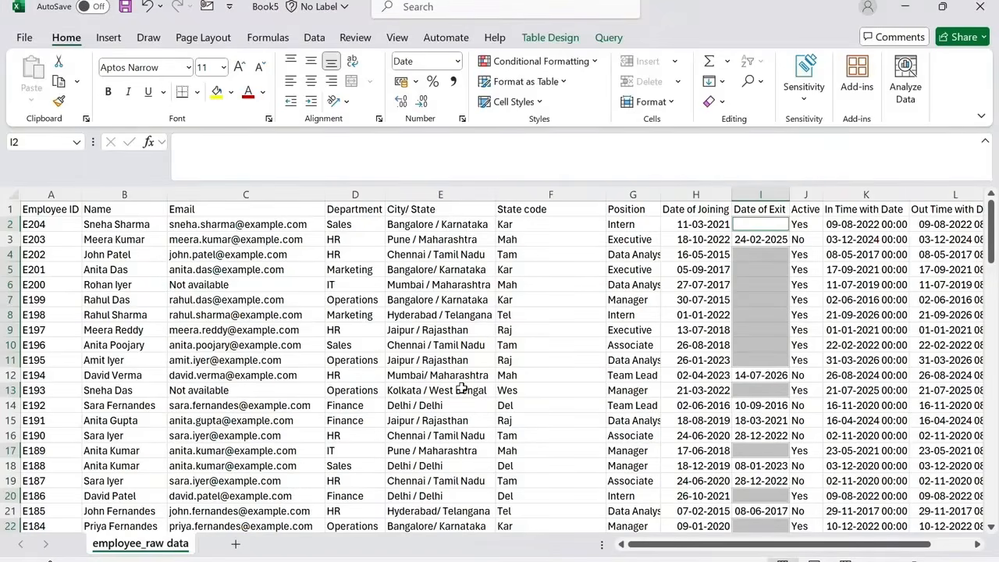
{"action": "type", "text": "NA"}
{"action": "key", "text": "ctrl+Return"}
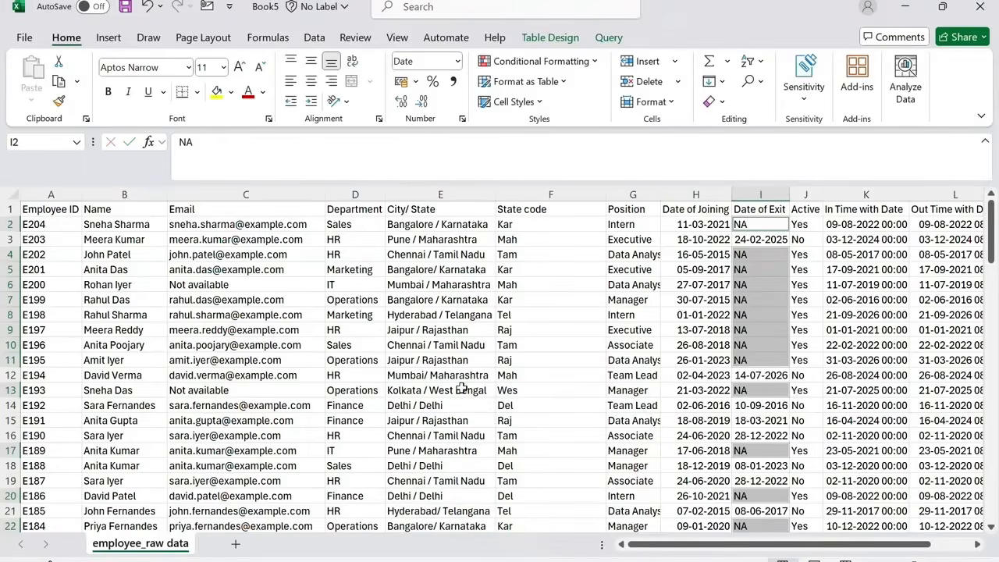
{"action": "key", "text": "ctrl+z"}
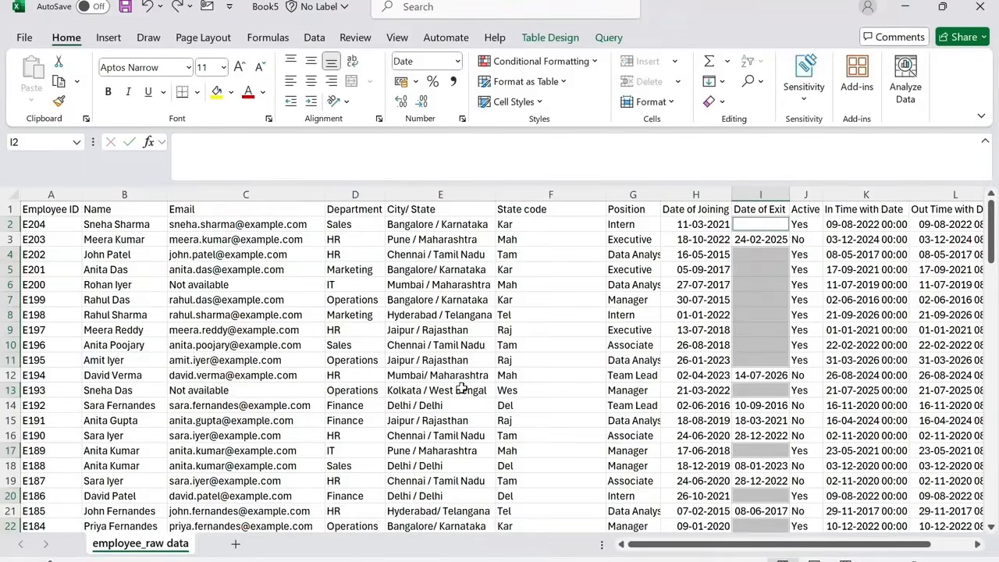
{"action": "type", "text": "=today"}
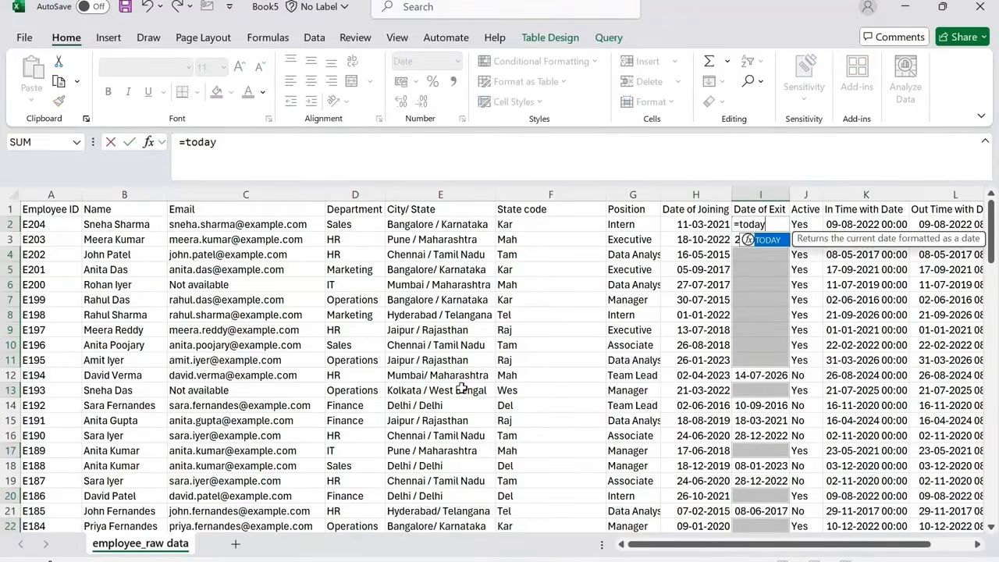
{"action": "type", "text": "()"}
{"action": "key", "text": "ctrl+Return"}
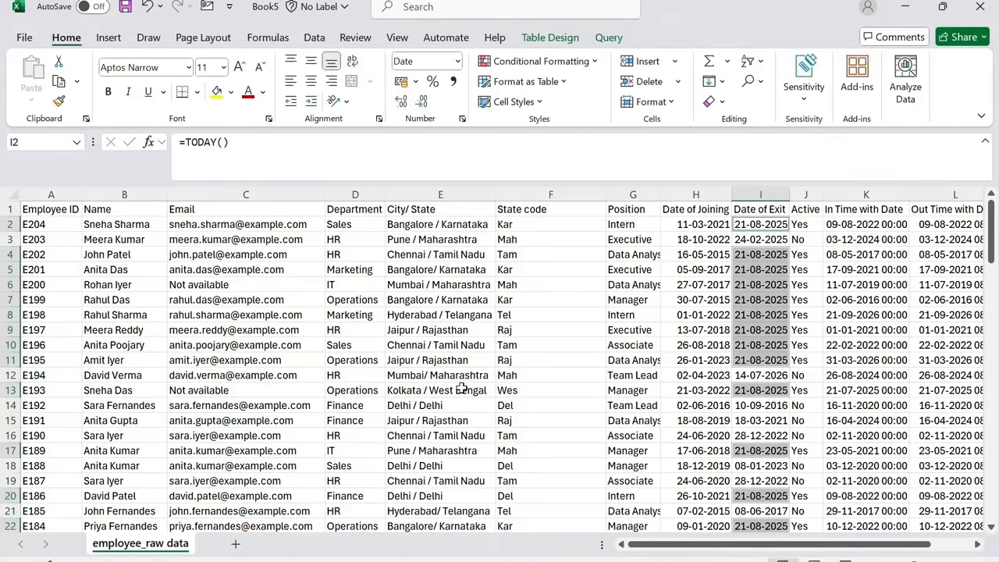
Convert the Date of Exit column's formulas to static values with Paste Special Values.
{"action": "left_click", "coordinate": [761, 238]}
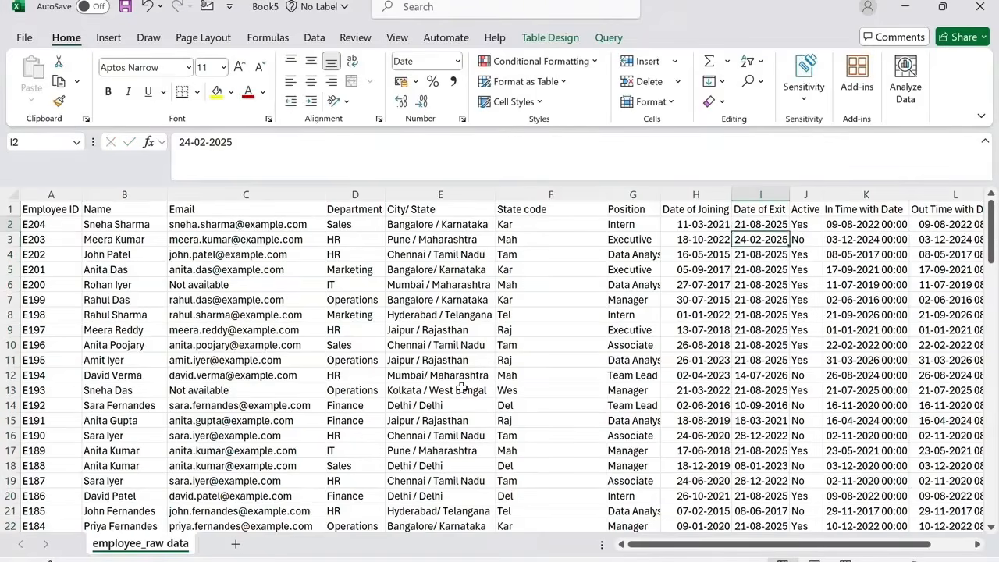
{"action": "left_click", "coordinate": [761, 224]}
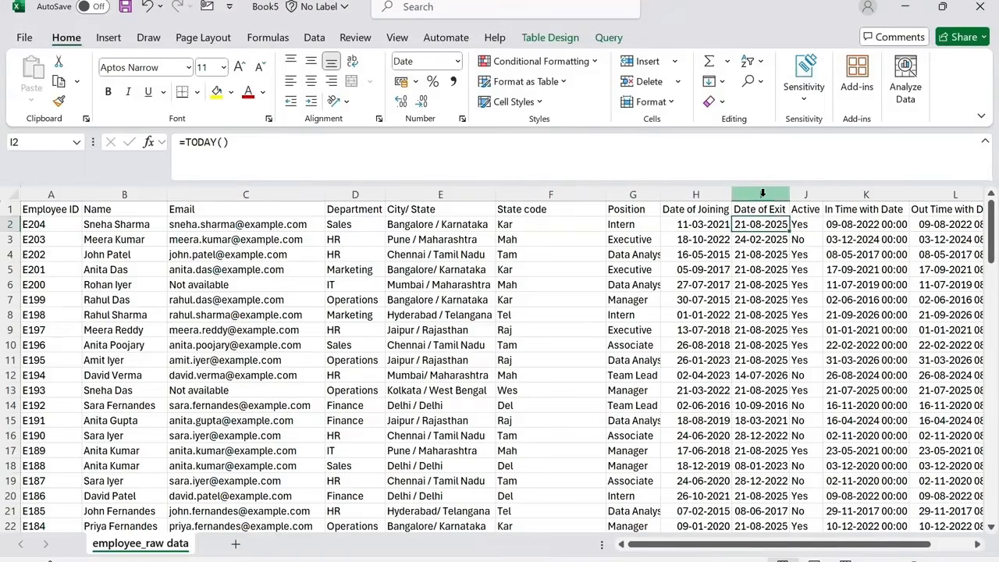
{"action": "left_click", "coordinate": [763, 194]}
{"action": "key", "text": "ctrl+c"}
{"action": "key", "text": "ctrl+alt+v"}
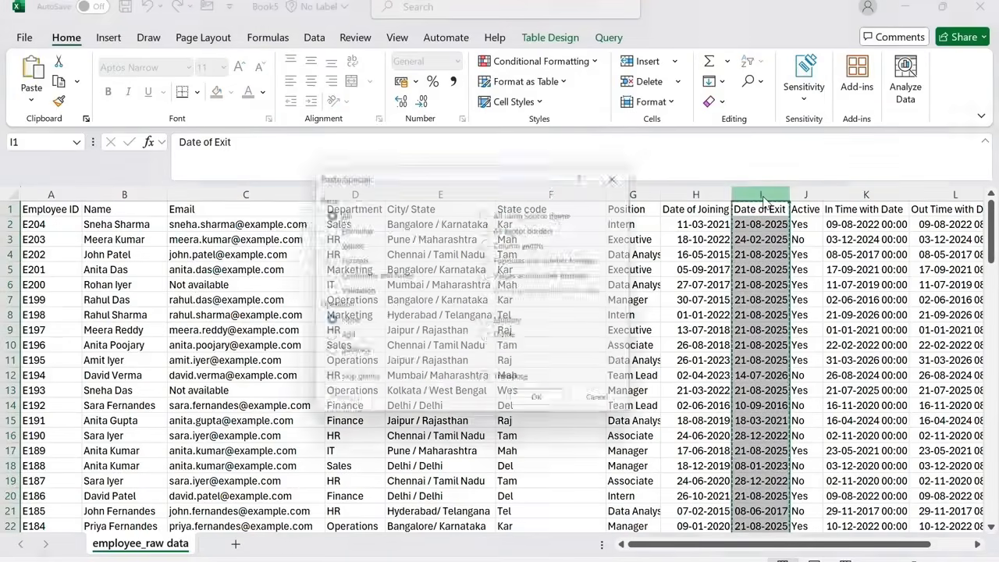
{"action": "key", "text": "v"}
{"action": "key", "text": "Return"}
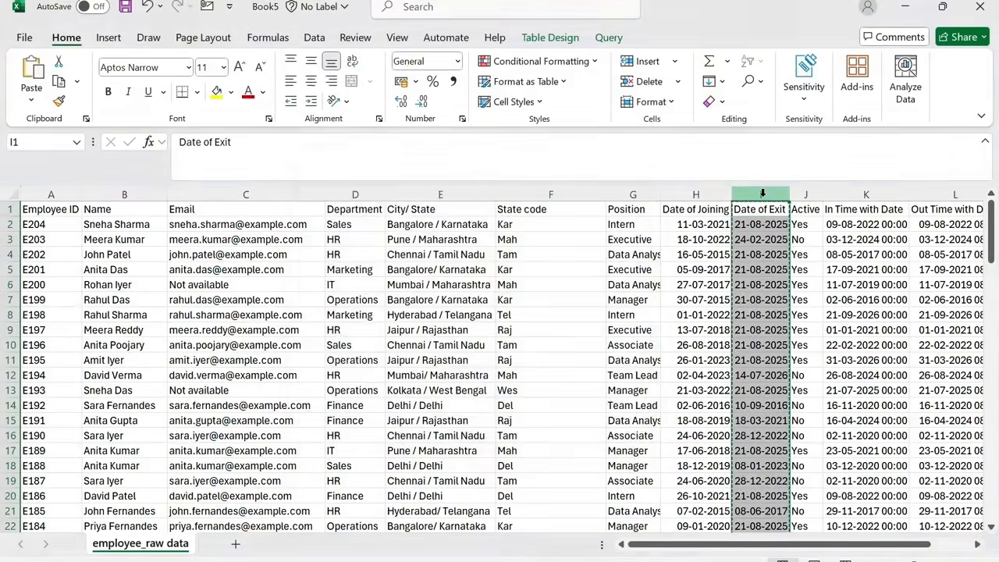
{"action": "left_click", "coordinate": [765, 239]}
{"action": "key", "text": "Escape"}
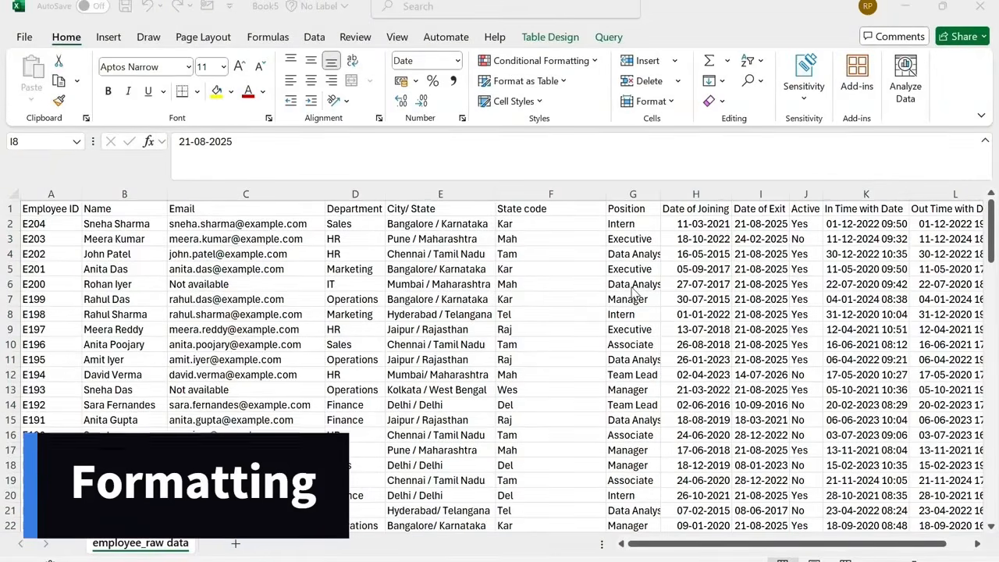
{"action": "left_click", "coordinate": [459, 67]}
{"action": "left_click", "coordinate": [458, 64]}
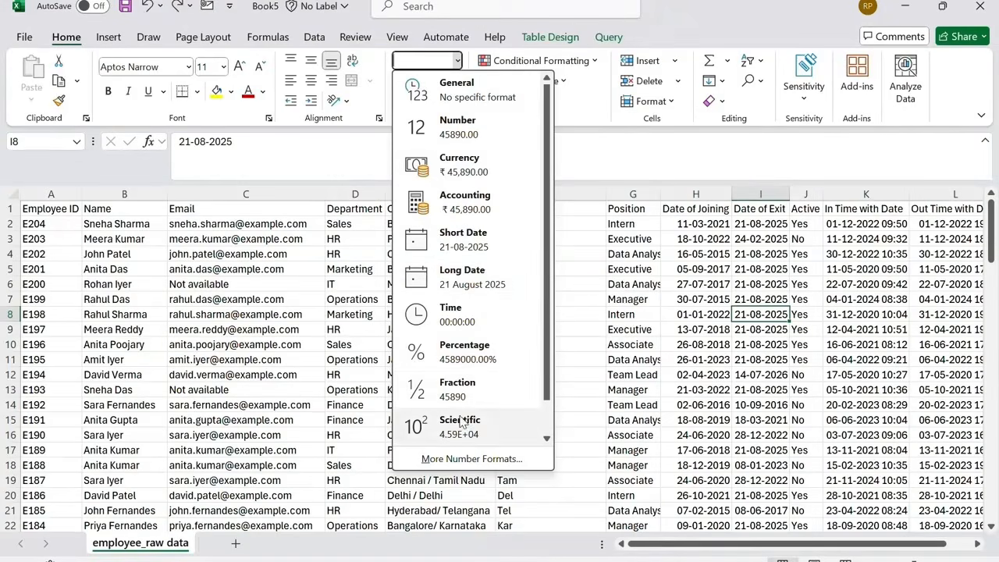
{"action": "left_click", "coordinate": [465, 459]}
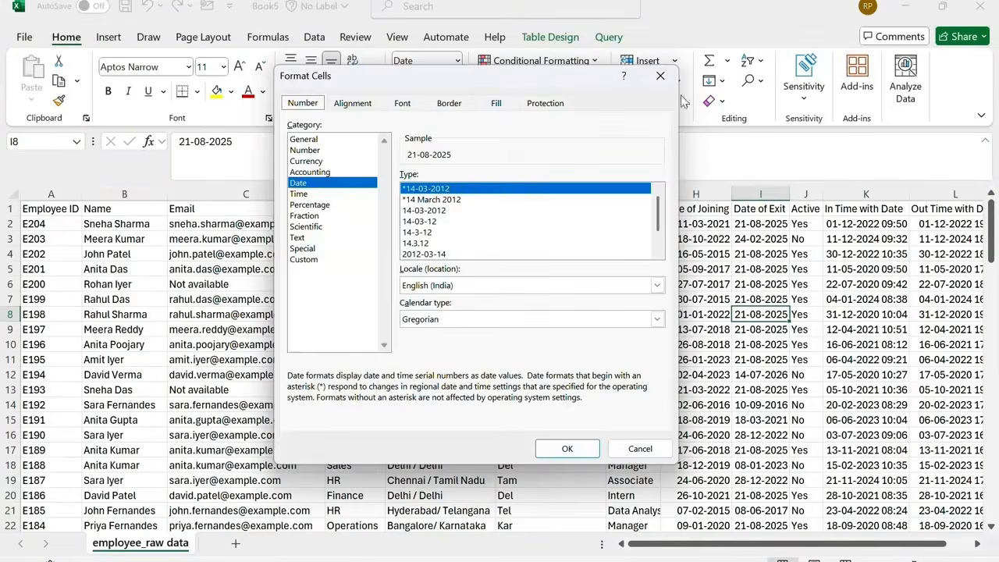
{"action": "left_click", "coordinate": [660, 75]}
Format the Date of Joining and Date of Exit columns with the 2012-03-14 (year-month-day) date type.
{"action": "left_click_drag", "start_coordinate": [702, 224], "coordinate": [757, 224]}
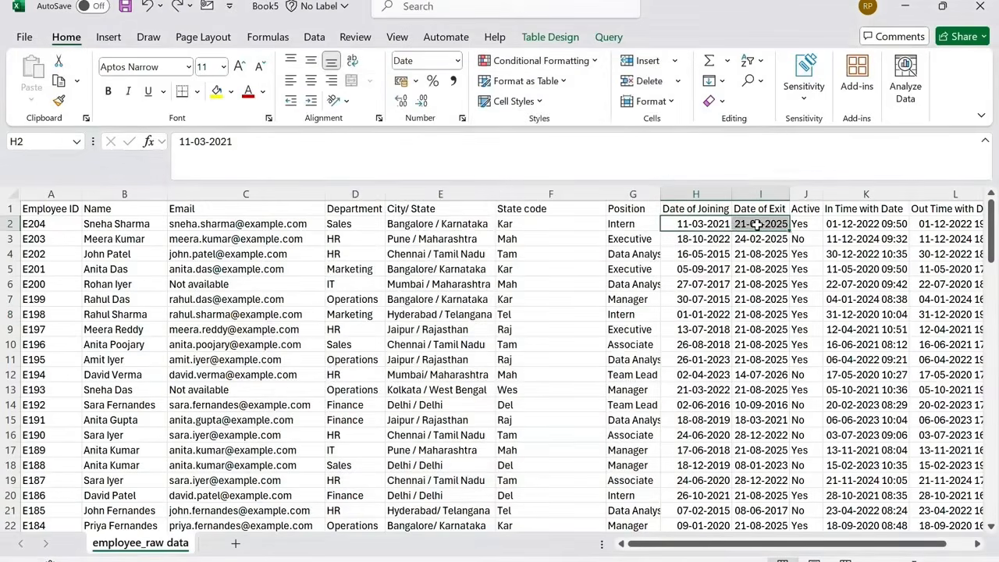
{"action": "key", "text": "ctrl+shift+Down"}
{"action": "right_click", "coordinate": [757, 224]}
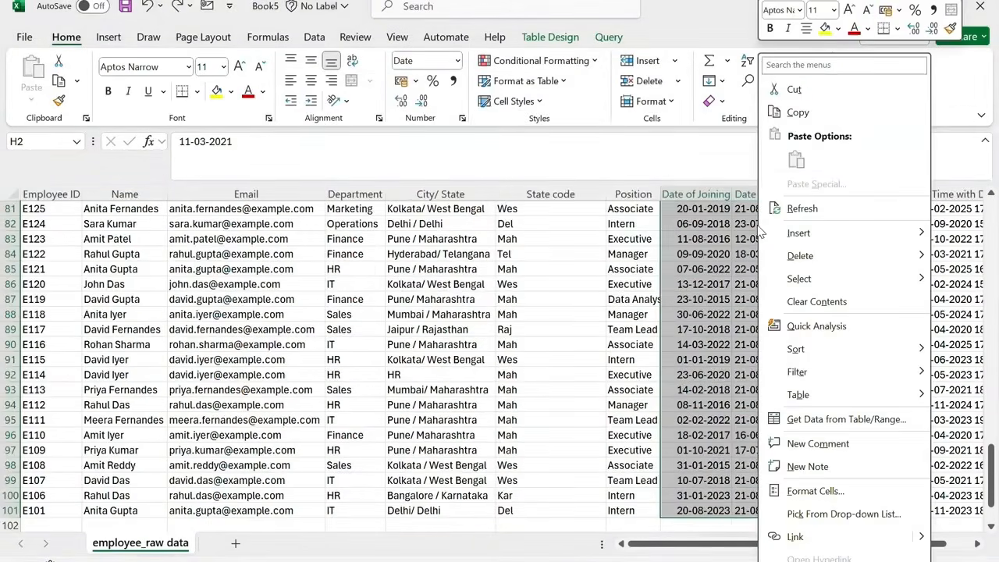
{"action": "left_click", "coordinate": [828, 491]}
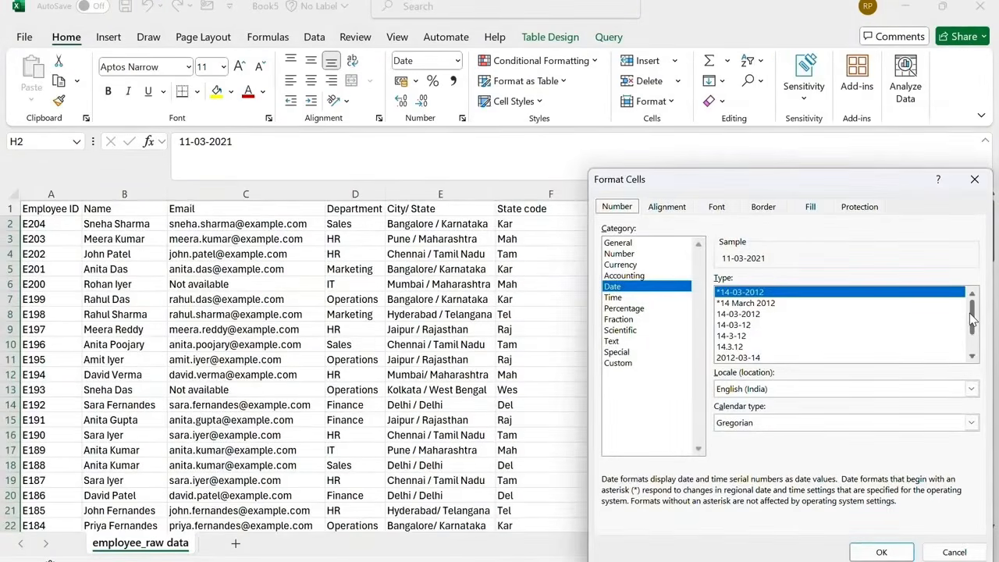
{"action": "left_click_drag", "start_coordinate": [973, 320], "coordinate": [973, 338]}
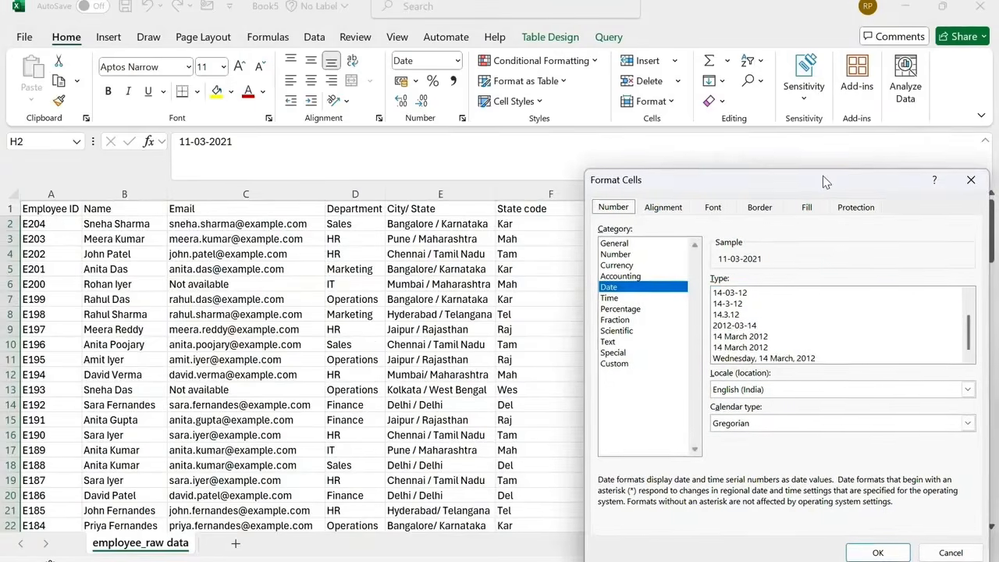
{"action": "left_click_drag", "start_coordinate": [822, 175], "coordinate": [422, 137]}
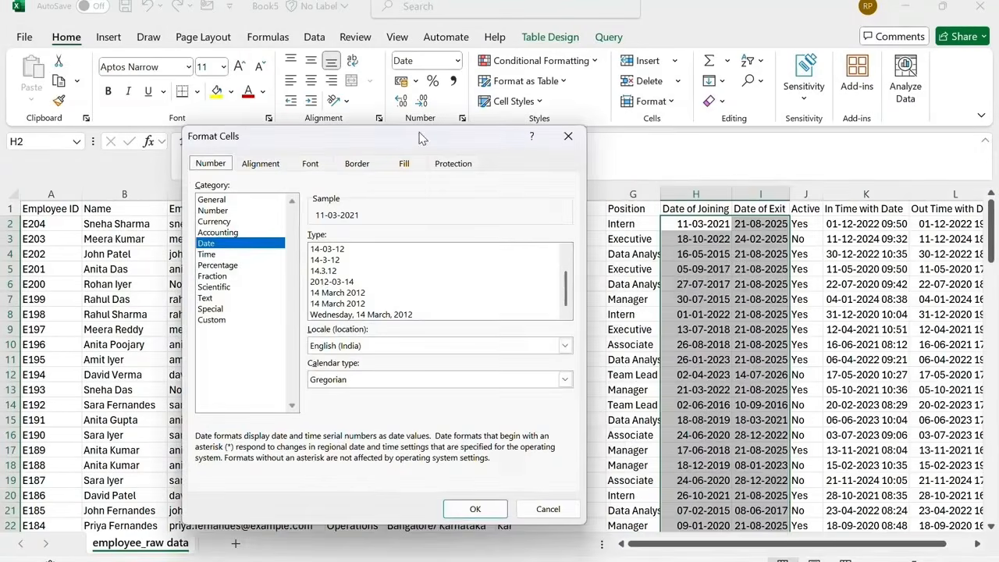
{"action": "left_click", "coordinate": [341, 282]}
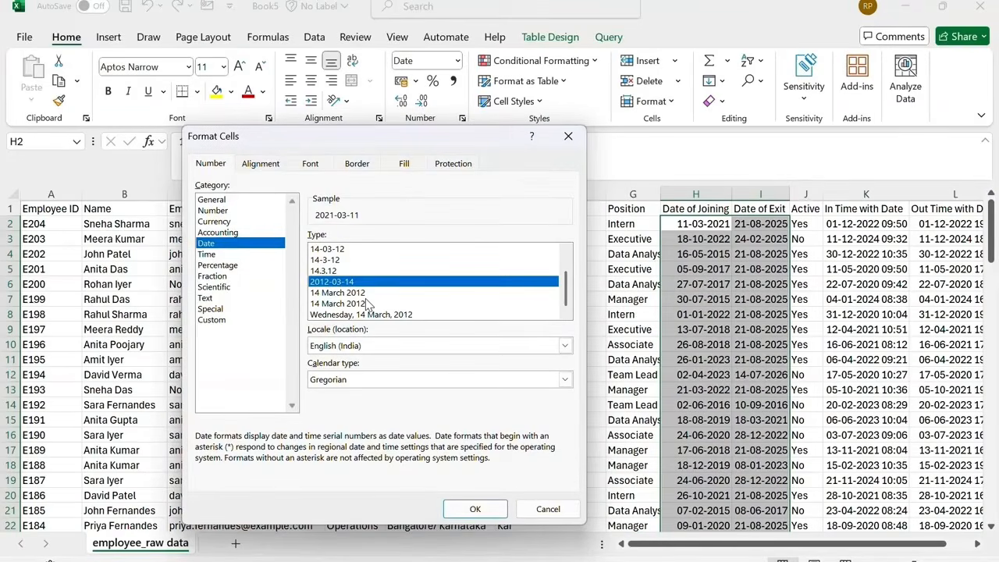
{"action": "left_click", "coordinate": [475, 508]}
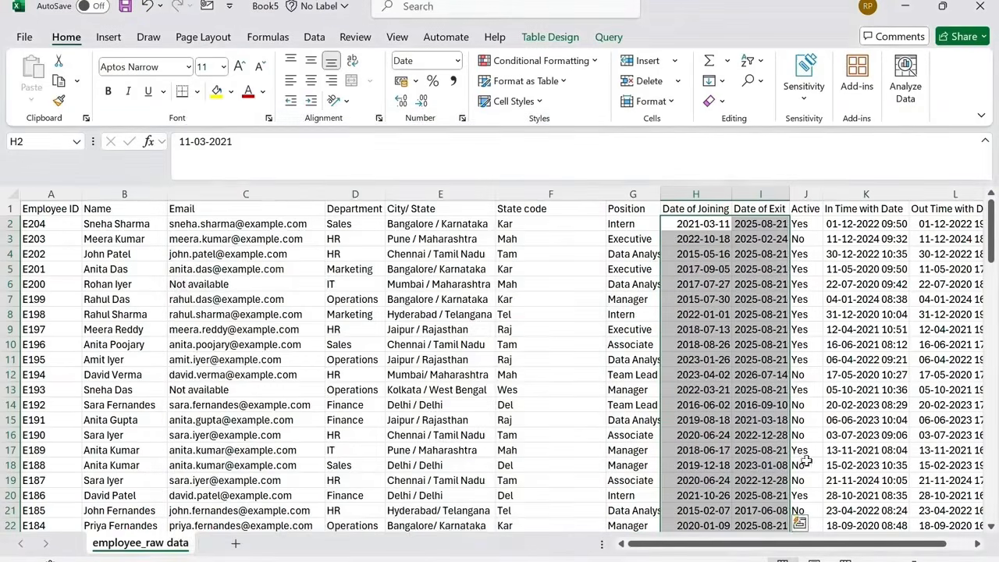
Add a new column header named Office hrs after Out Time with Date.
{"action": "scroll", "coordinate": [965, 219], "scroll_direction": "right", "scroll_amount": 2}
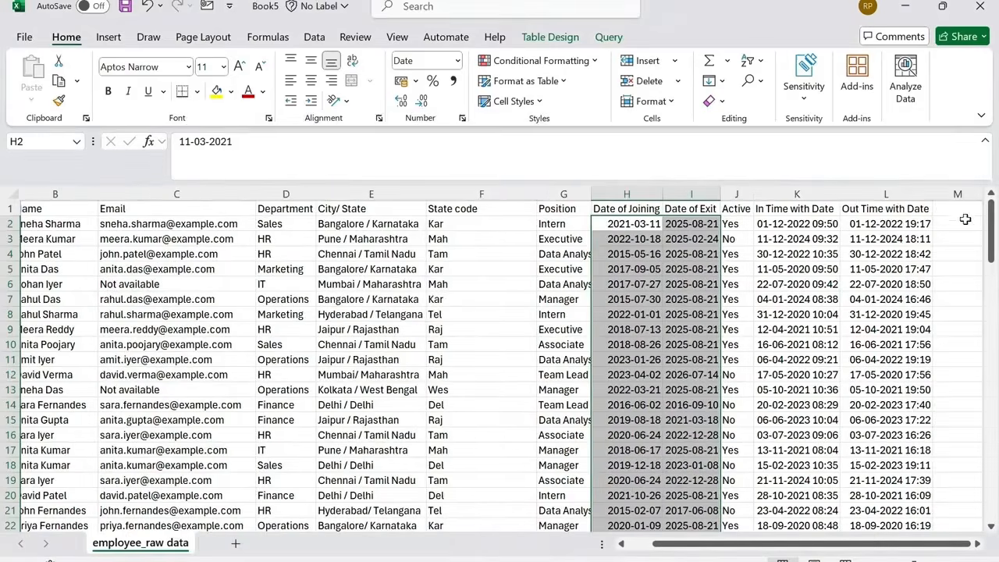
{"action": "left_click", "coordinate": [964, 208]}
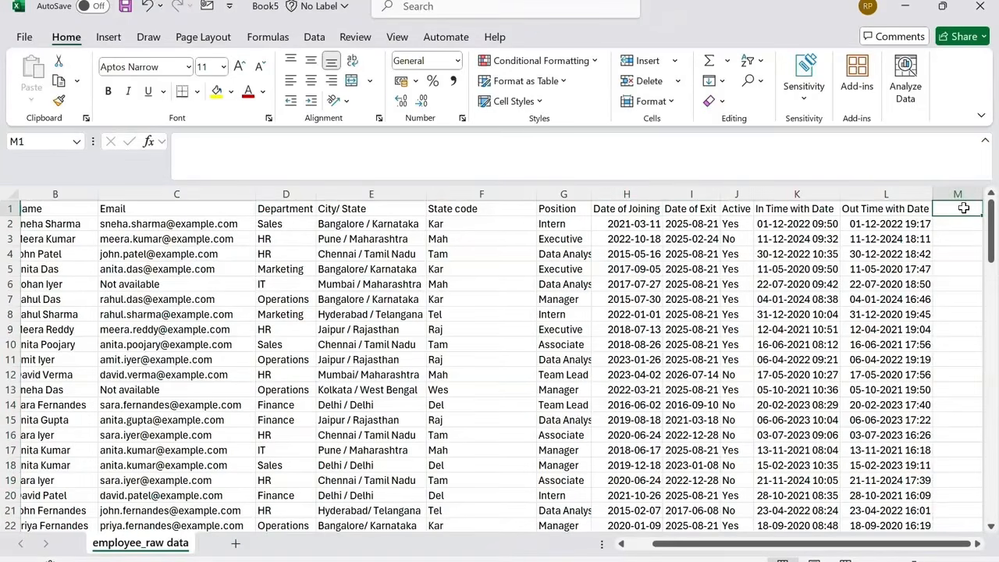
{"action": "type", "text": "Office hrs"}
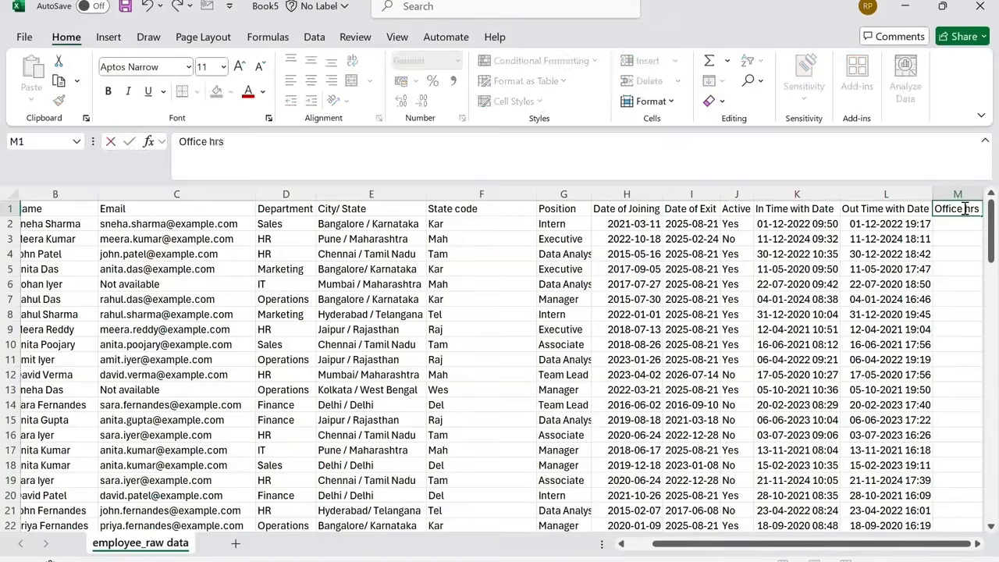
{"action": "key", "text": "Return"}
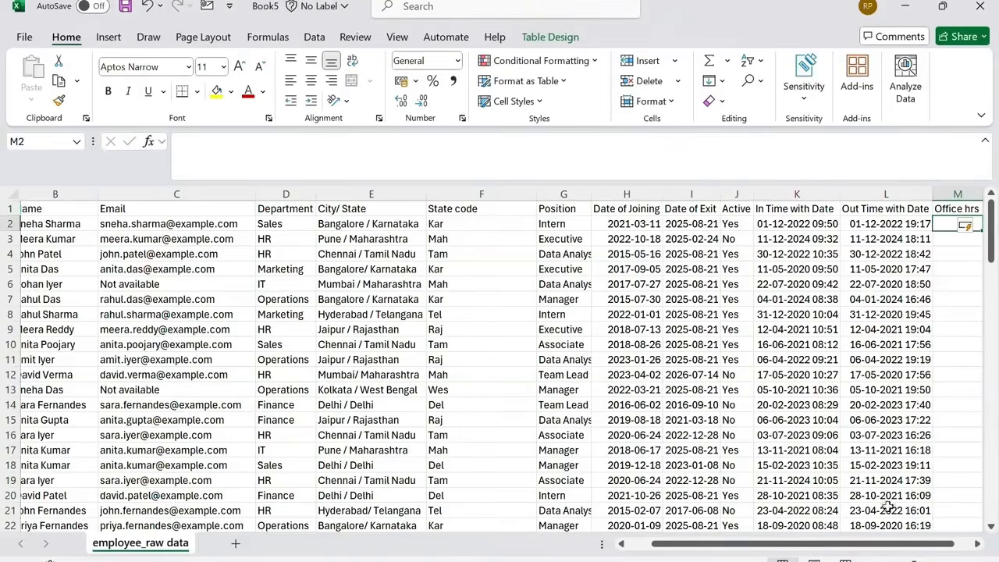
Calculate Office hrs as Out Time with Date minus In Time with Date and fill the formula down the column.
{"action": "left_click_drag", "start_coordinate": [892, 546], "coordinate": [923, 549]}
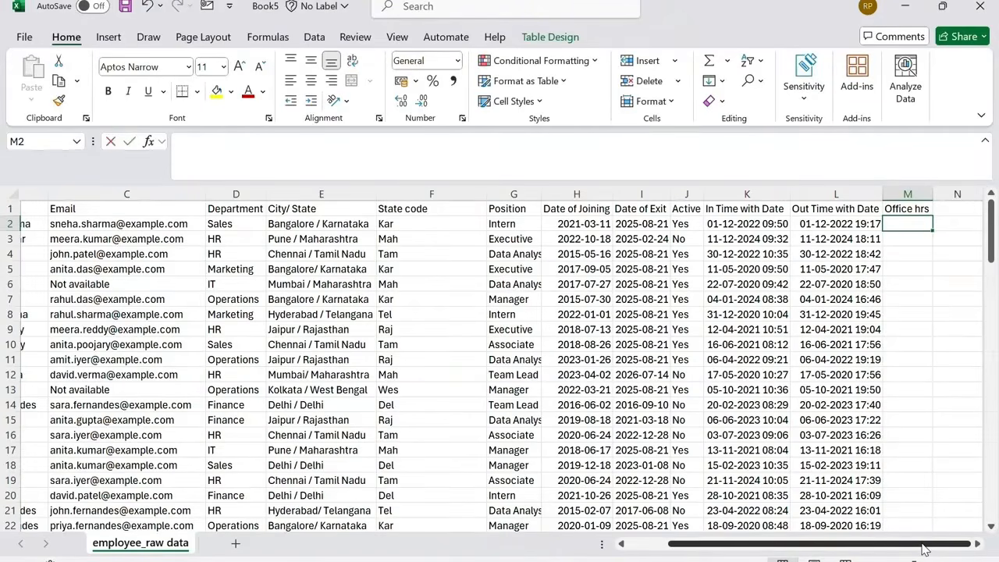
{"action": "type", "text": "="}
{"action": "key", "text": "Left"}
{"action": "type", "text": "-"}
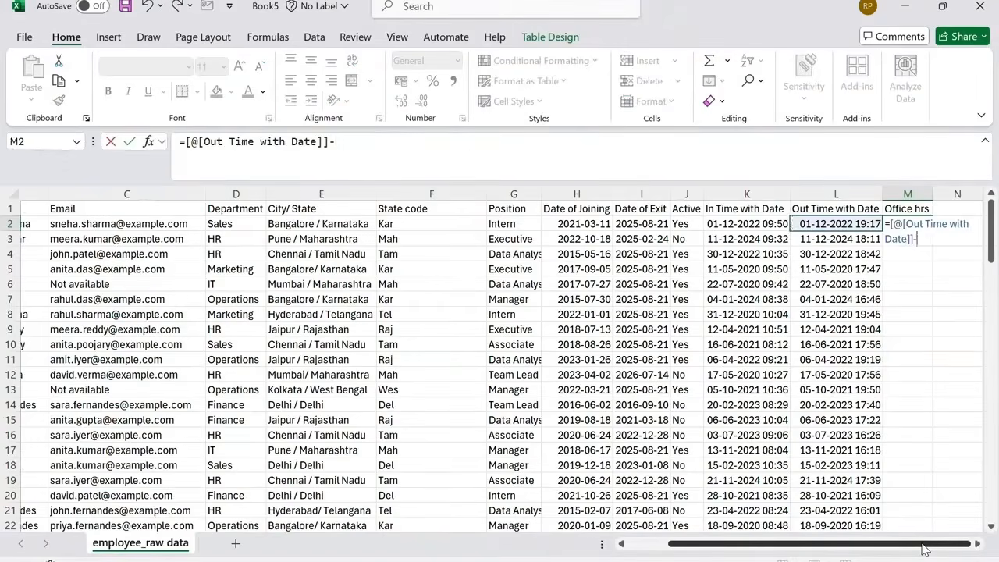
{"action": "key", "text": "Left"}
{"action": "key", "text": "Left"}
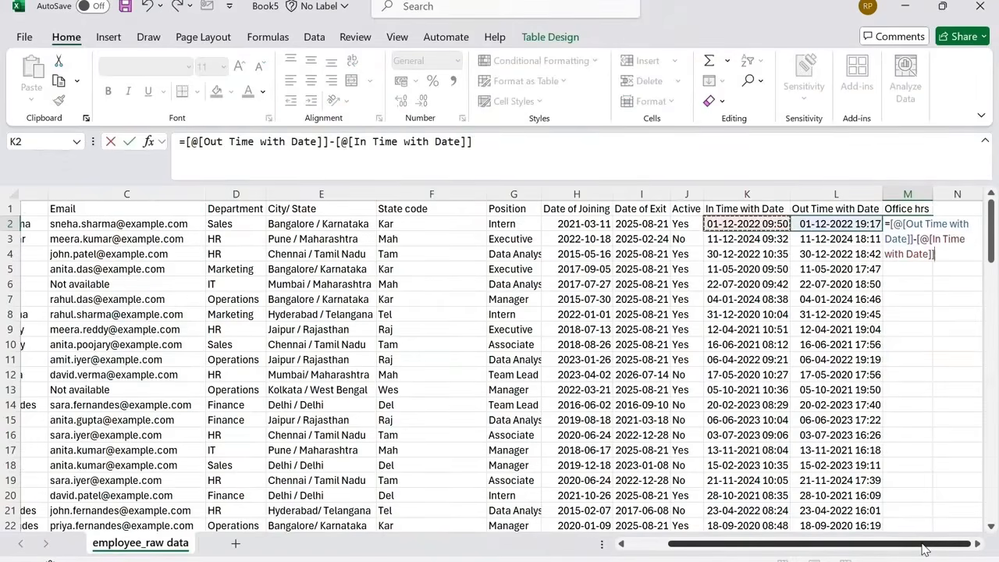
{"action": "key", "text": "Return"}
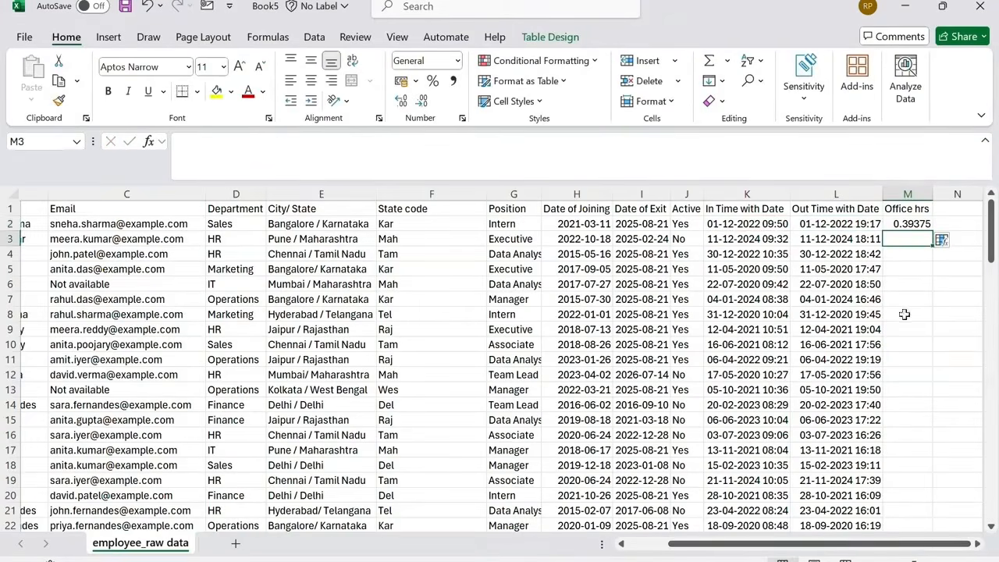
{"action": "left_click", "coordinate": [913, 223]}
{"action": "double_click", "coordinate": [934, 231]}
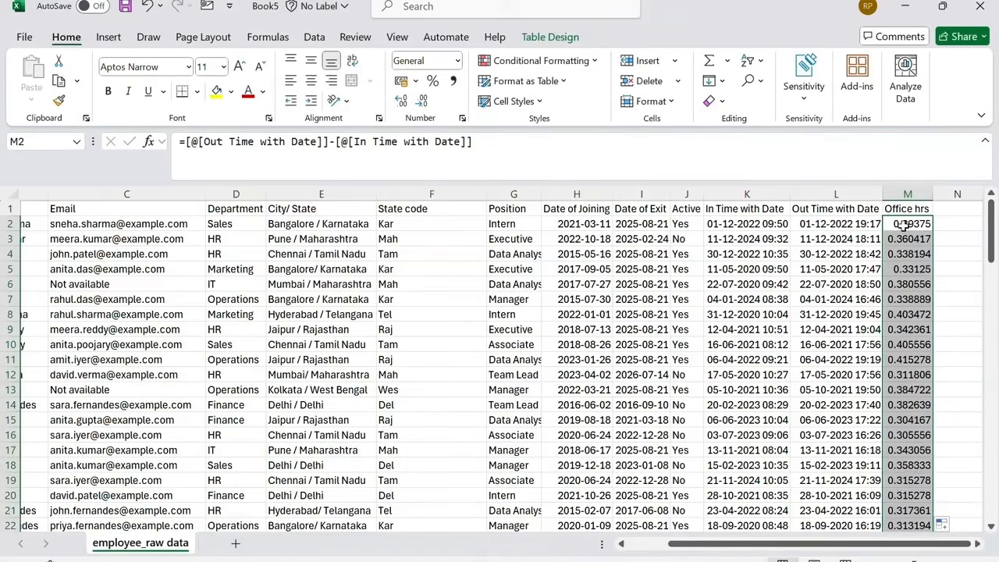
Format the Office hrs column with the custom time format hh:mm:ss.
{"action": "right_click", "coordinate": [906, 224]}
{"action": "left_click", "coordinate": [773, 492]}
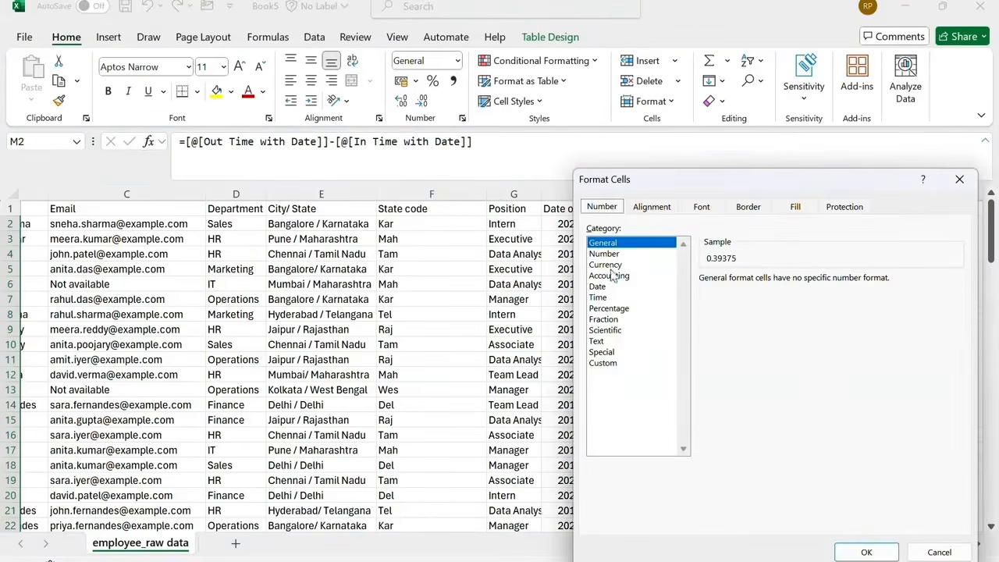
{"action": "left_click", "coordinate": [598, 297]}
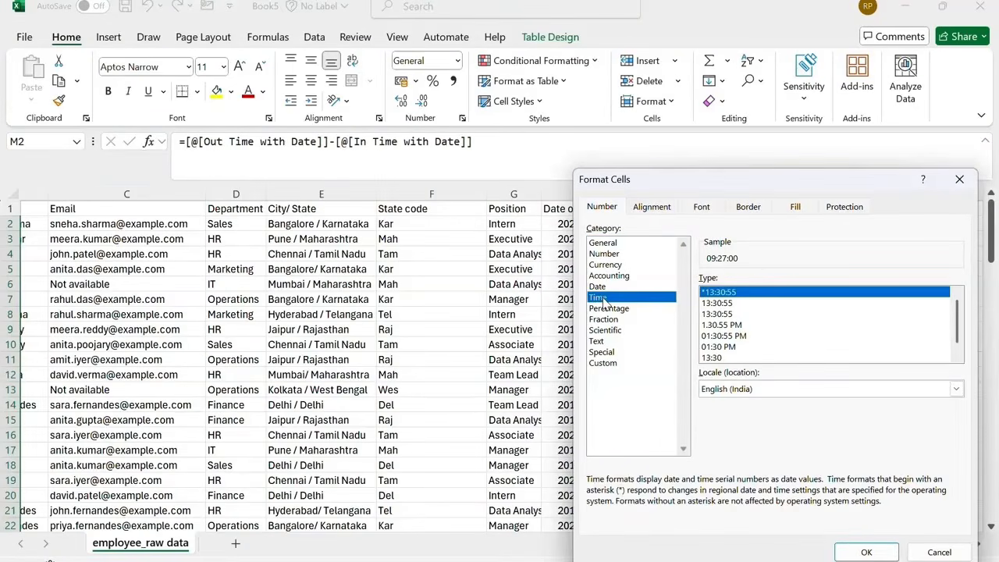
{"action": "left_click", "coordinate": [602, 363]}
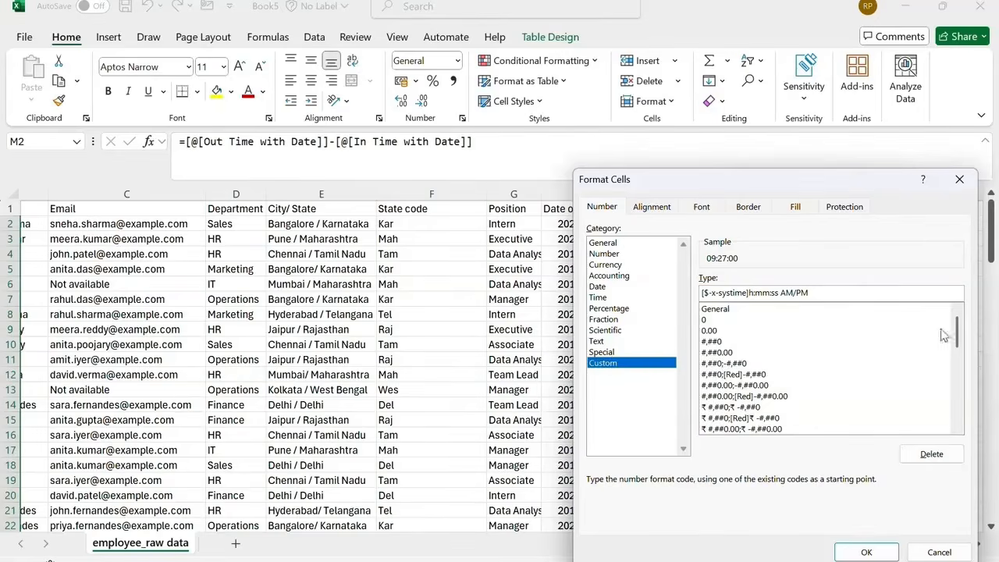
{"action": "left_click_drag", "start_coordinate": [958, 332], "coordinate": [972, 384]}
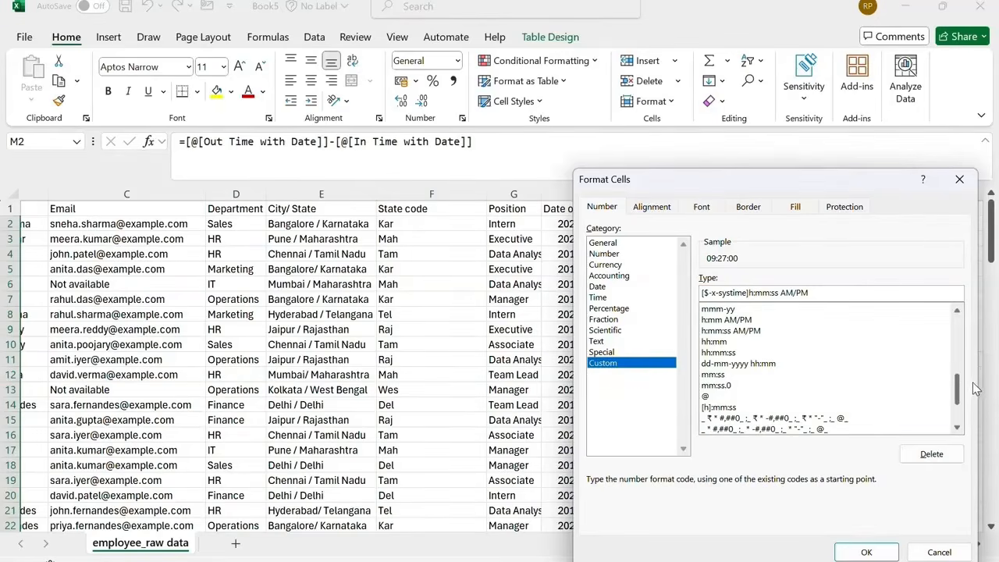
{"action": "left_click", "coordinate": [720, 352]}
{"action": "left_click", "coordinate": [867, 551]}
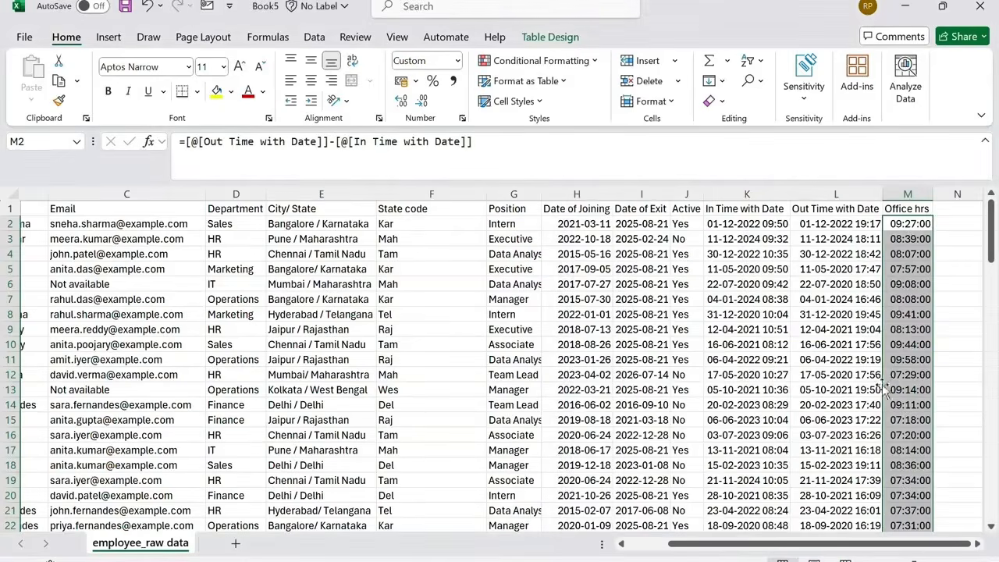
{"action": "left_click", "coordinate": [921, 225]}
{"action": "left_click", "coordinate": [814, 224]}
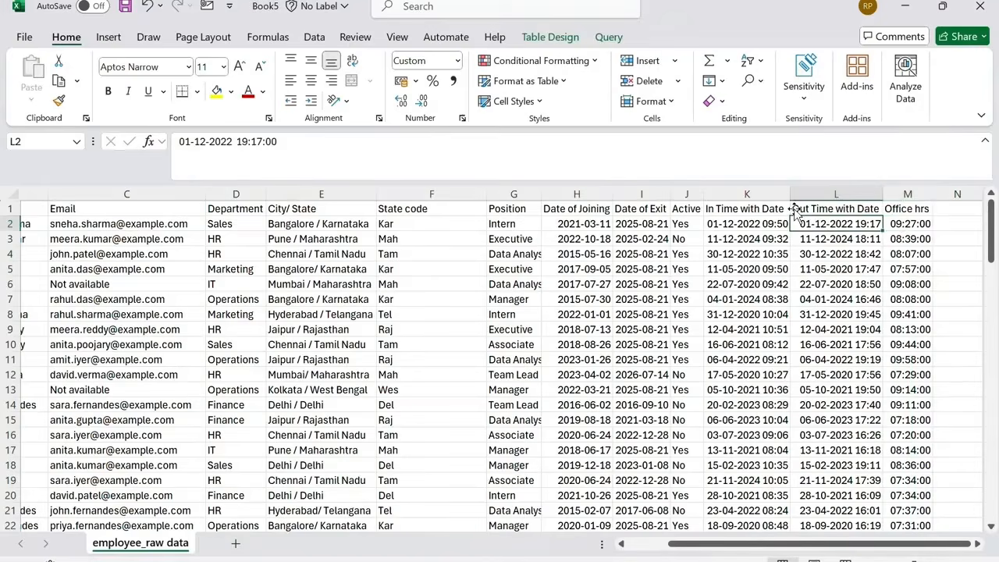
{"action": "left_click", "coordinate": [237, 145]}
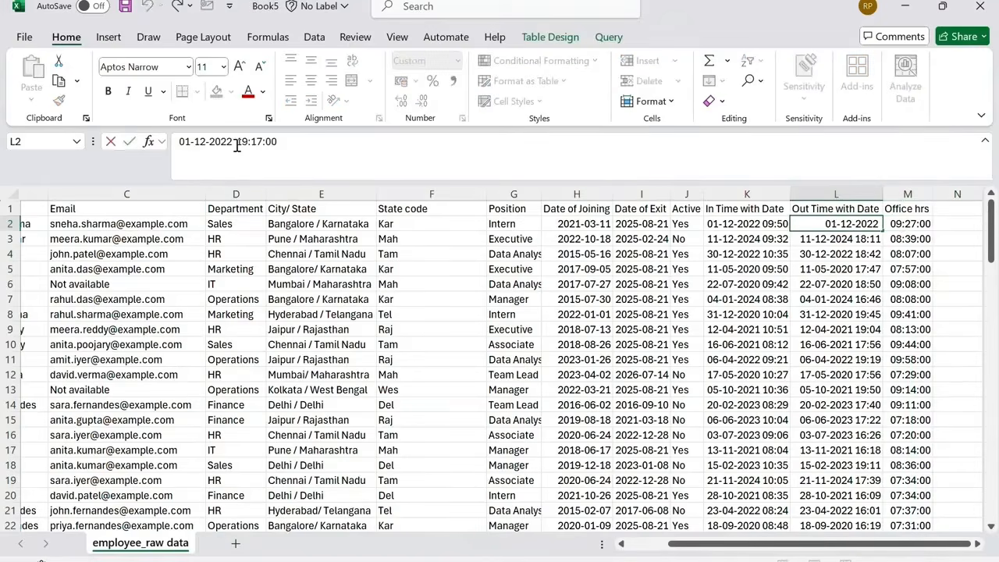
{"action": "key", "text": "BackSpace"}
{"action": "type", "text": "2"}
{"action": "key", "text": "Return"}
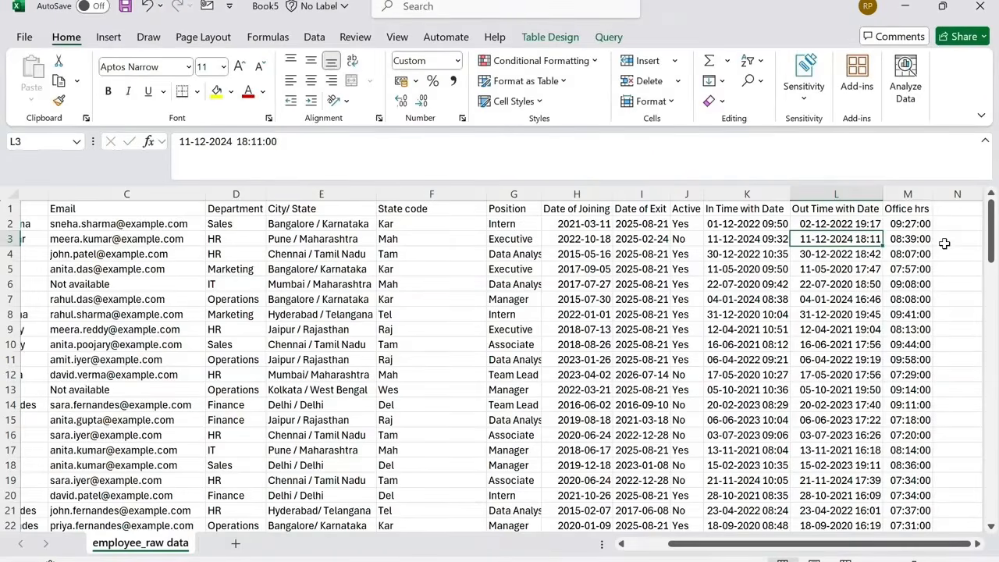
Apply the custom format [hh]:mm:ss to the first Office hrs cell.
{"action": "left_click", "coordinate": [910, 224]}
{"action": "right_click", "coordinate": [910, 224]}
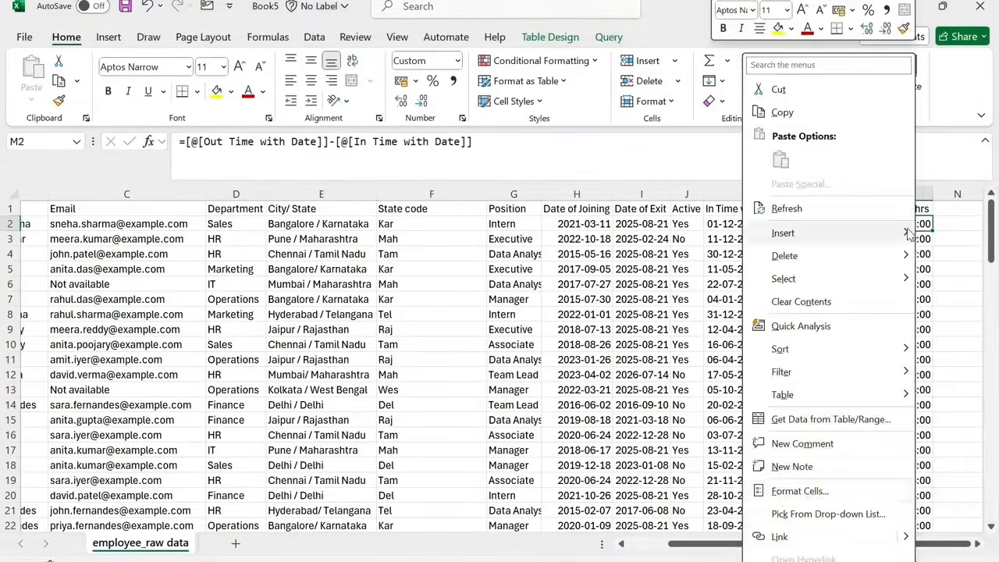
{"action": "left_click", "coordinate": [797, 491]}
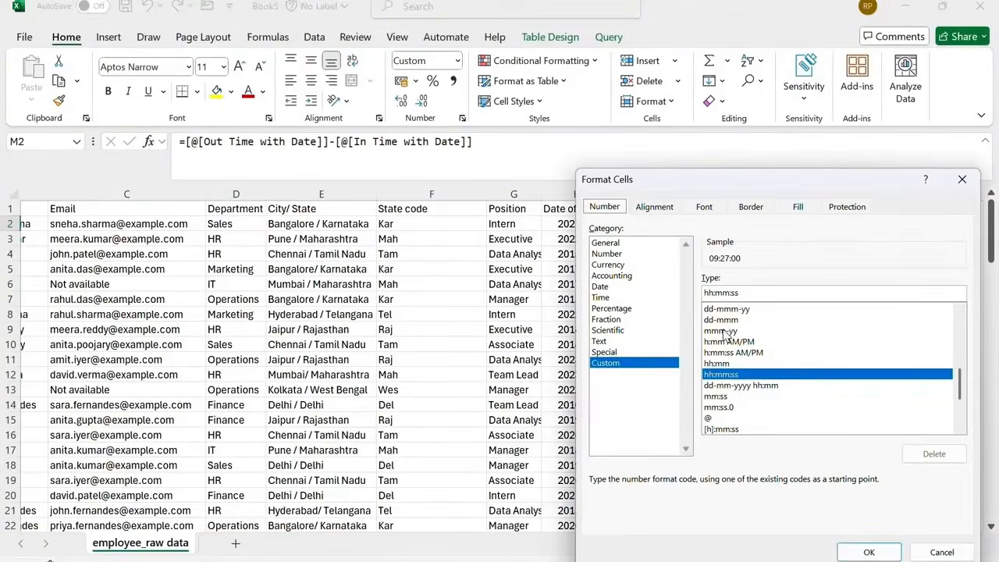
{"action": "left_click", "coordinate": [747, 293]}
{"action": "type", "text": "[hh"}
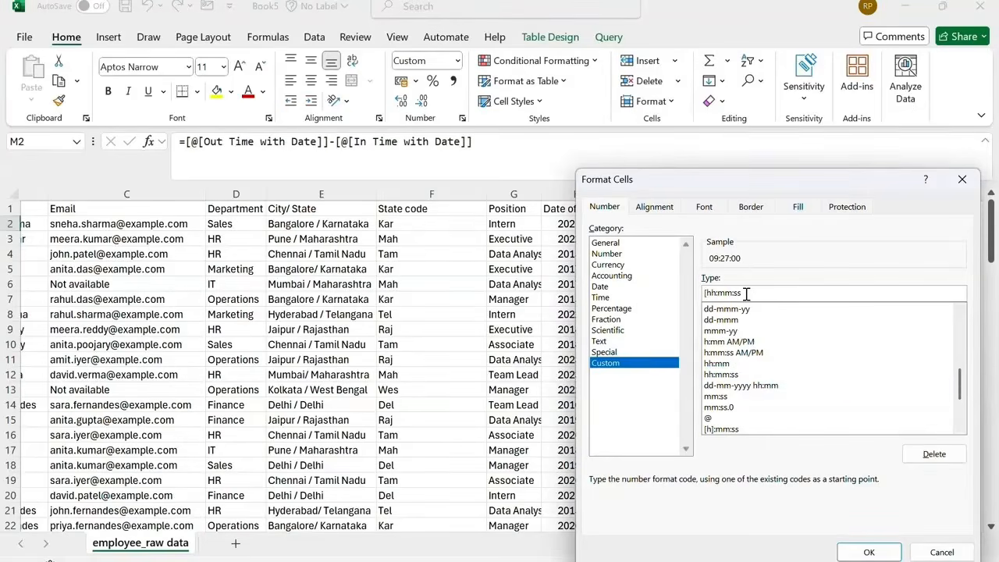
{"action": "type", "text": "]"}
{"action": "left_click", "coordinate": [867, 552]}
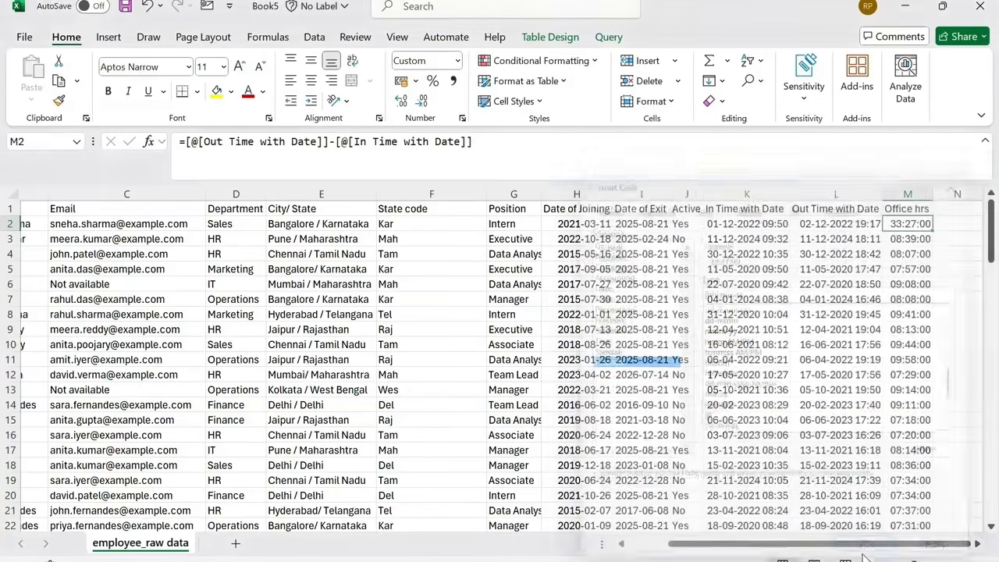
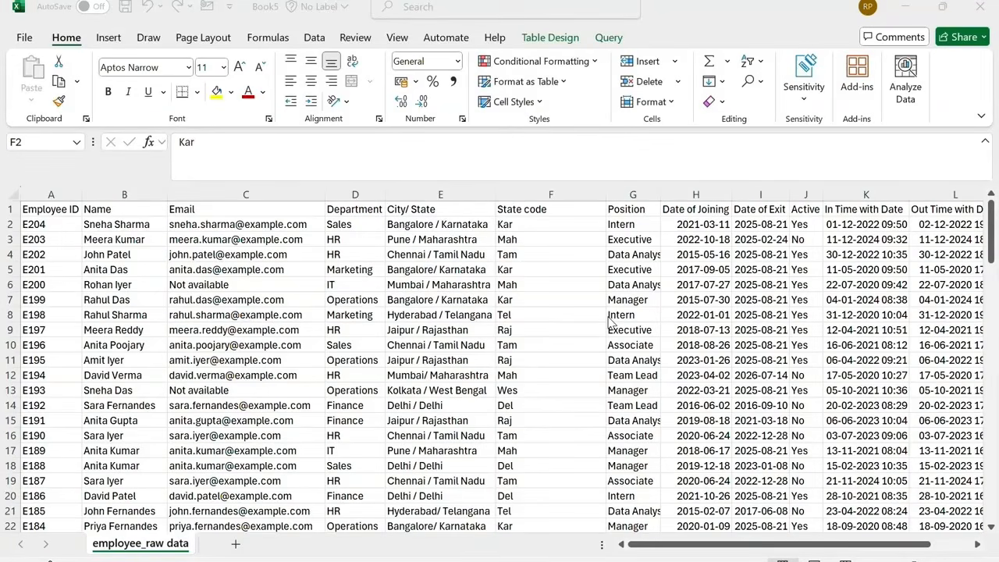
Open the Sort dialog and set the first sort level to Employee ID, A to Z.
{"action": "left_click", "coordinate": [320, 38]}
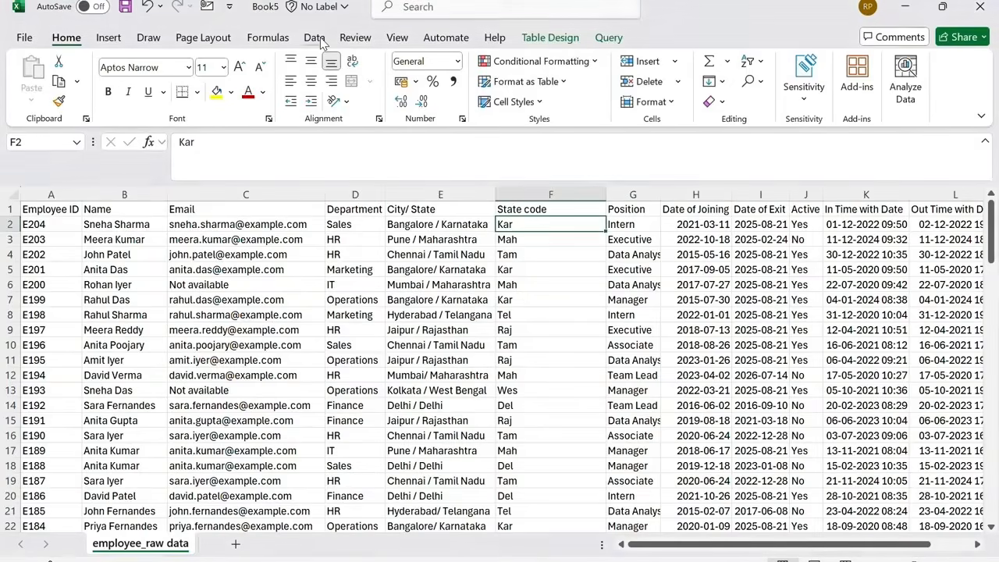
{"action": "left_click", "coordinate": [316, 39]}
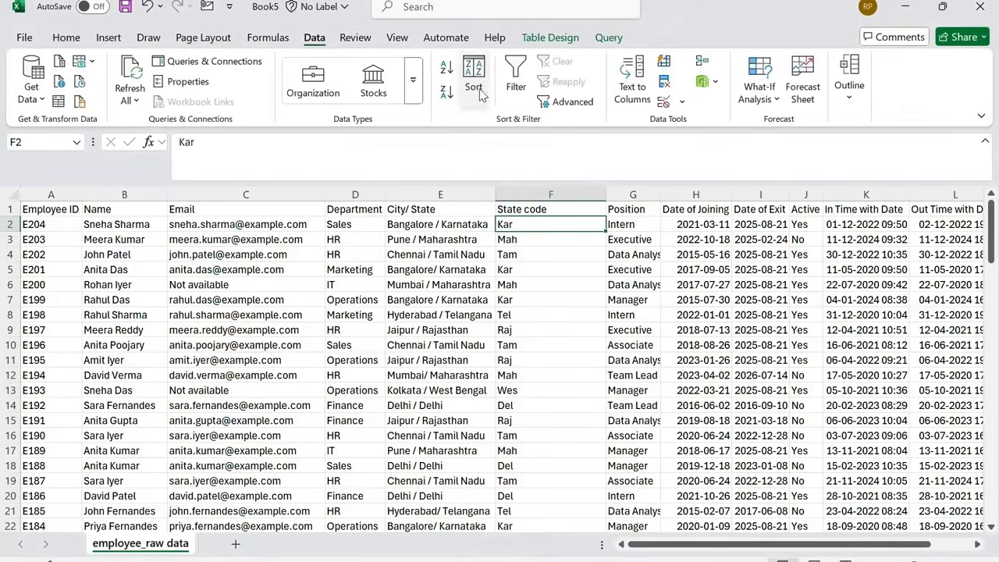
{"action": "left_click", "coordinate": [474, 78]}
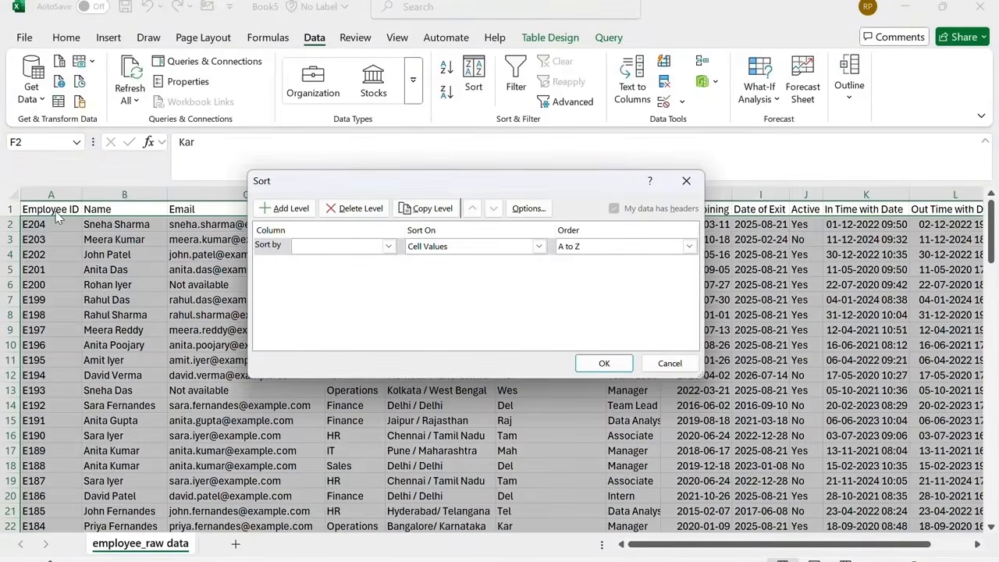
{"action": "left_click", "coordinate": [387, 245]}
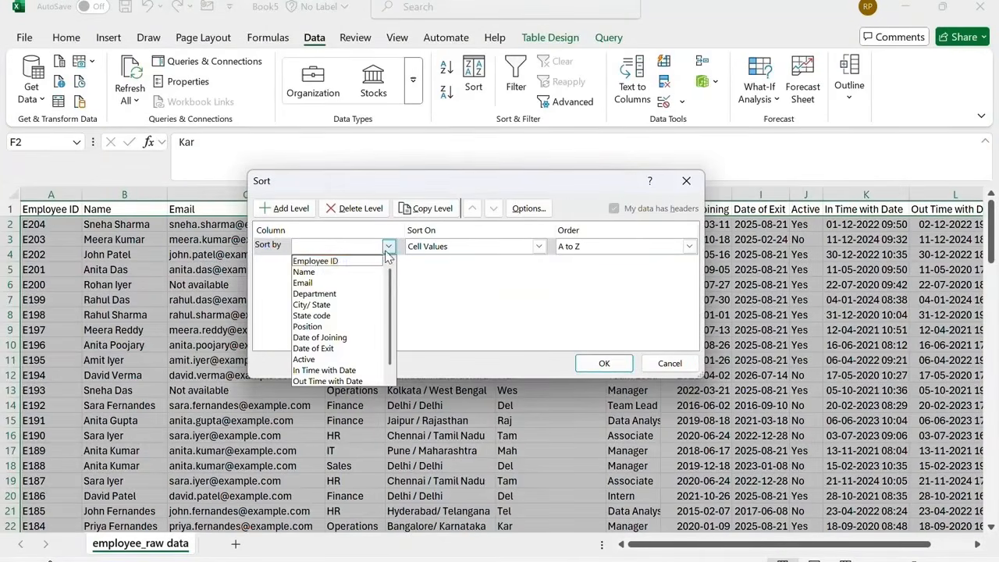
{"action": "left_click", "coordinate": [372, 262]}
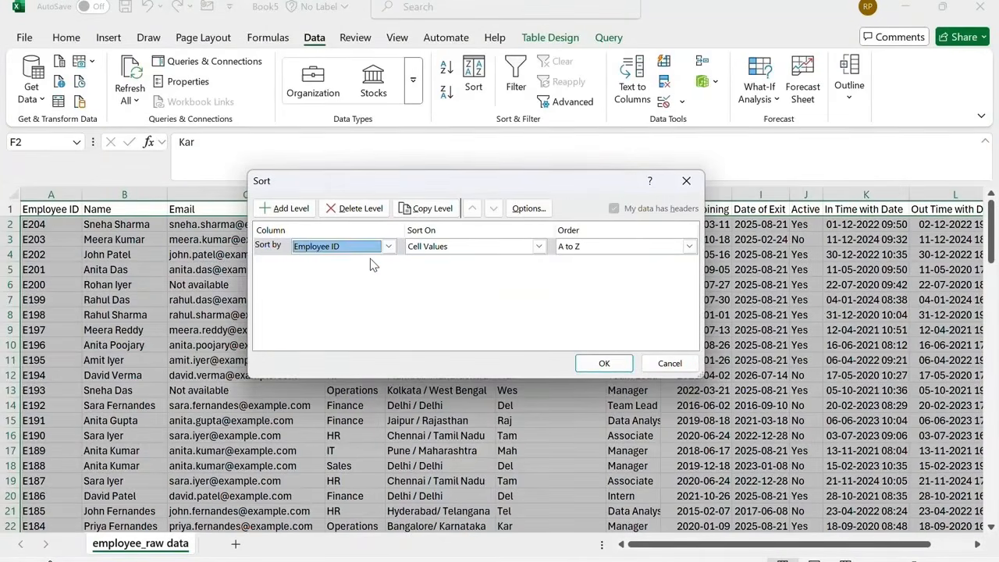
{"action": "left_click", "coordinate": [691, 247]}
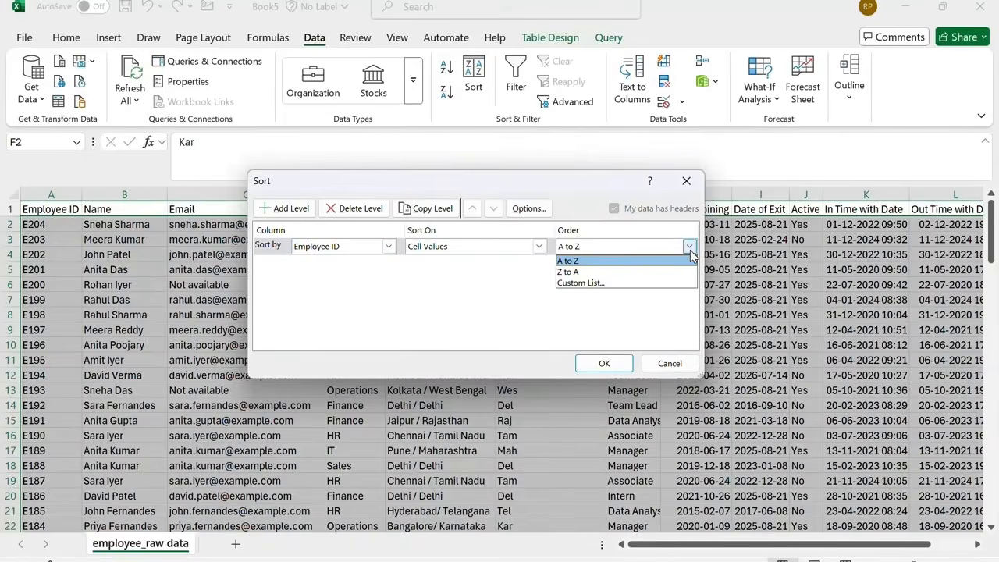
{"action": "left_click", "coordinate": [687, 262]}
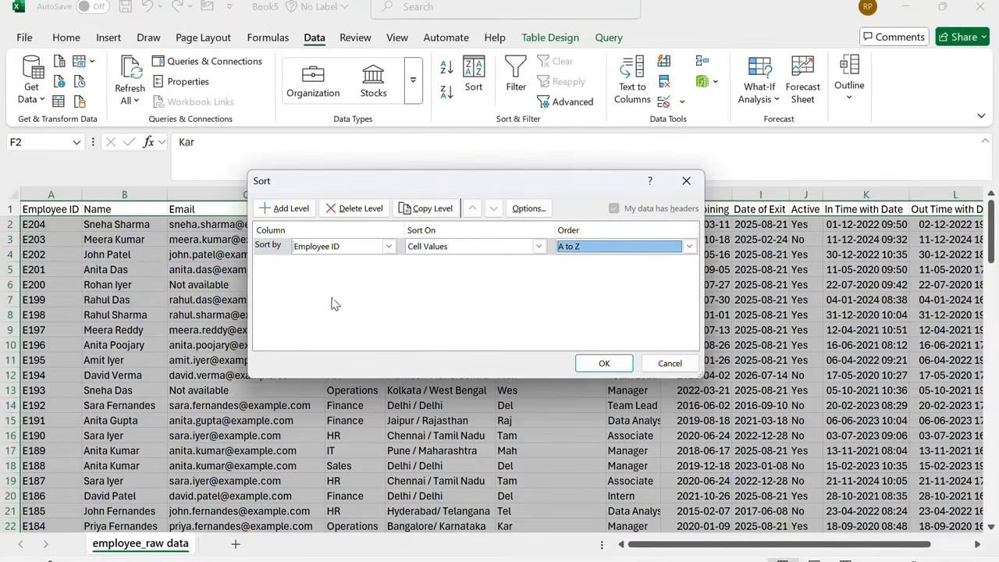
Add sort levels for Date of Joining oldest to newest and Office hrs largest to smallest, then apply the sort.
{"action": "left_click", "coordinate": [297, 213]}
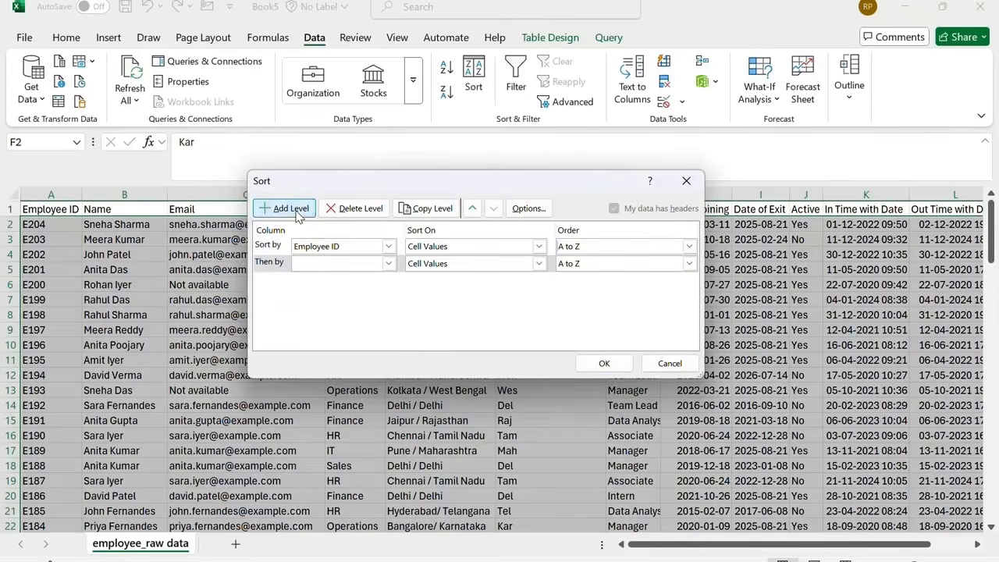
{"action": "left_click", "coordinate": [388, 263]}
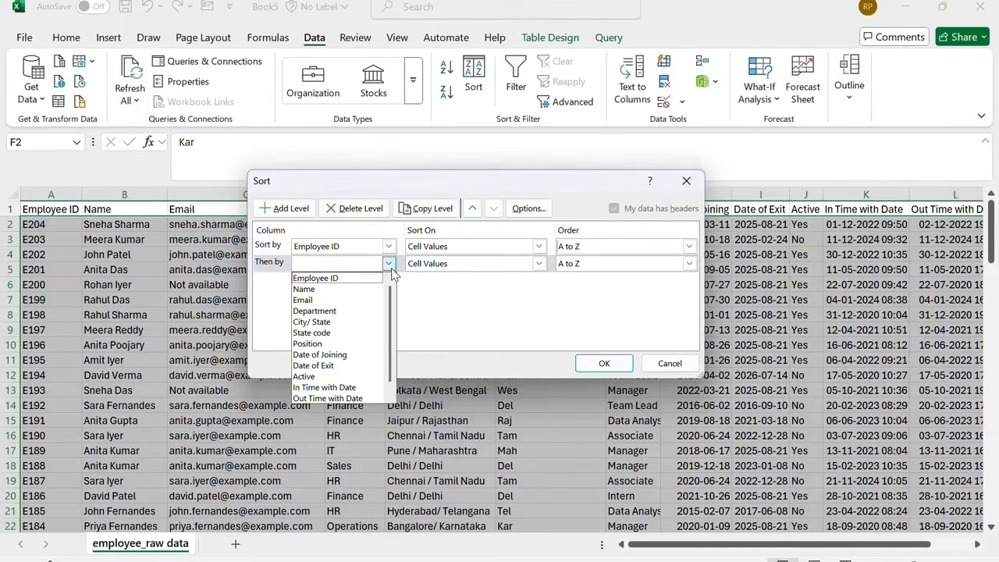
{"action": "left_click", "coordinate": [350, 356]}
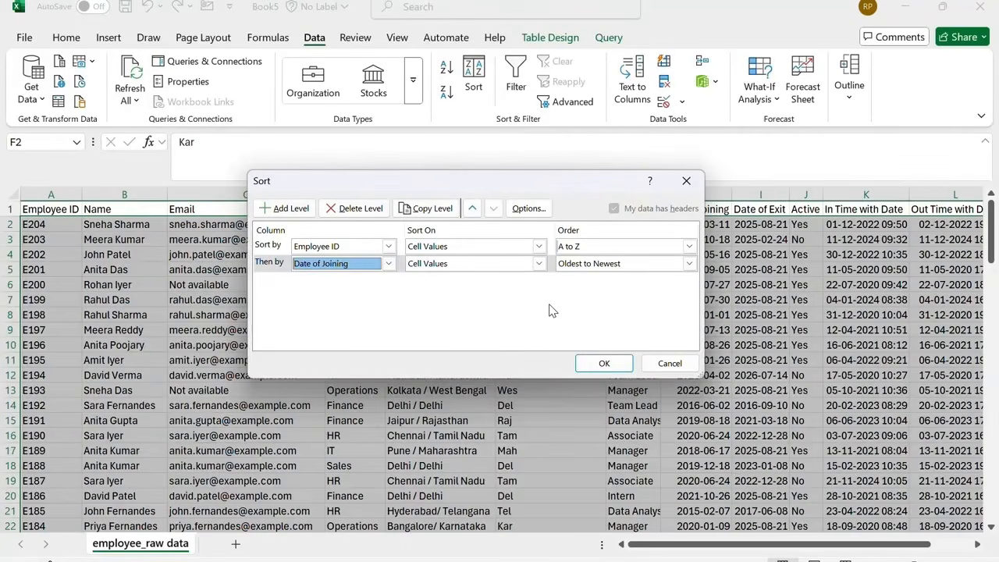
{"action": "left_click", "coordinate": [286, 208]}
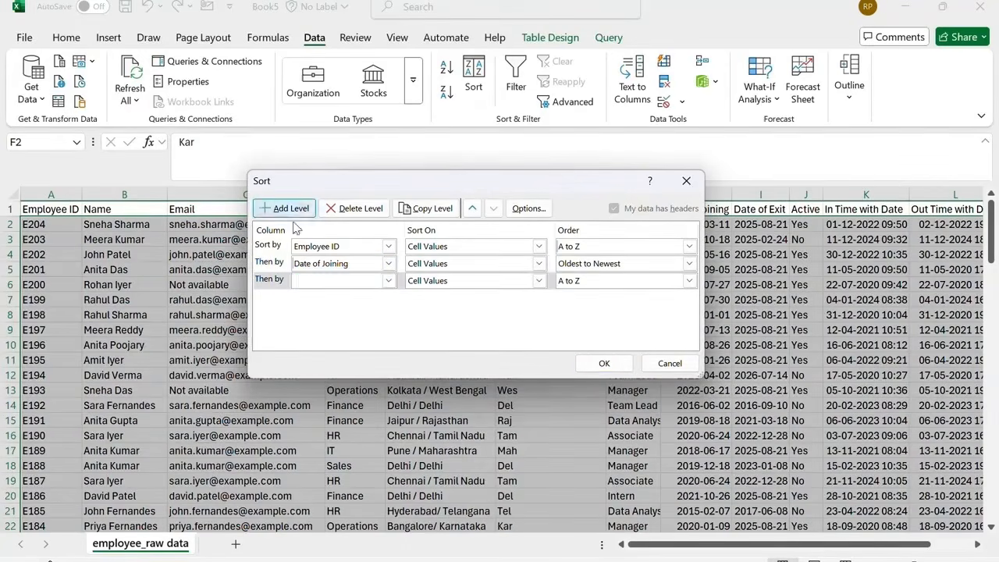
{"action": "left_click", "coordinate": [388, 281]}
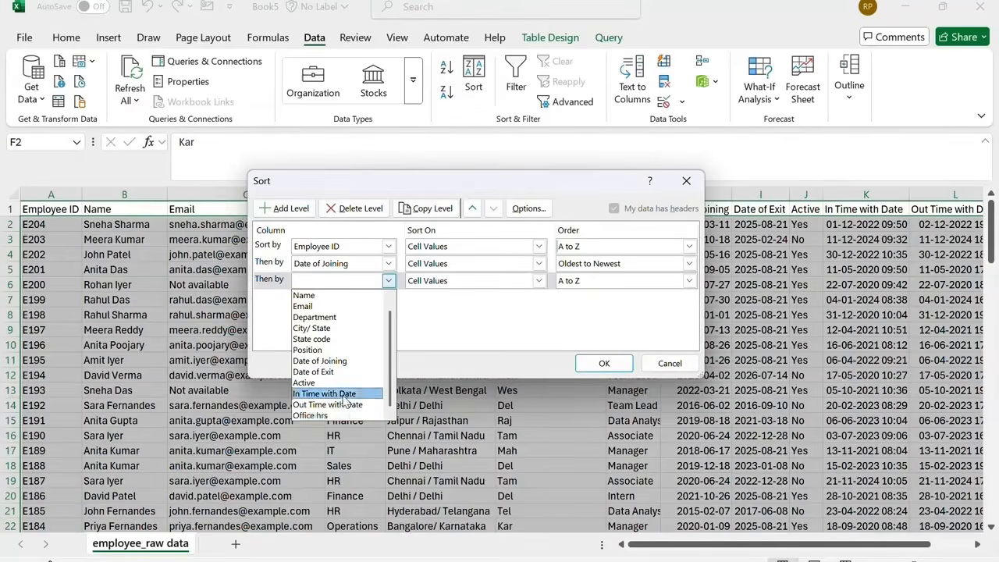
{"action": "left_click", "coordinate": [316, 416]}
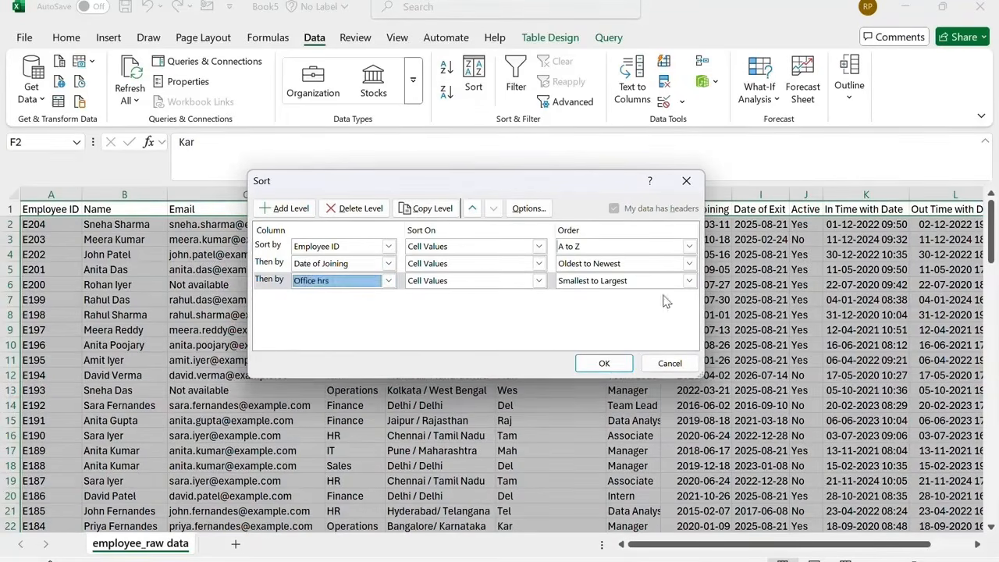
{"action": "left_click", "coordinate": [689, 280]}
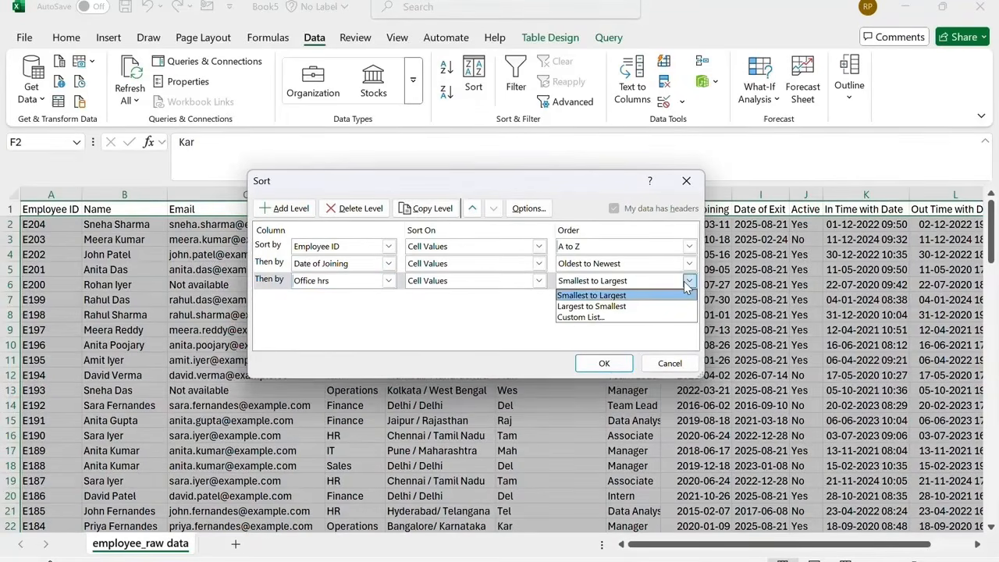
{"action": "left_click", "coordinate": [649, 306]}
{"action": "left_click", "coordinate": [603, 363]}
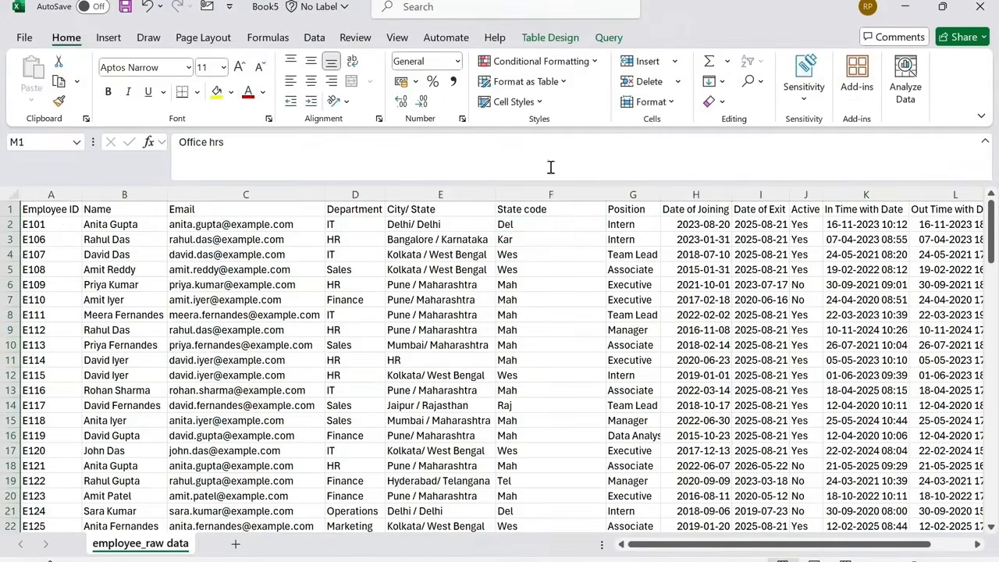
Turn on filter buttons for the table's header row.
{"action": "left_click", "coordinate": [564, 211]}
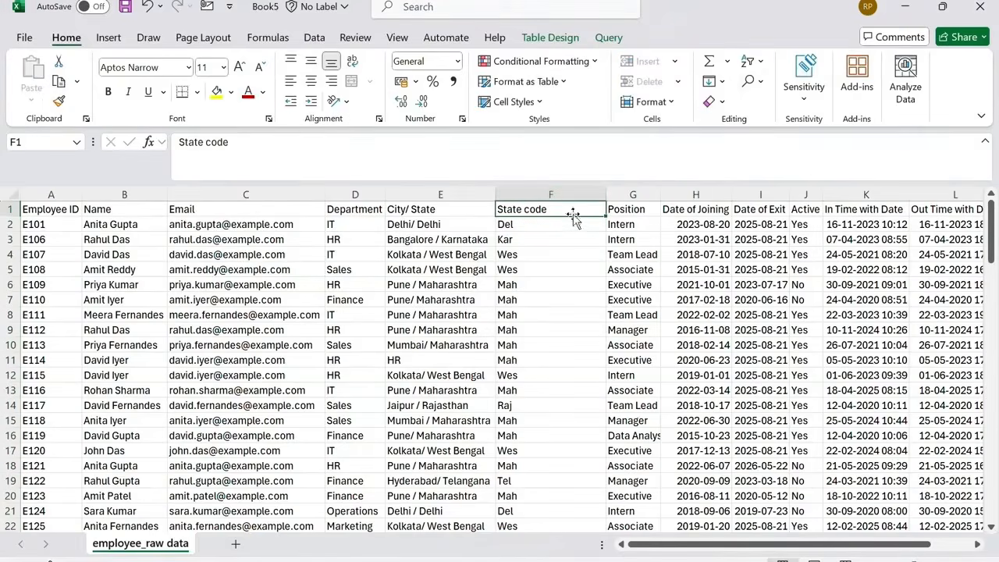
{"action": "left_click", "coordinate": [754, 65]}
{"action": "left_click", "coordinate": [777, 153]}
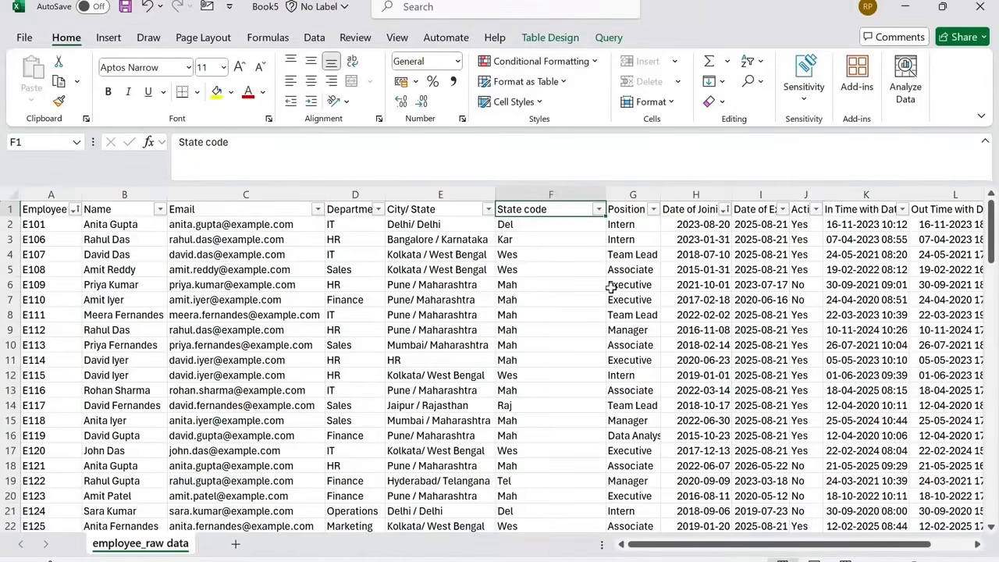
Filter the Active column to show only Yes rows.
{"action": "left_click", "coordinate": [804, 208]}
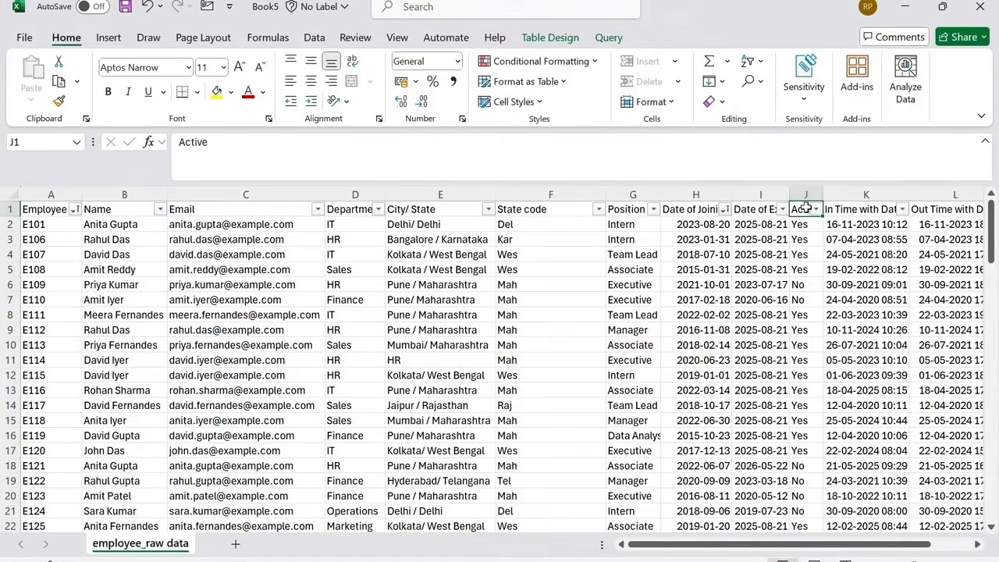
{"action": "left_click", "coordinate": [815, 209]}
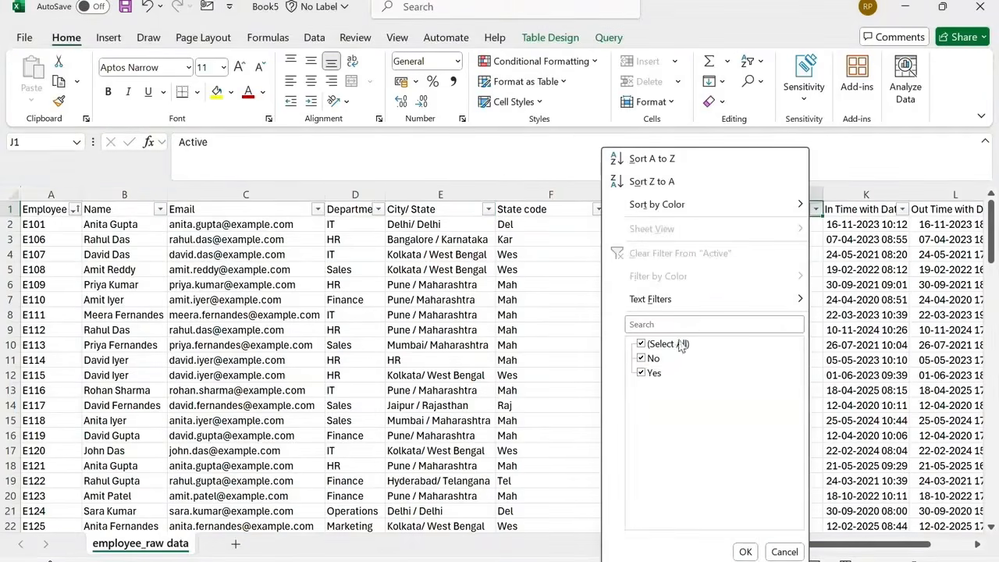
{"action": "left_click", "coordinate": [650, 359]}
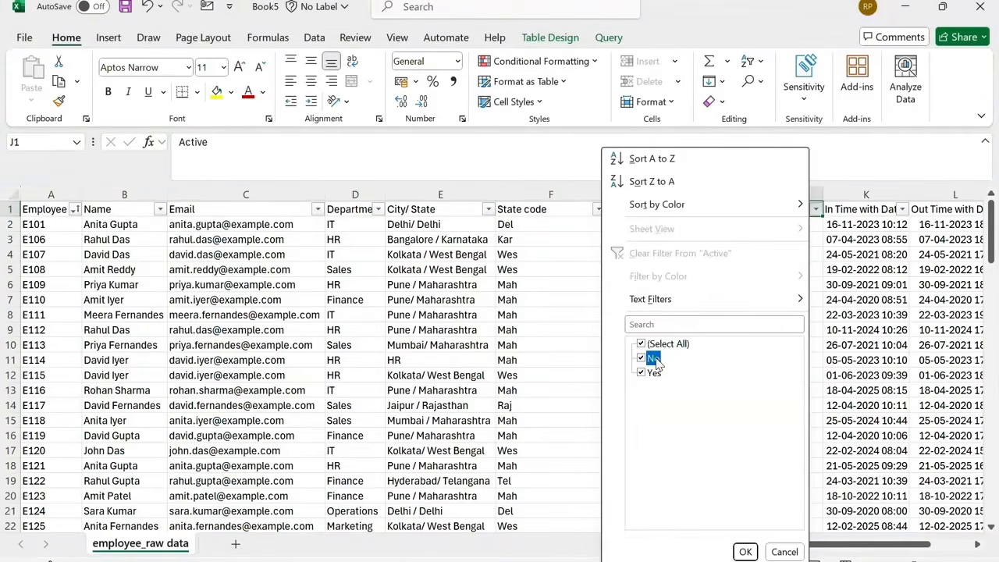
{"action": "left_click", "coordinate": [747, 552]}
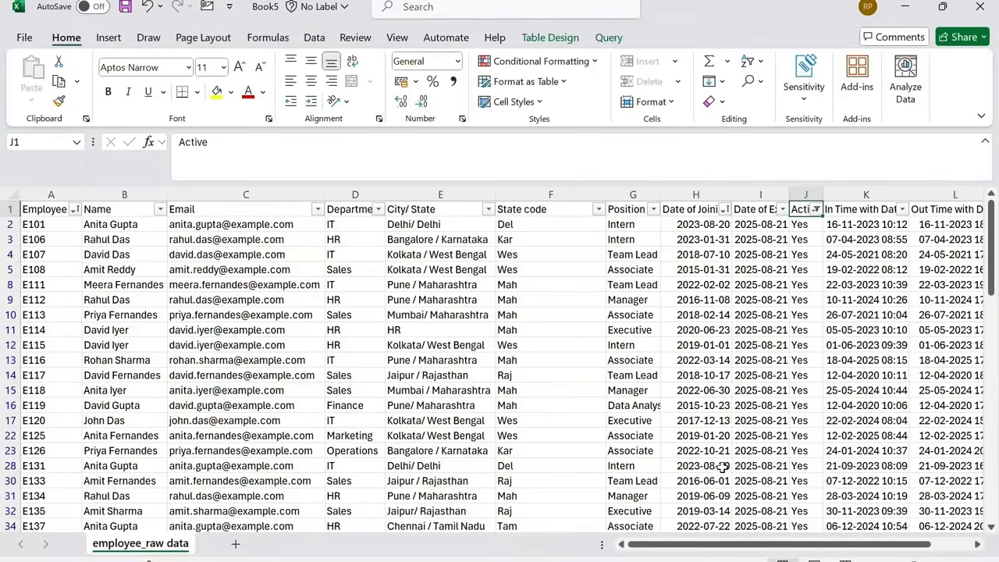
Apply a text filter on Department showing rows that do not contain IT.
{"action": "left_click", "coordinate": [379, 209]}
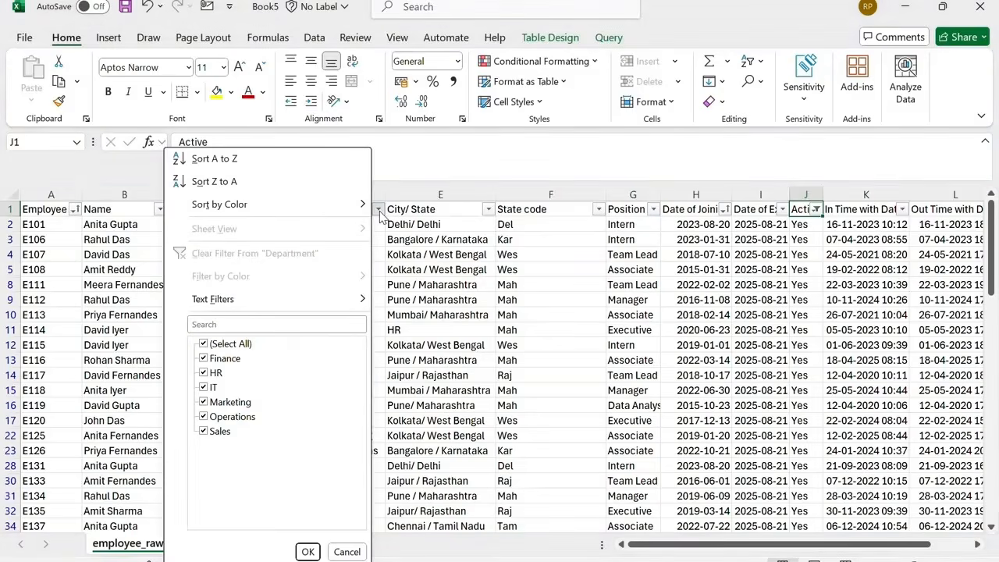
{"action": "mouse_move", "coordinate": [275, 306]}
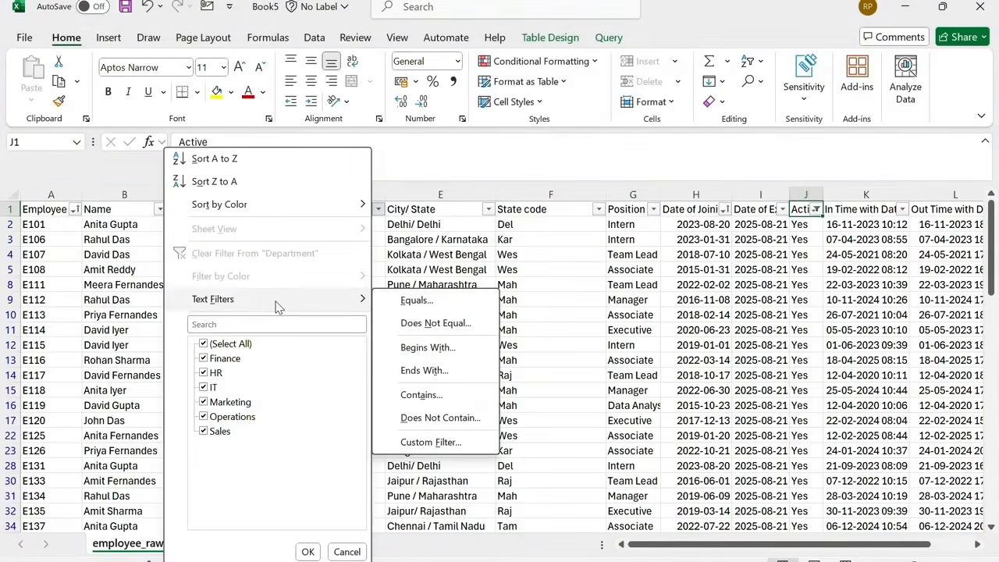
{"action": "left_click", "coordinate": [405, 422]}
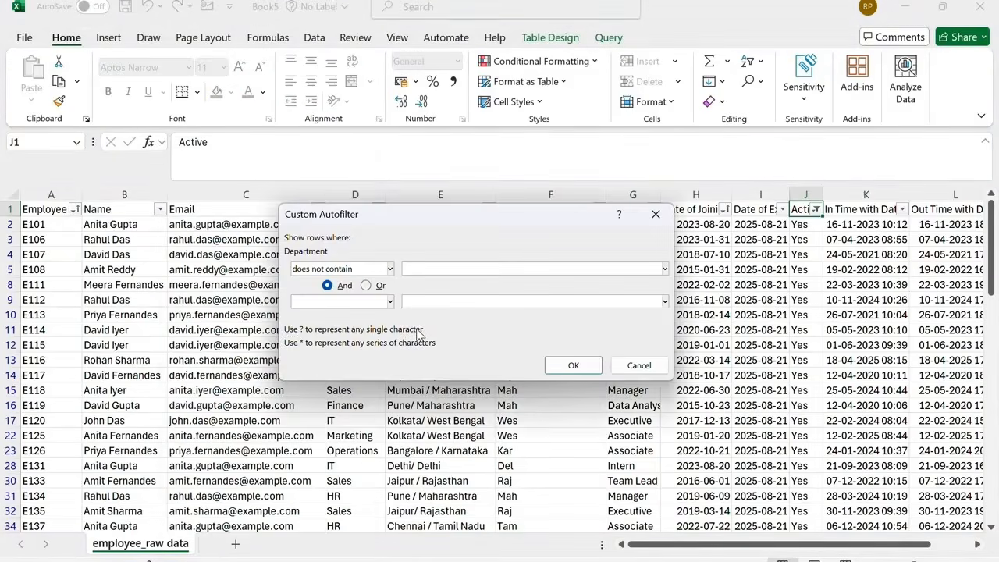
{"action": "type", "text": "IT"}
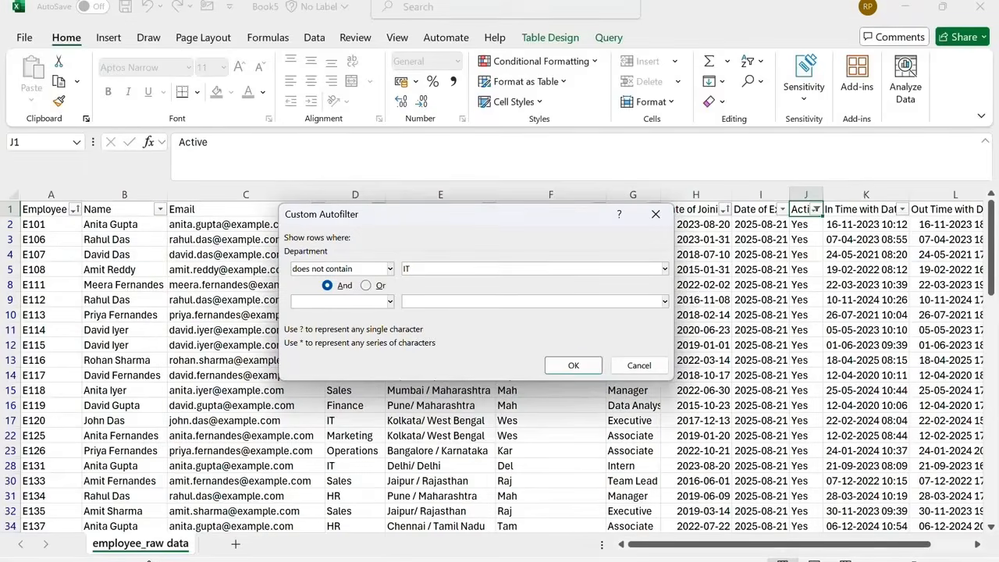
{"action": "left_click", "coordinate": [573, 363]}
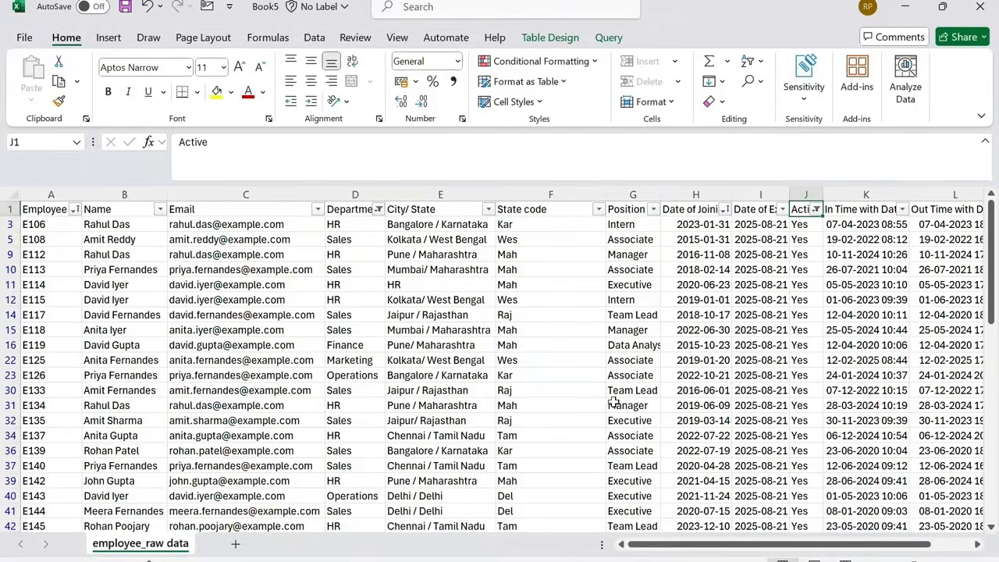
Apply a text filter on Position showing rows that contain Intern.
{"action": "left_click", "coordinate": [652, 209]}
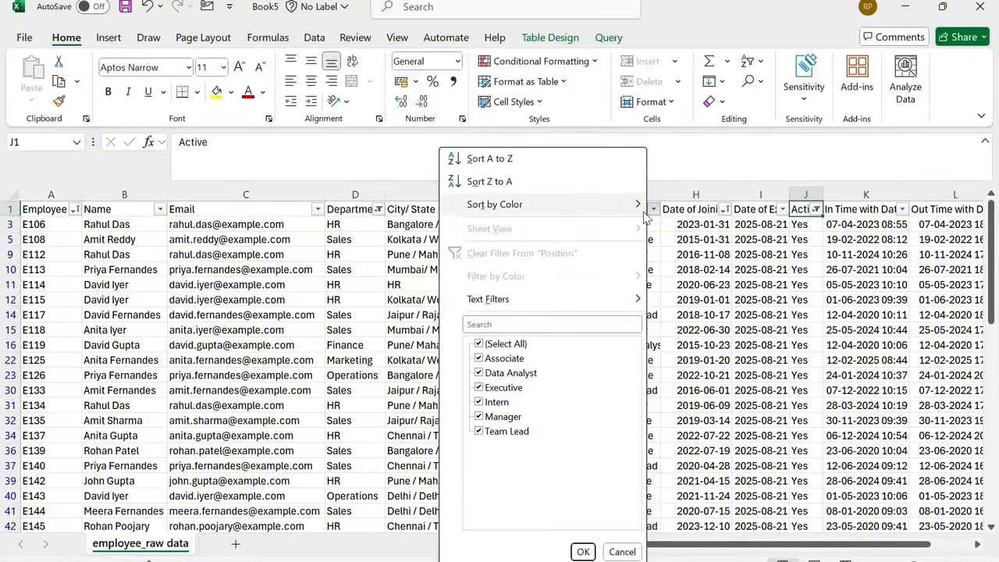
{"action": "mouse_move", "coordinate": [504, 303]}
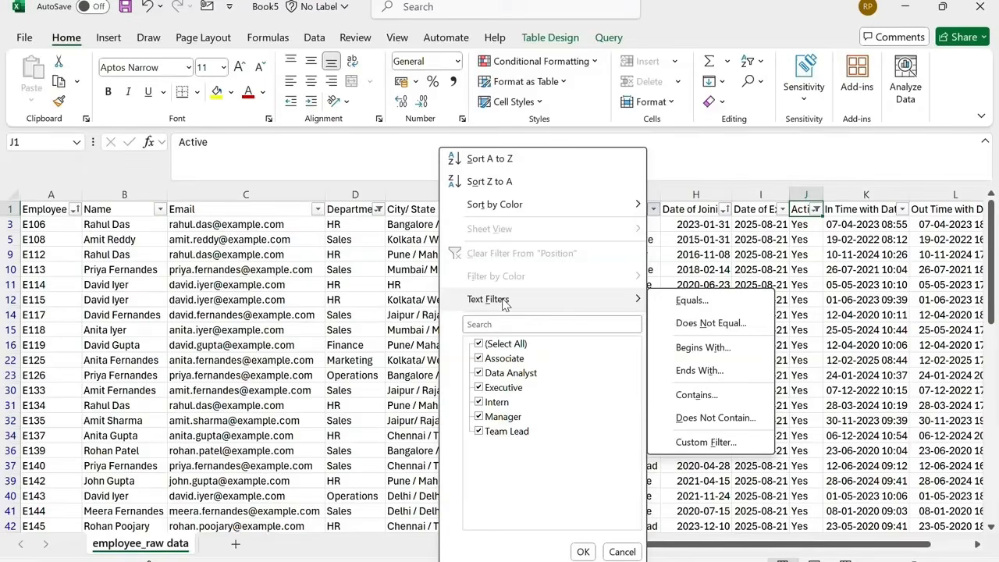
{"action": "left_click", "coordinate": [690, 396]}
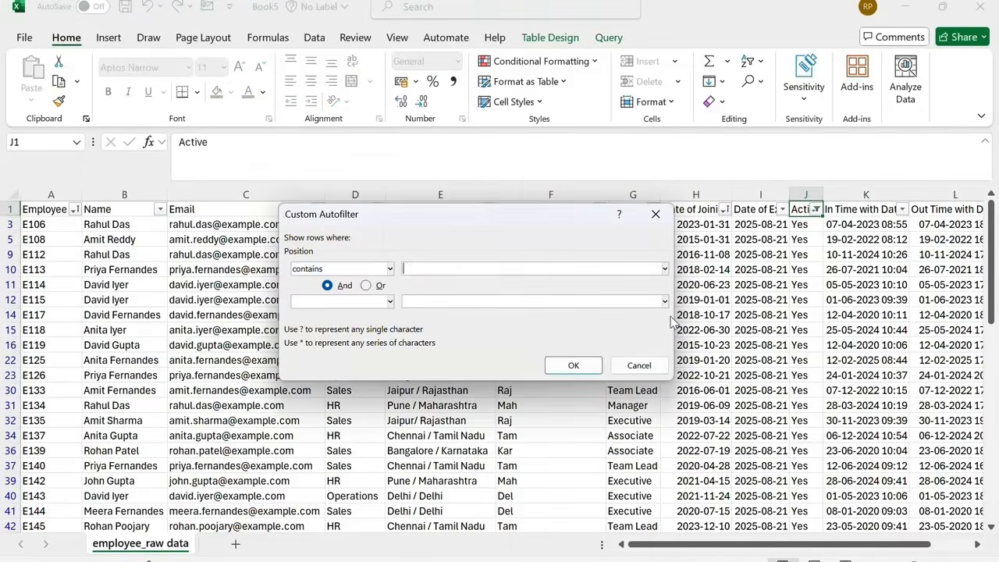
{"action": "type", "text": "Intern"}
{"action": "left_click", "coordinate": [573, 366]}
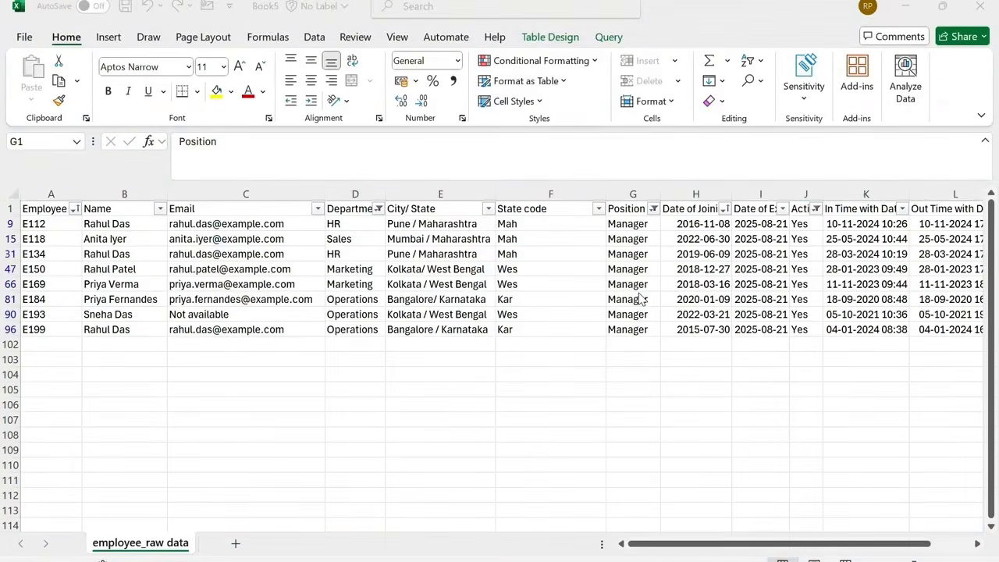
Remove all filters from the table headers.
{"action": "left_click", "coordinate": [634, 210]}
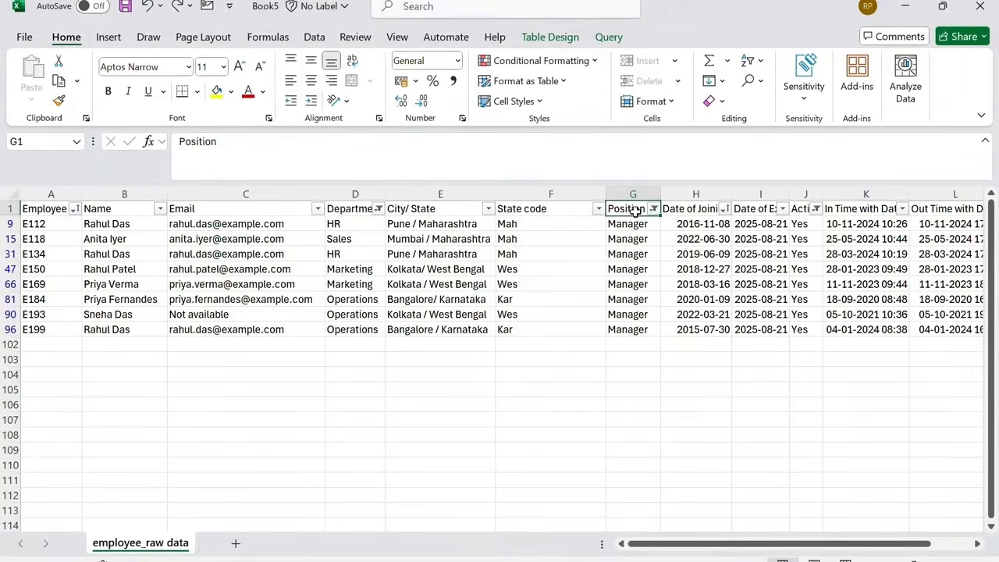
{"action": "key", "text": "ctrl+shift+l"}
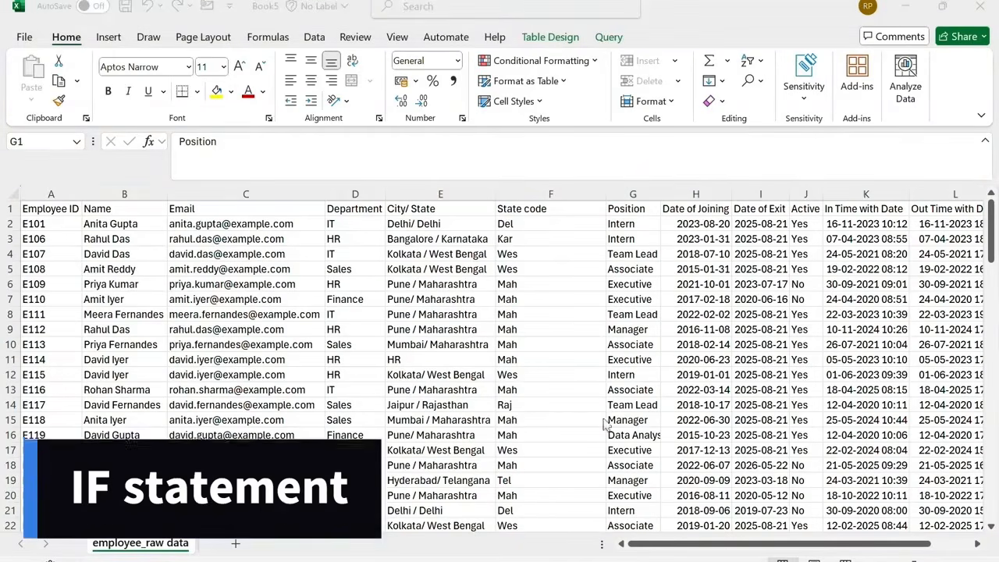
Insert a new table column before Date of Joining and name its header "Eligible for promotion".
{"action": "left_click_drag", "start_coordinate": [762, 547], "coordinate": [865, 548]}
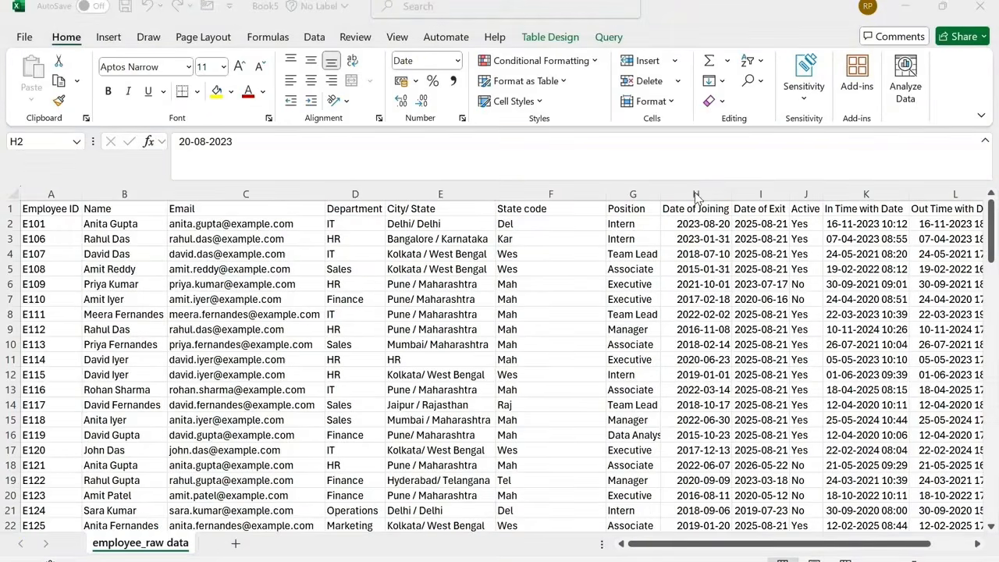
{"action": "left_click", "coordinate": [712, 205]}
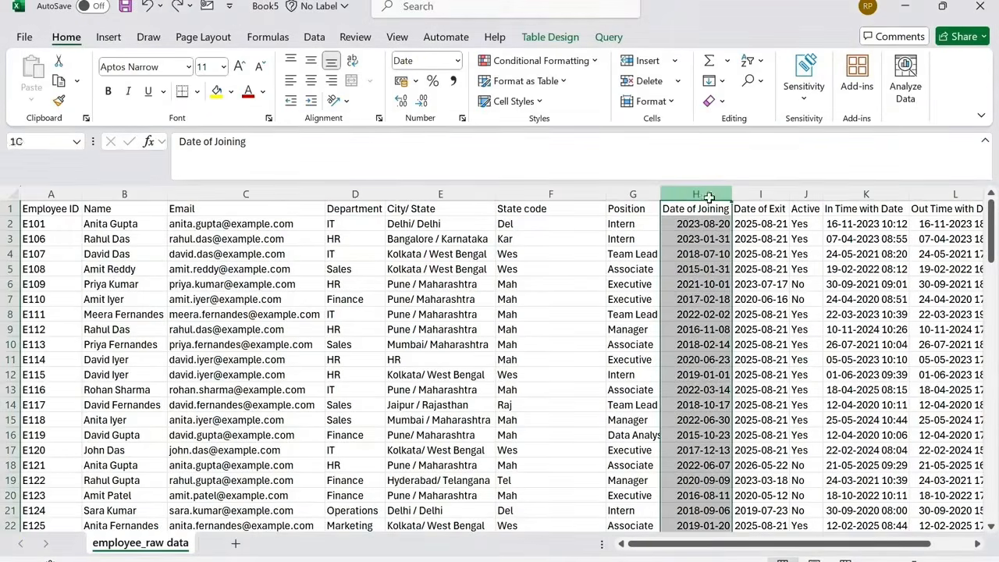
{"action": "left_click", "coordinate": [645, 65]}
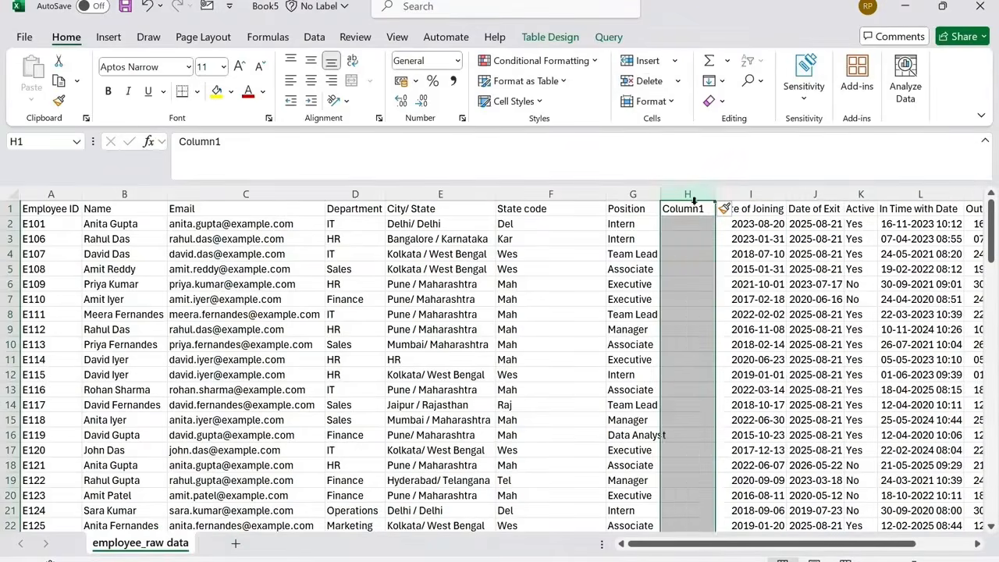
{"action": "double_click", "coordinate": [691, 209]}
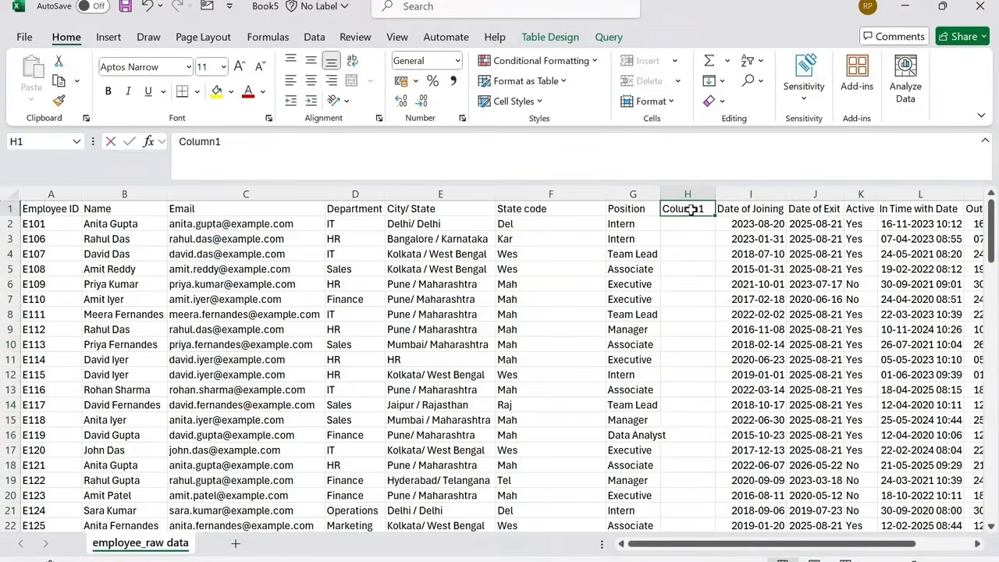
{"action": "type", "text": "Eligible for"}
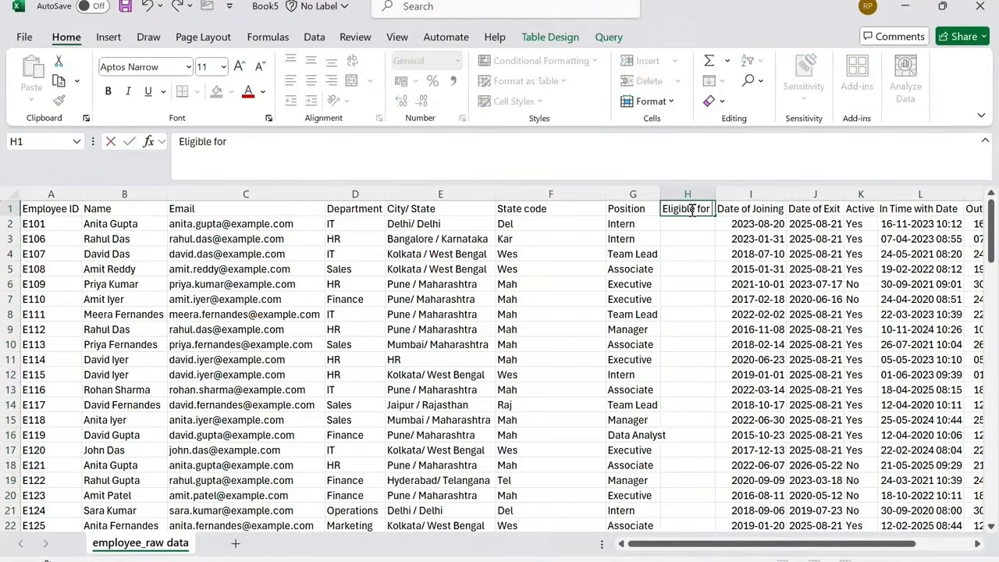
{"action": "type", "text": " promotion"}
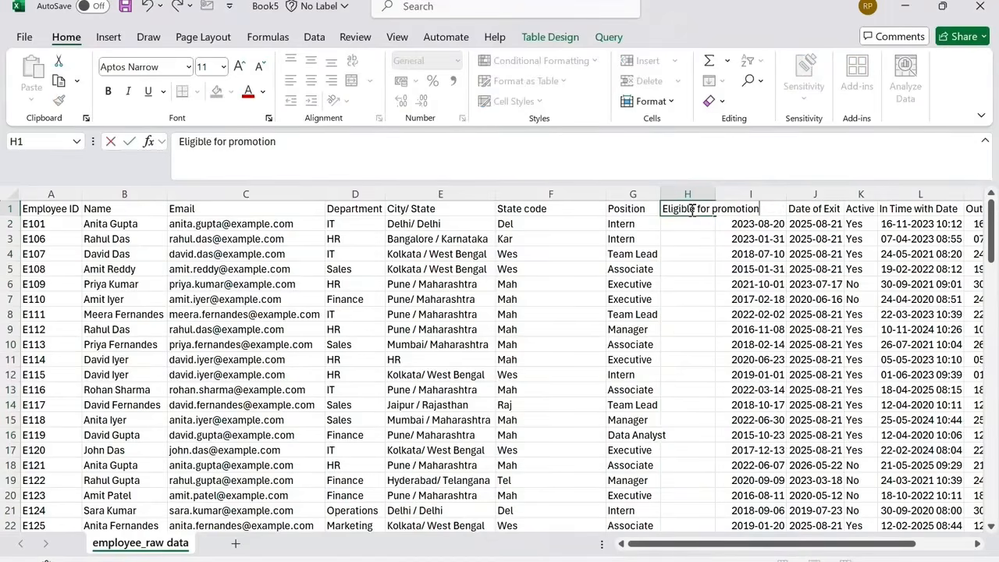
{"action": "key", "text": "Return"}
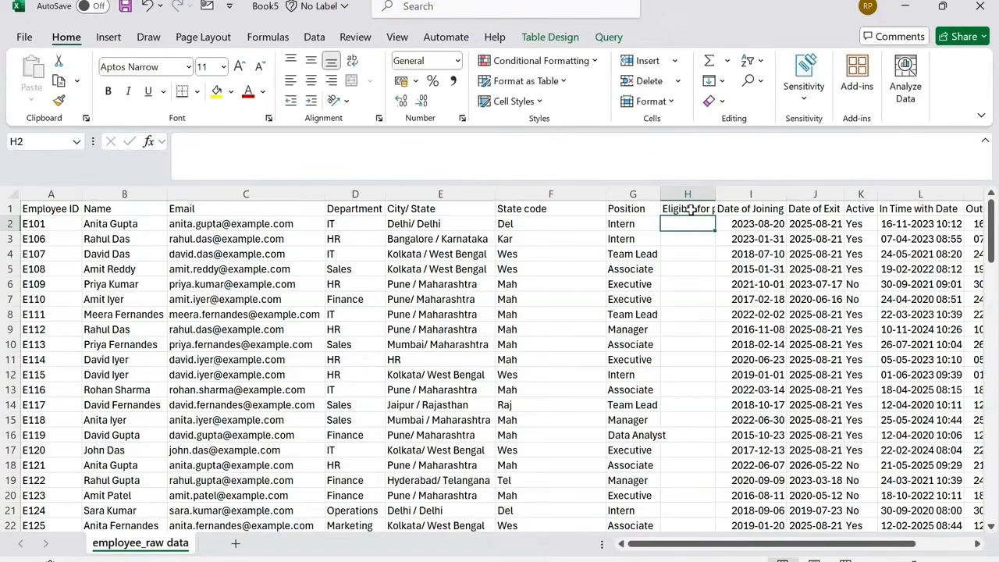
{"action": "type", "text": "=if"}
{"action": "key", "text": "Tab"}
{"action": "key", "text": "Left"}
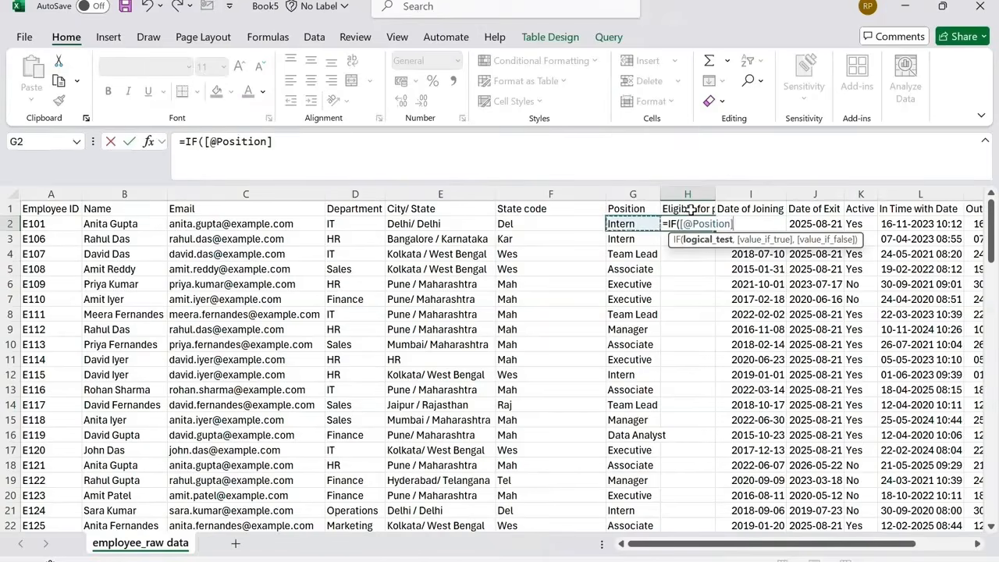
{"action": "type", "text": "=\"Intern"}
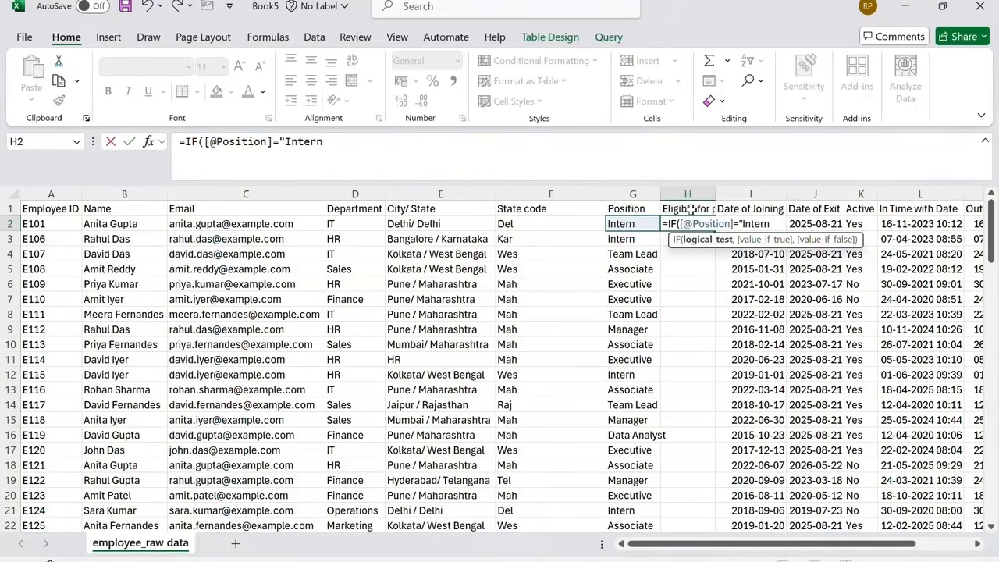
{"action": "type", "text": "\","}
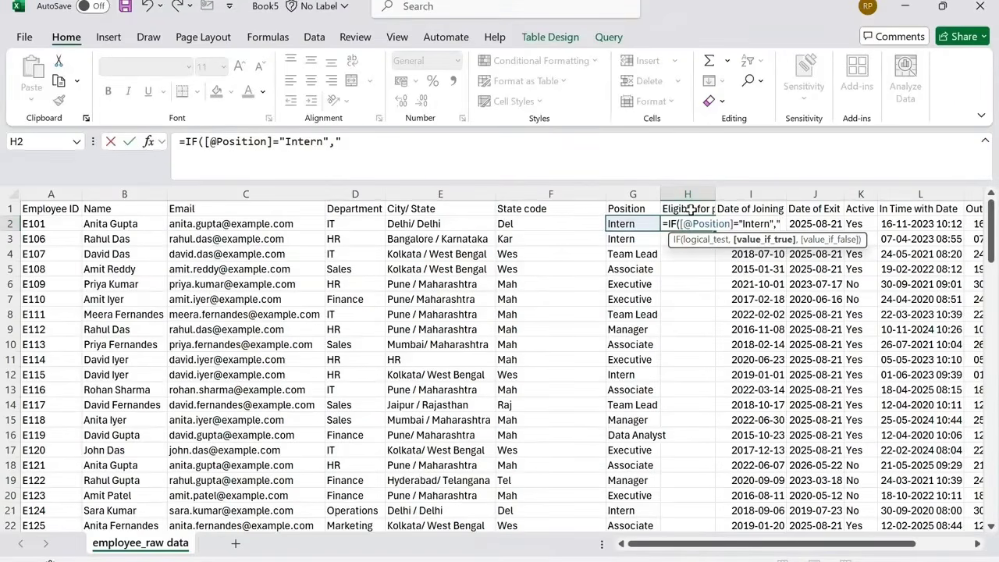
{"action": "type", "text": "\"Eligible\""}
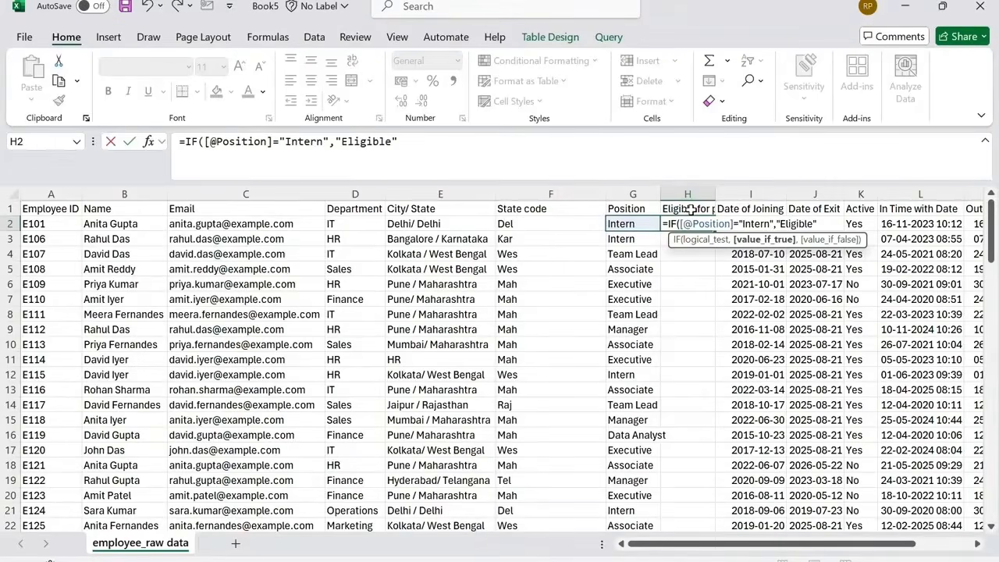
{"action": "type", "text": ",\"Not e"}
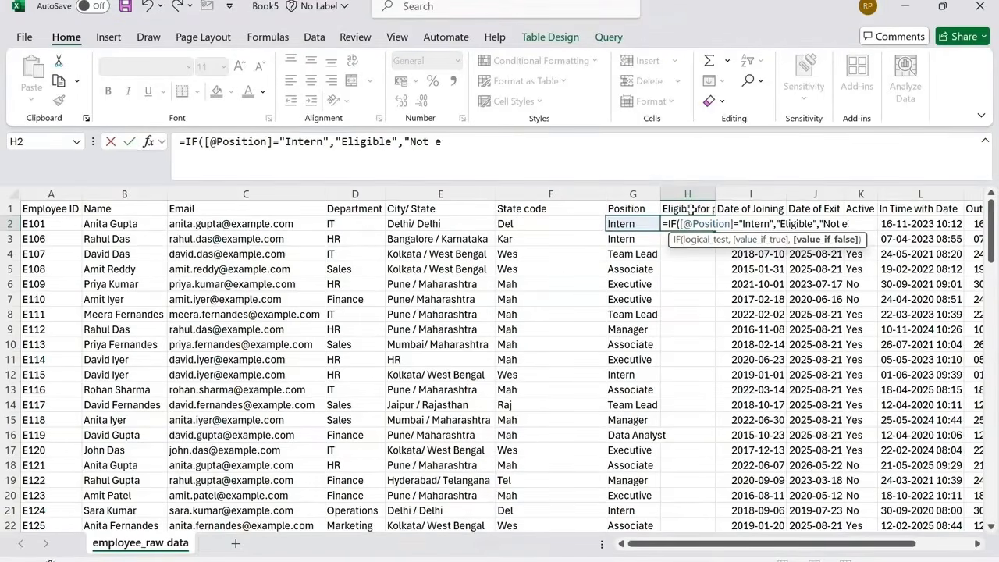
{"action": "type", "text": "ligible"}
{"action": "type", "text": "\")"}
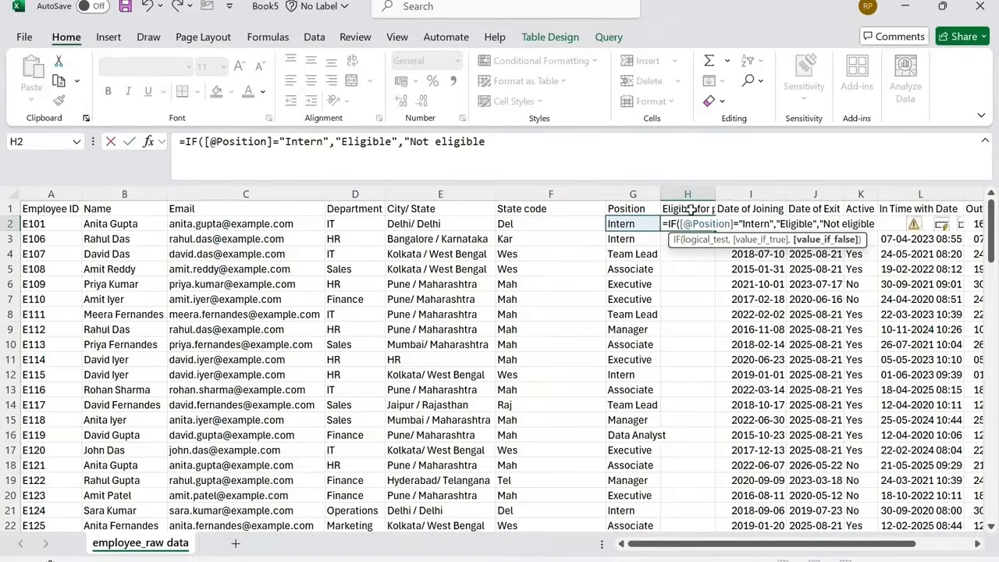
{"action": "key", "text": "Return"}
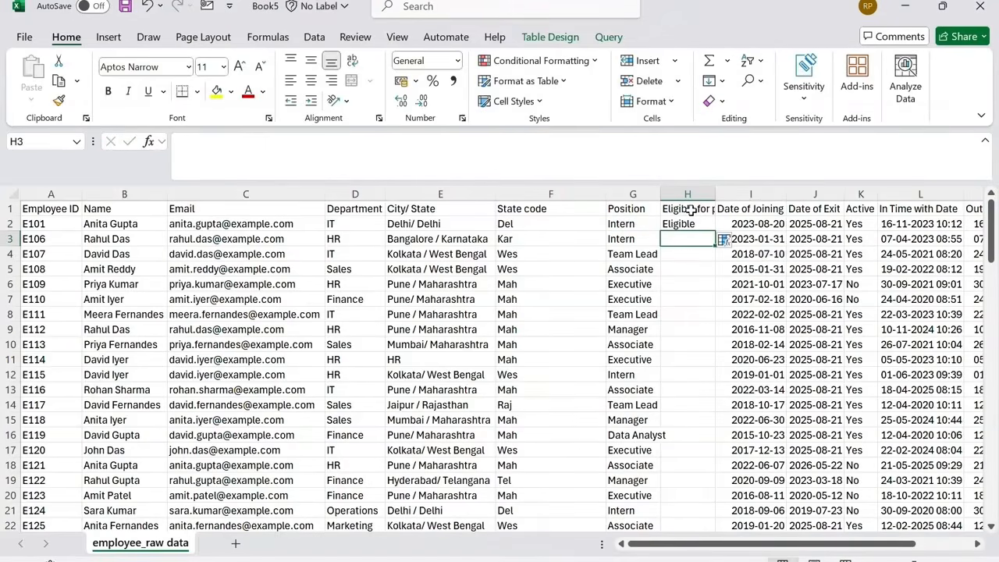
Fill the IF formula down the Eligible for promotion column, then paste the column over itself as values.
{"action": "left_click", "coordinate": [710, 226]}
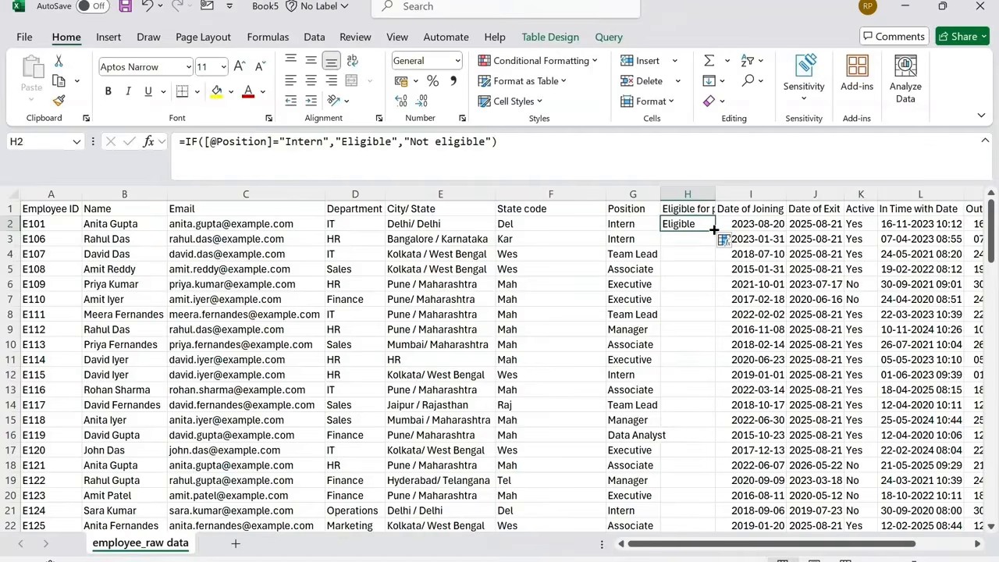
{"action": "double_click", "coordinate": [714, 230]}
{"action": "key", "text": "ctrl+c"}
{"action": "key", "text": "ctrl+alt+v"}
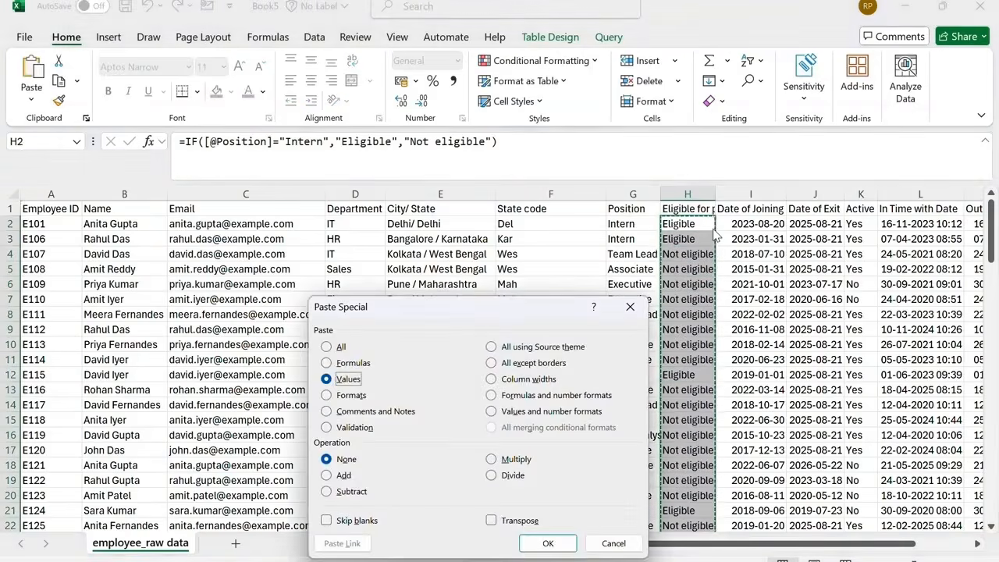
{"action": "key", "text": "Return"}
In cell P2, enter a UNIQUE formula listing the distinct values of the table's State code column.
{"action": "left_click_drag", "start_coordinate": [701, 548], "coordinate": [757, 548]}
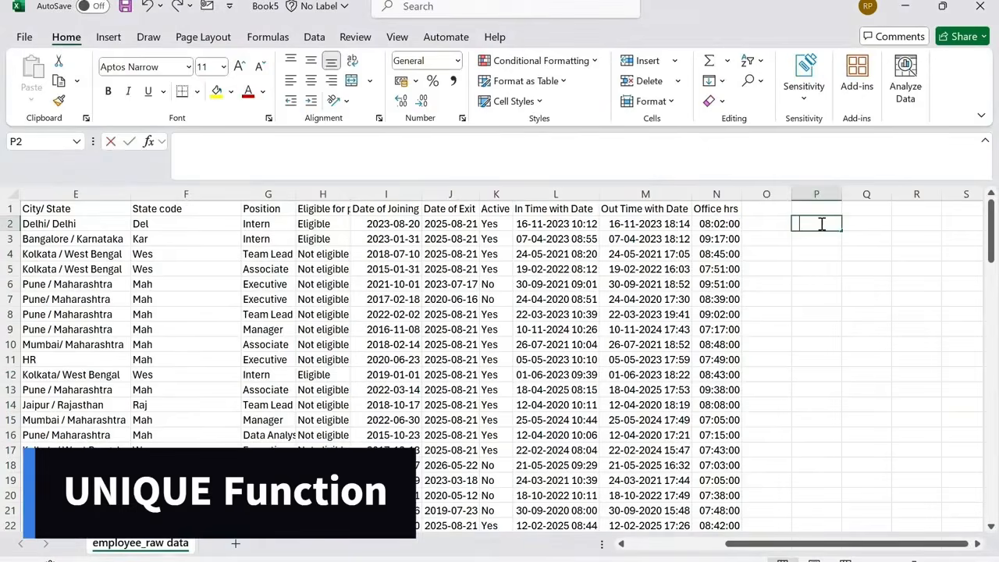
{"action": "type", "text": "=uni"}
{"action": "key", "text": "Down"}
{"action": "key", "text": "Down"}
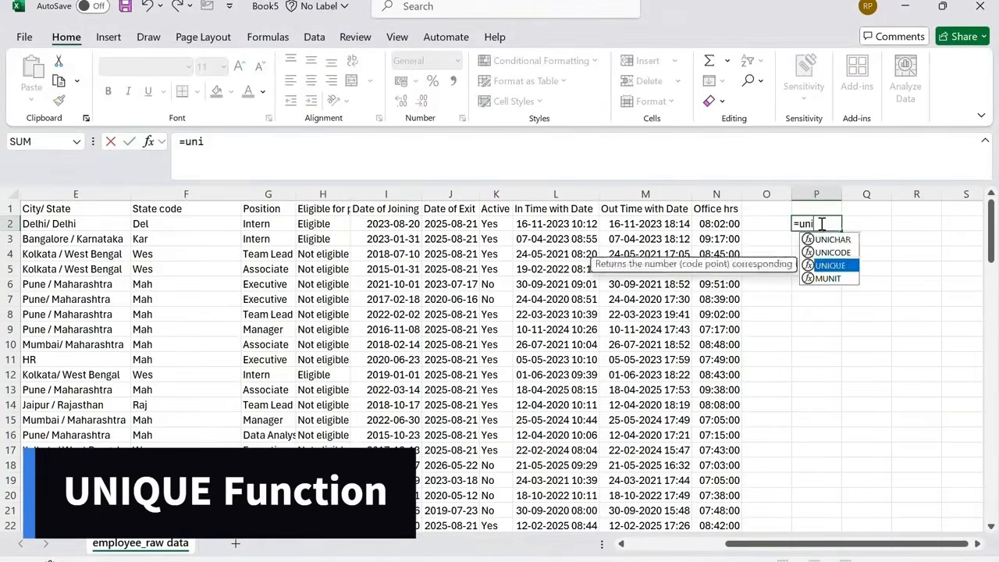
{"action": "key", "text": "Tab"}
{"action": "left_click", "coordinate": [203, 227]}
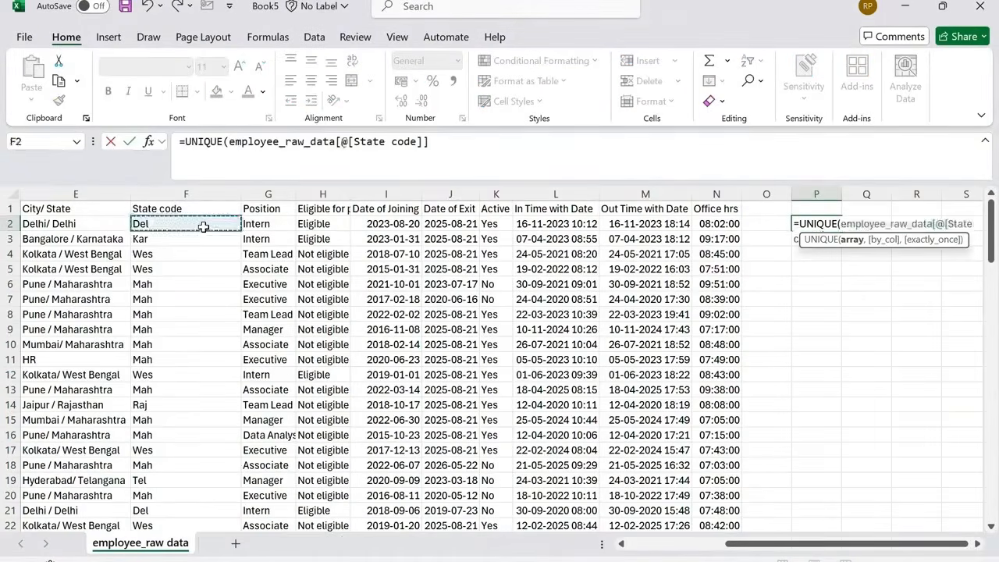
{"action": "key", "text": "ctrl+shift+Down"}
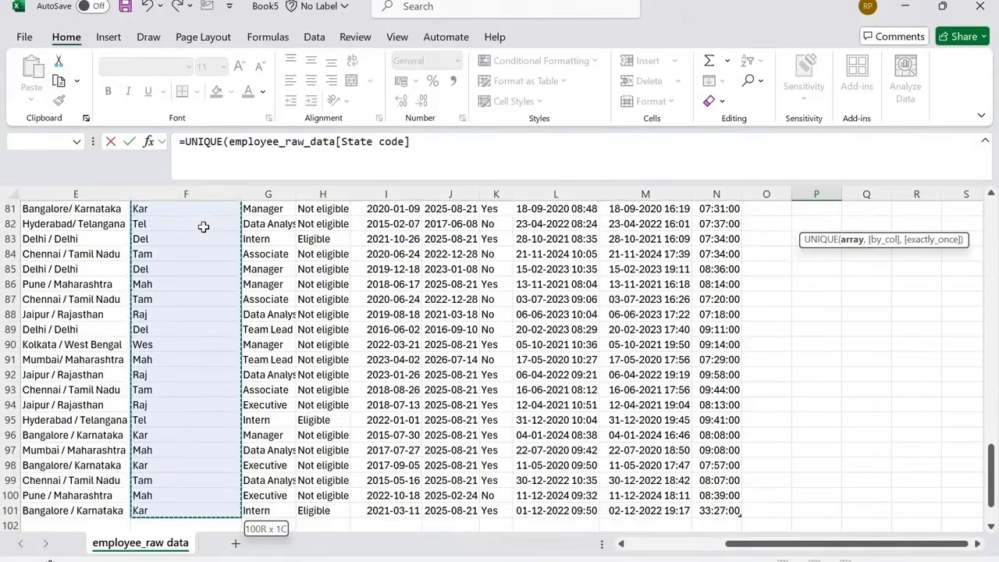
{"action": "key", "text": "Return"}
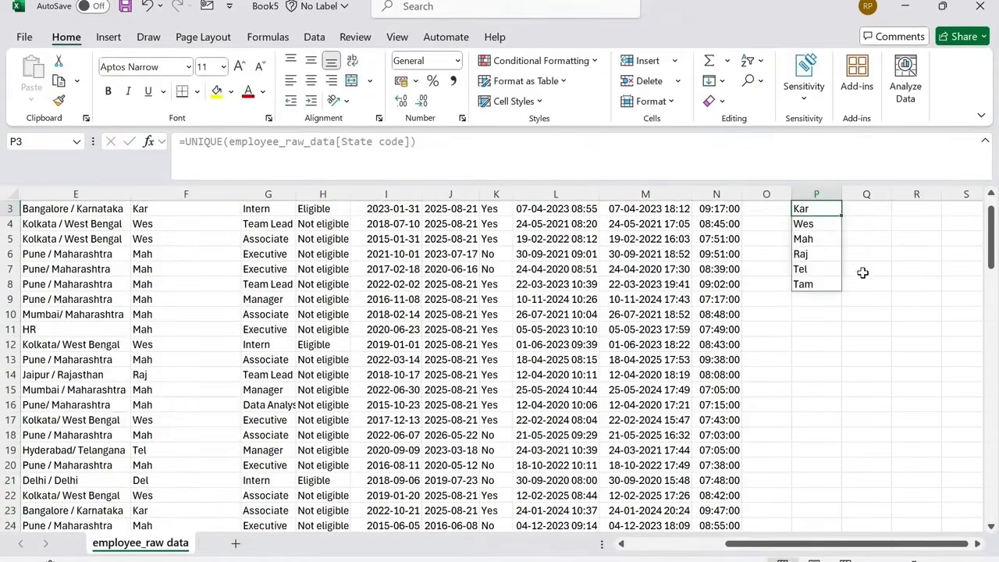
{"action": "scroll", "coordinate": [862, 269], "scroll_direction": "up", "scroll_amount": 1}
{"action": "left_click", "coordinate": [851, 239]}
{"action": "left_click", "coordinate": [822, 225]}
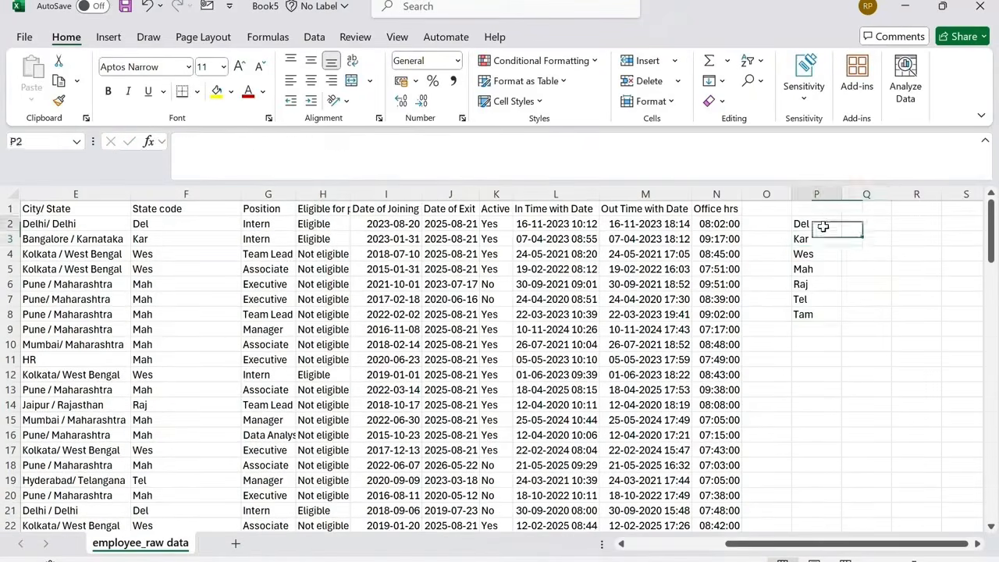
{"action": "left_click_drag", "start_coordinate": [823, 225], "coordinate": [823, 315]}
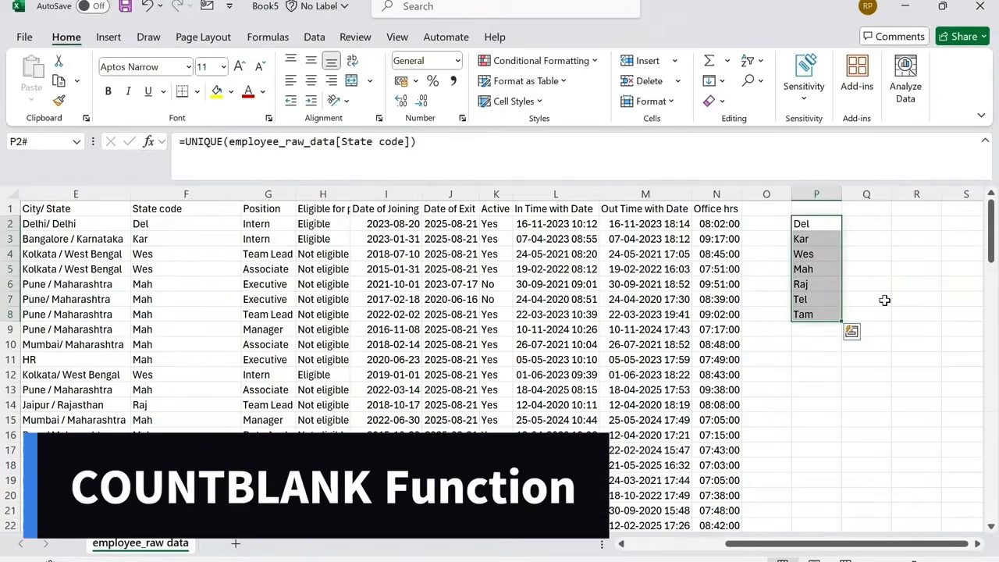
{"action": "left_click", "coordinate": [884, 300]}
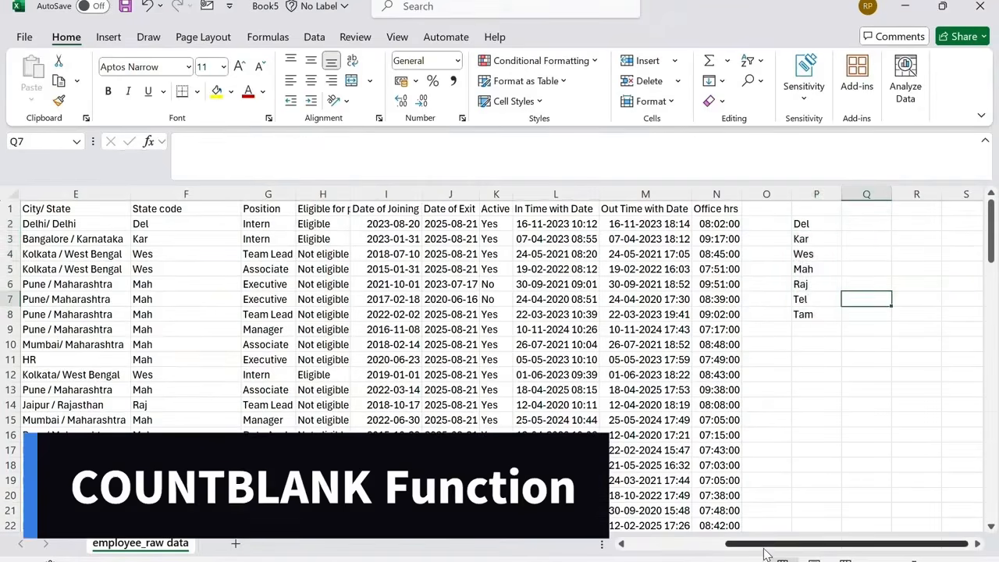
In cell P11, enter a COUNTBLANK formula counting empty cells across the whole employee_raw_data table, including headers.
{"action": "left_click_drag", "start_coordinate": [765, 553], "coordinate": [679, 552]}
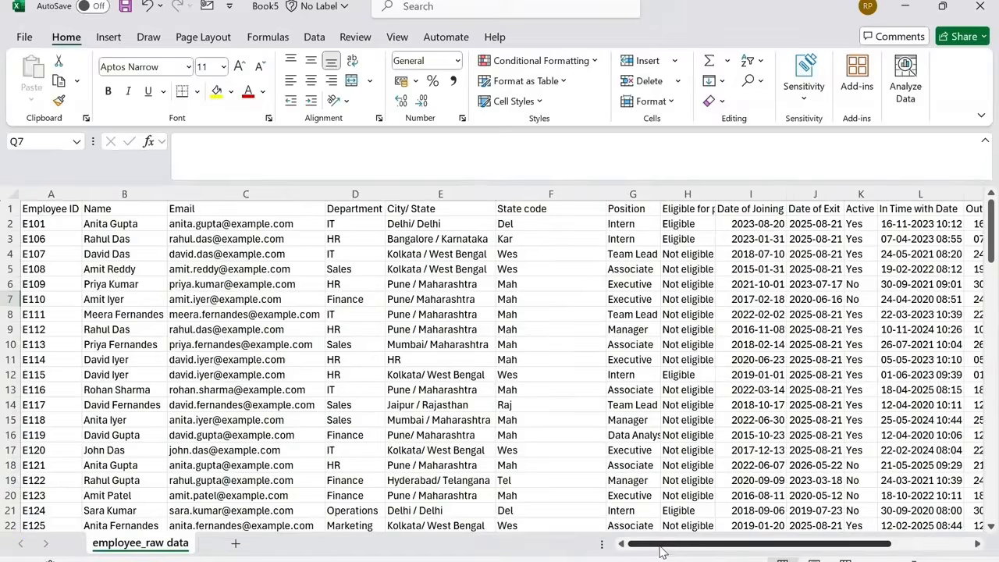
{"action": "left_click_drag", "start_coordinate": [671, 544], "coordinate": [749, 544]}
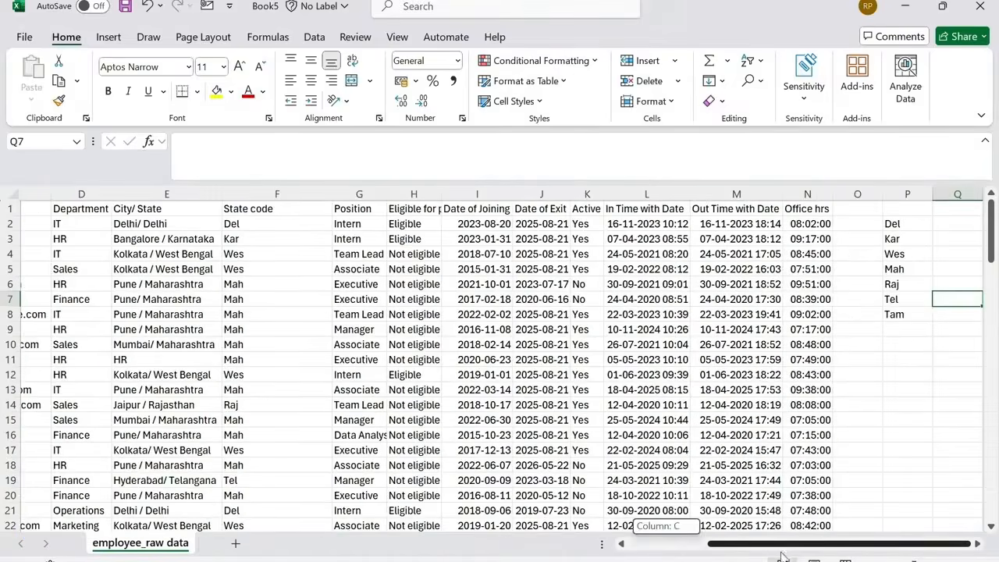
{"action": "left_click", "coordinate": [914, 357]}
{"action": "type", "text": "=c"}
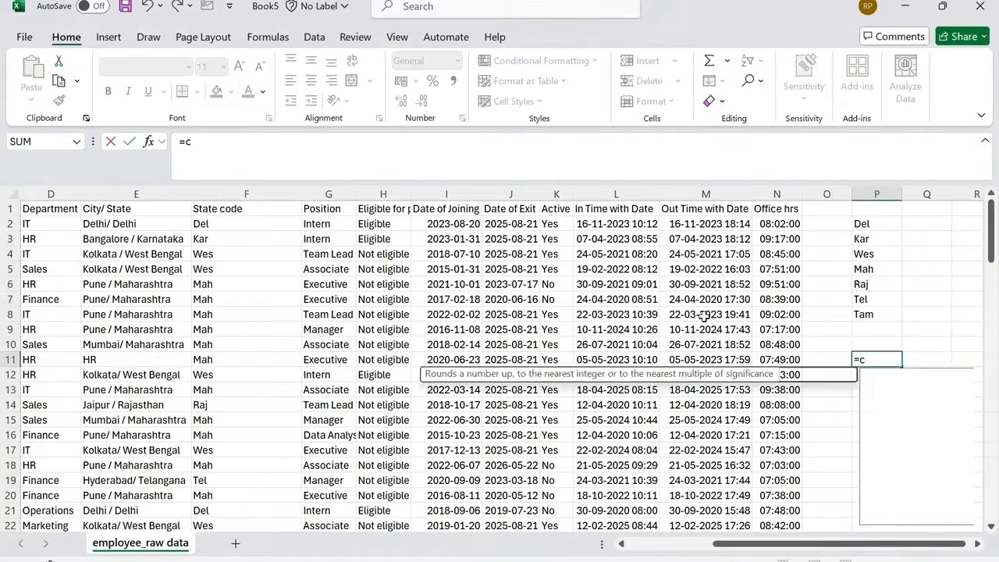
{"action": "type", "text": "ountblank"}
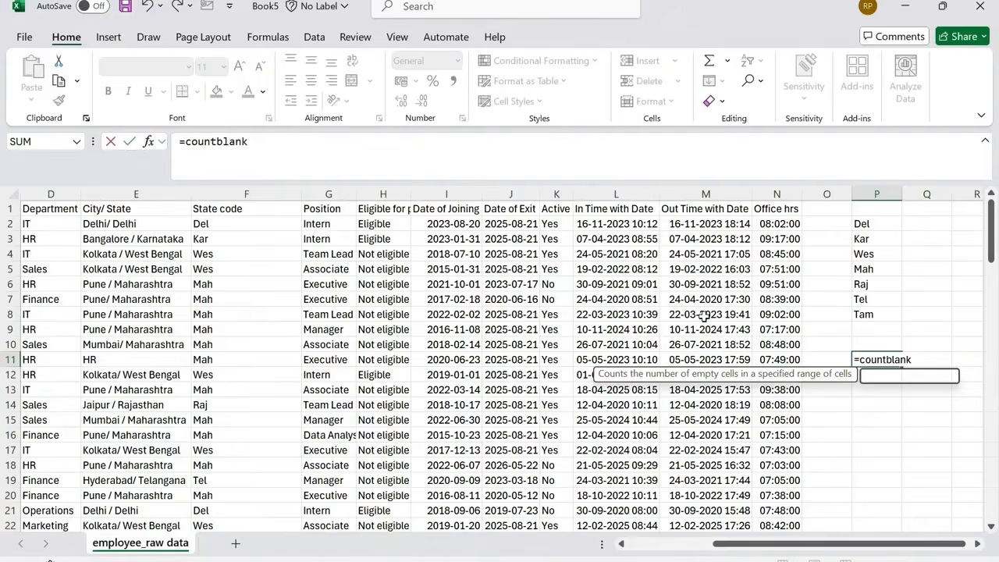
{"action": "key", "text": "Tab"}
{"action": "left_click_drag", "start_coordinate": [761, 544], "coordinate": [591, 544]}
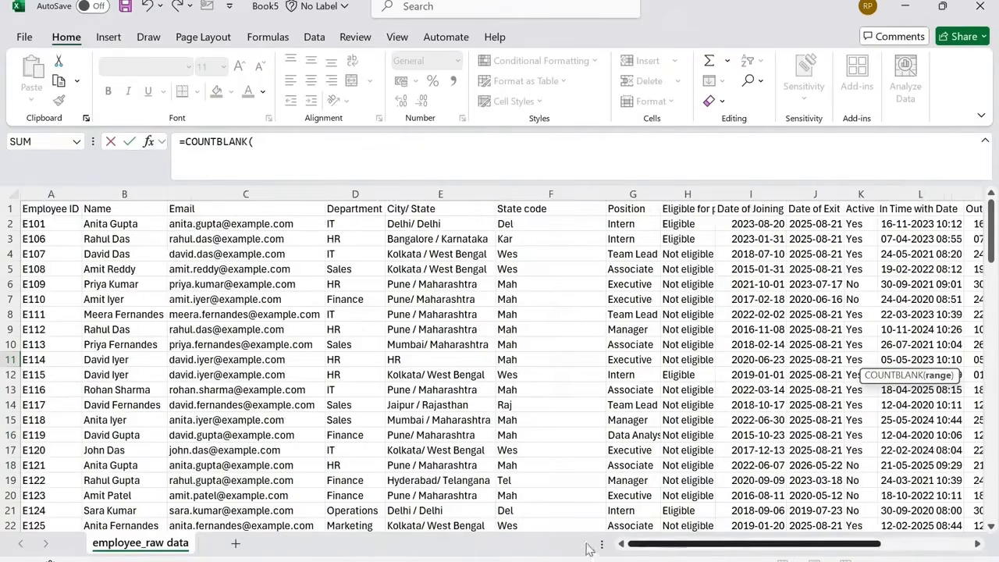
{"action": "left_click", "coordinate": [7, 208]}
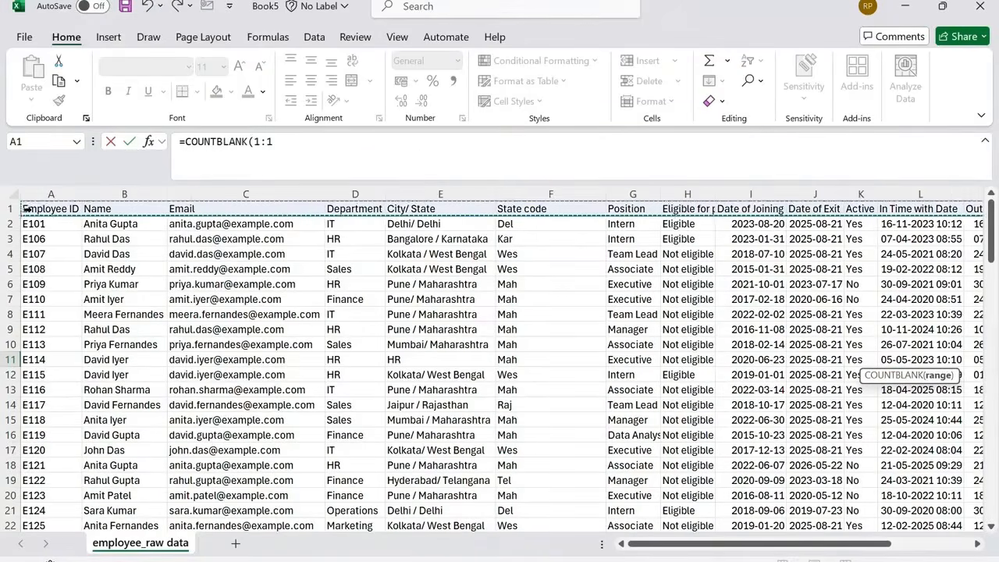
{"action": "left_click", "coordinate": [31, 209]}
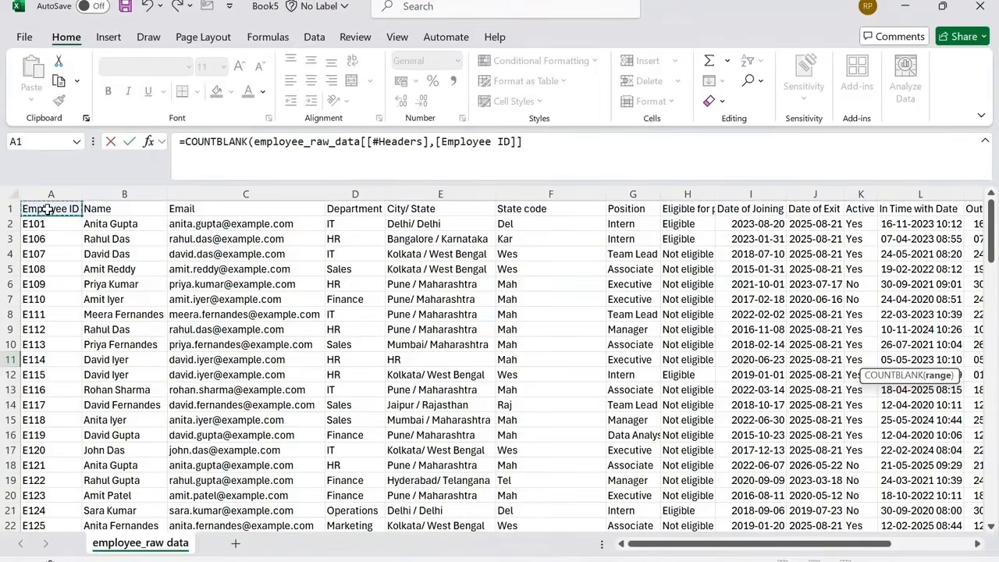
{"action": "key", "text": "shift+Right"}
{"action": "key", "text": "ctrl+shift+Right"}
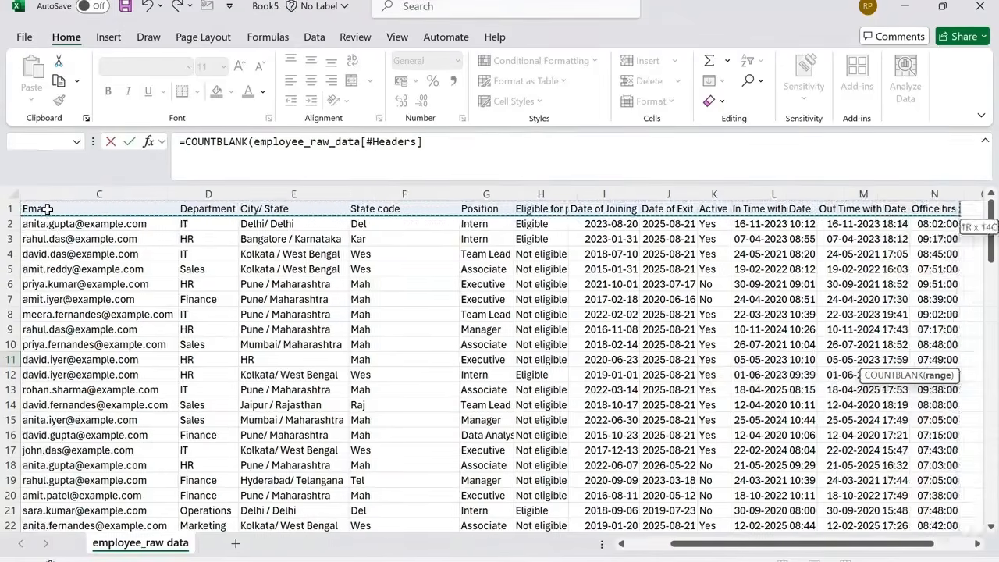
{"action": "key", "text": "ctrl+shift+Down"}
{"action": "key", "text": "Return"}
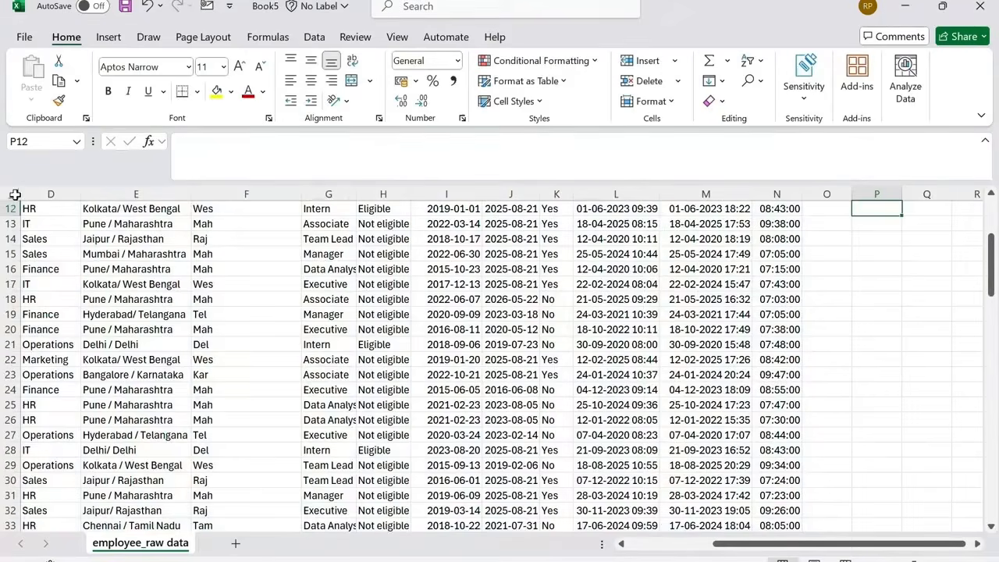
{"action": "scroll", "coordinate": [838, 308], "scroll_direction": "up", "scroll_amount": 3}
{"action": "left_click", "coordinate": [892, 328]}
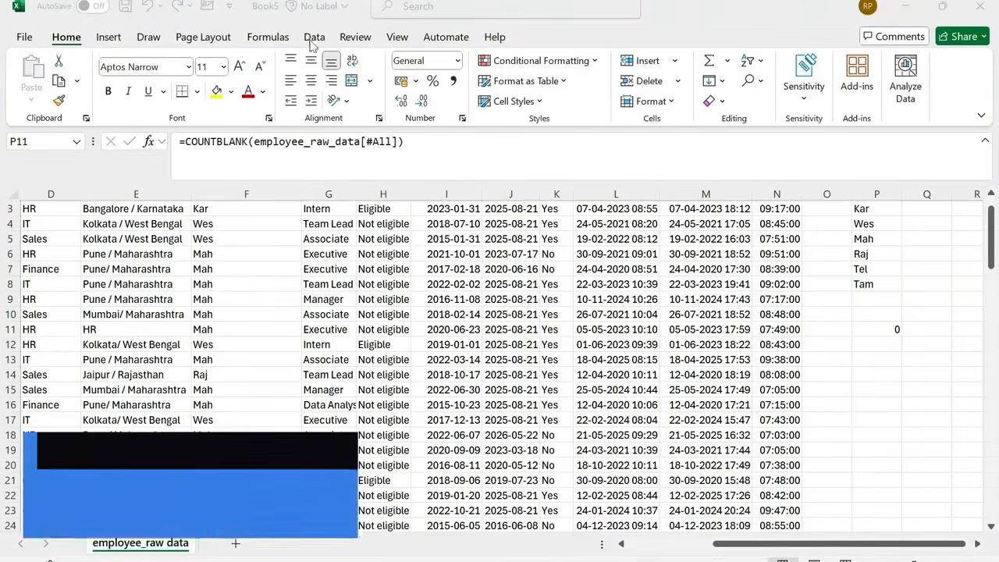
Run a spelling check of the whole sheet, continuing from the beginning of the sheet.
{"action": "left_click", "coordinate": [354, 39]}
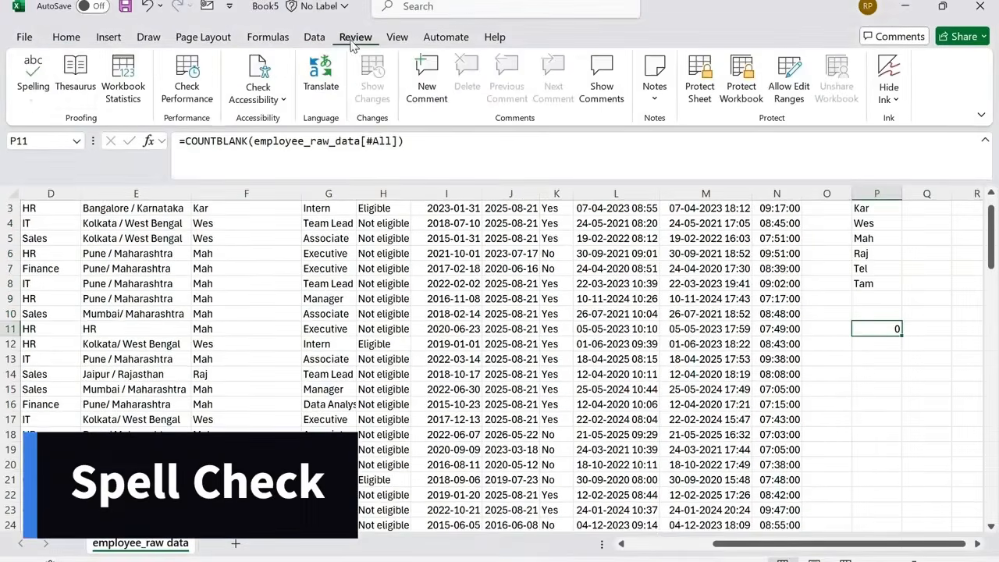
{"action": "left_click", "coordinate": [49, 85]}
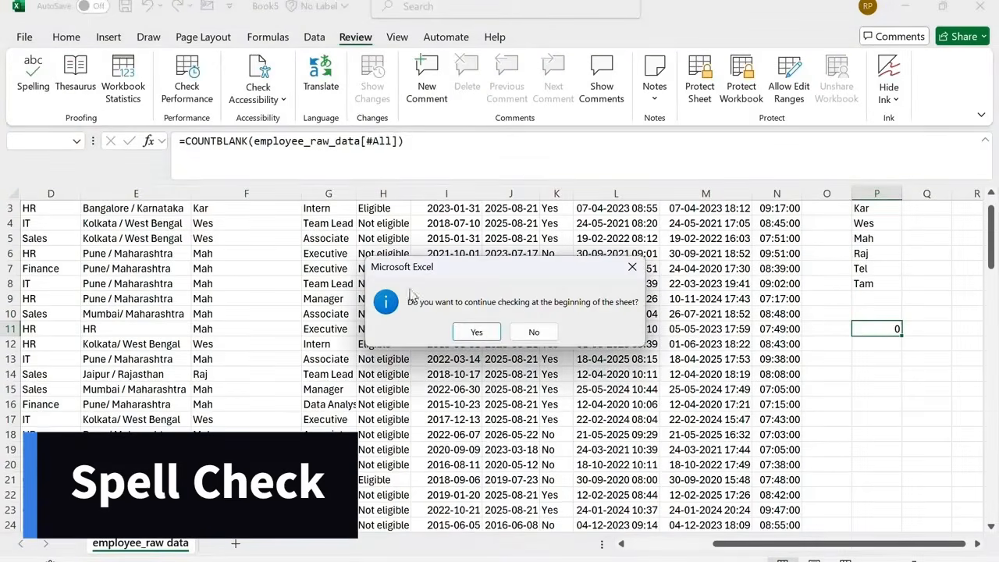
{"action": "left_click", "coordinate": [465, 332]}
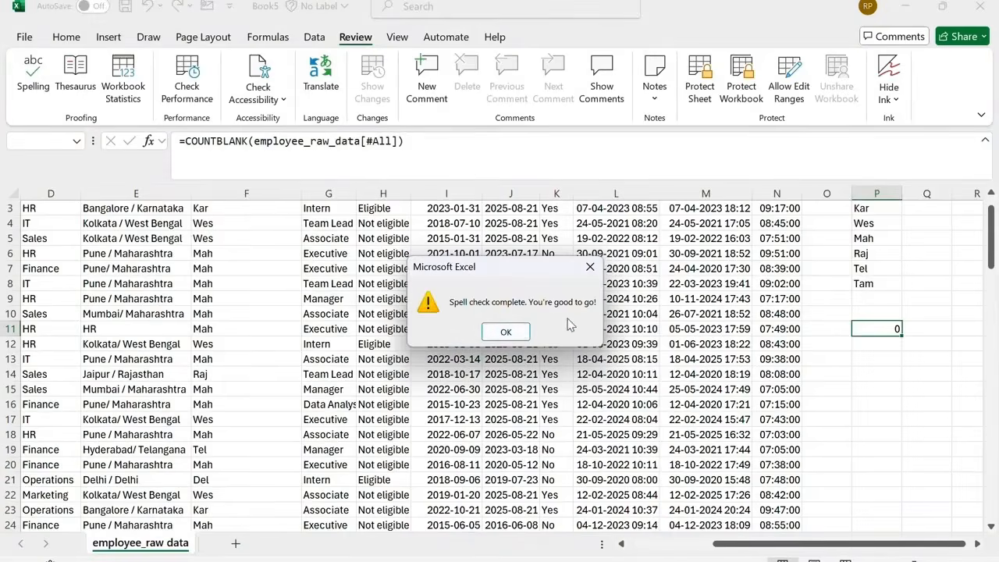
{"action": "left_click", "coordinate": [509, 334]}
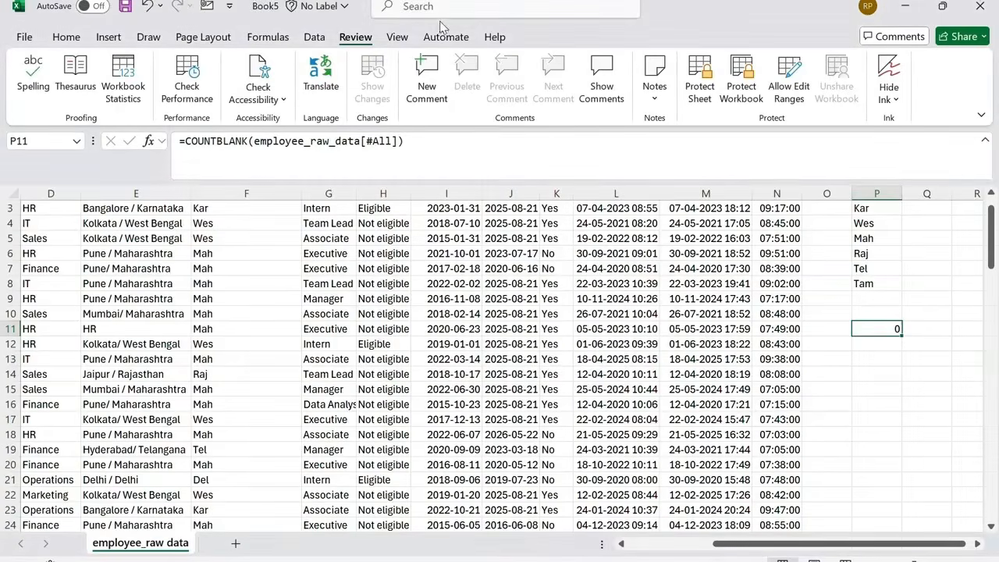